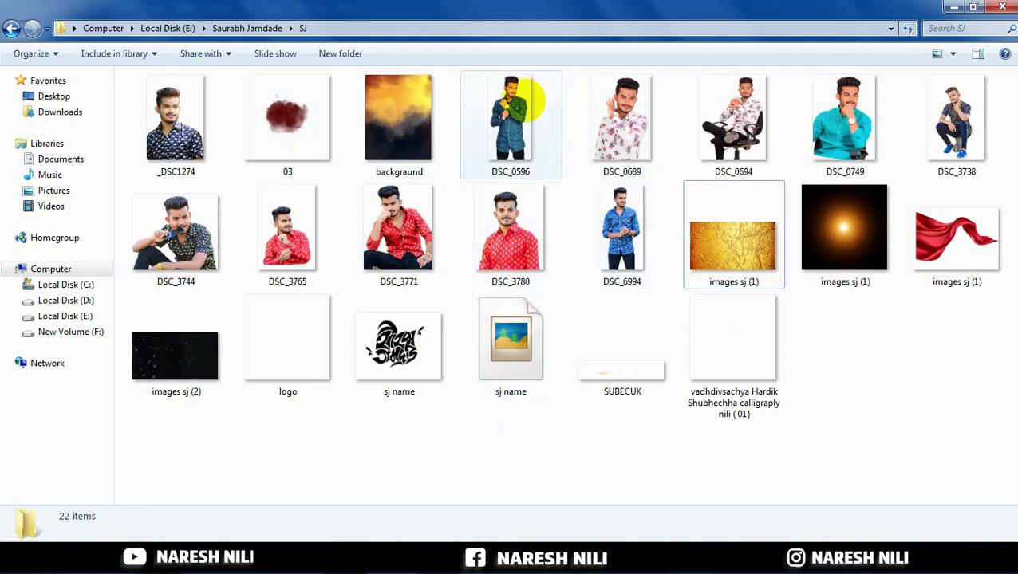
- Preview portraits DSC_0596 and DSC_3780, then open background.jpg from the SJ folder in Photoshop
left_click(526, 101)
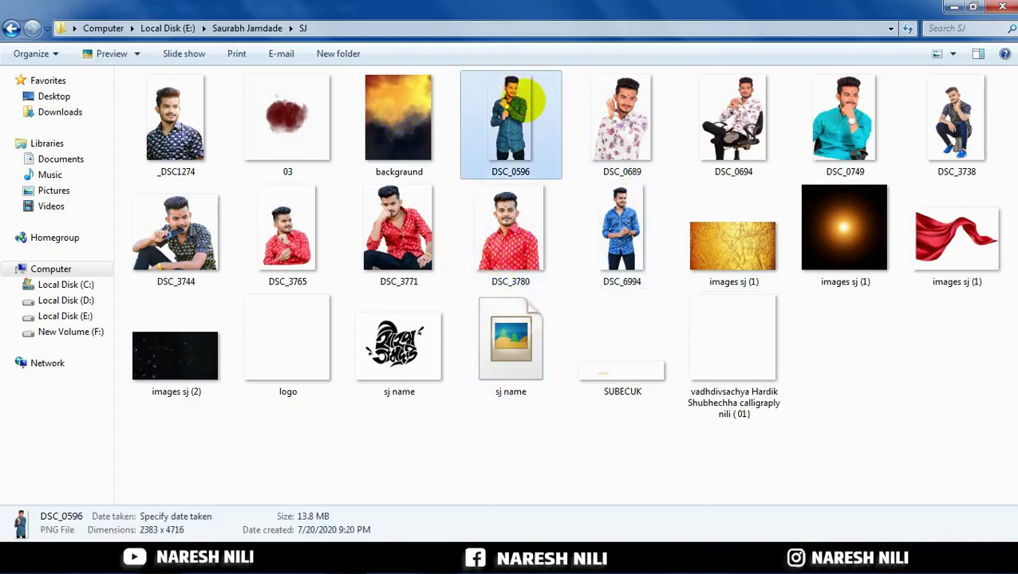
double_click(533, 102)
scroll(542, 112, "up", 3)
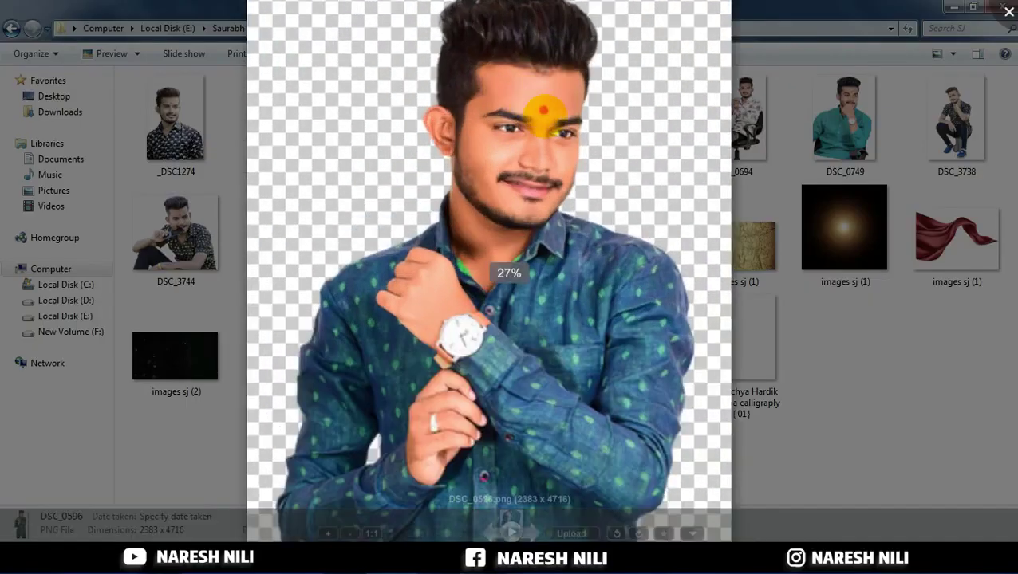
scroll(544, 103, "down", 3)
key("Escape")
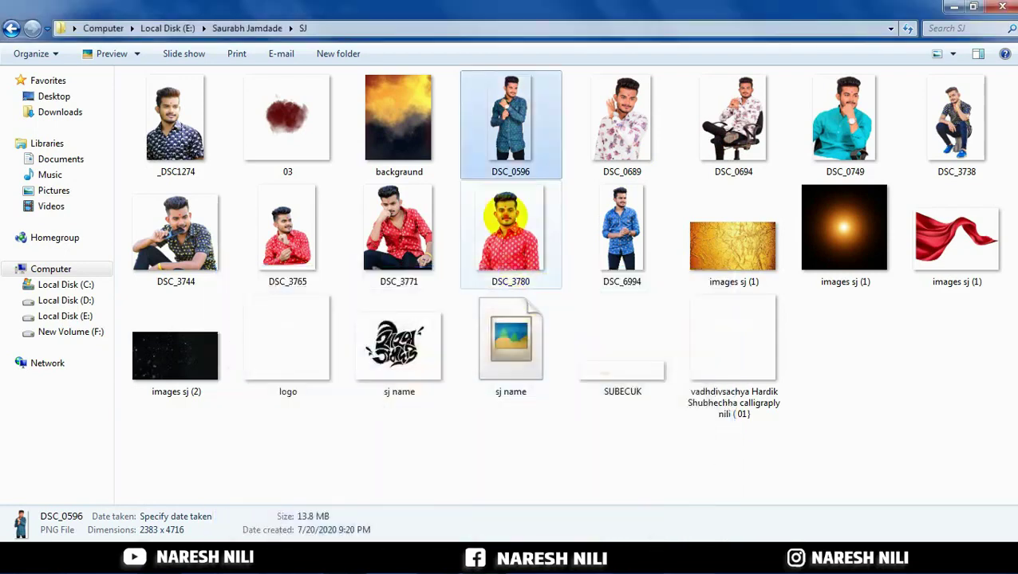
left_click(507, 216)
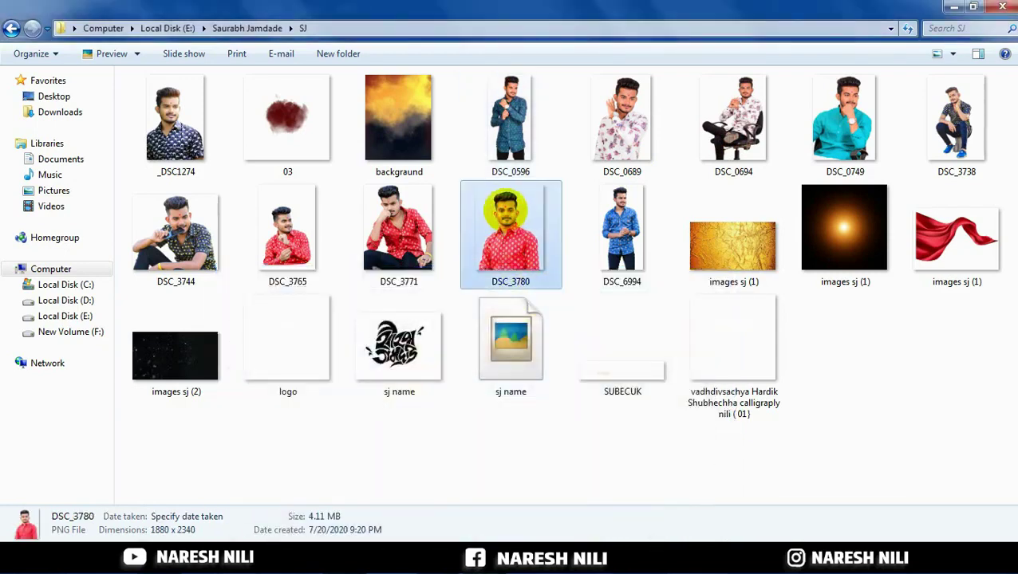
double_click(520, 214)
scroll(693, 141, "up", 2)
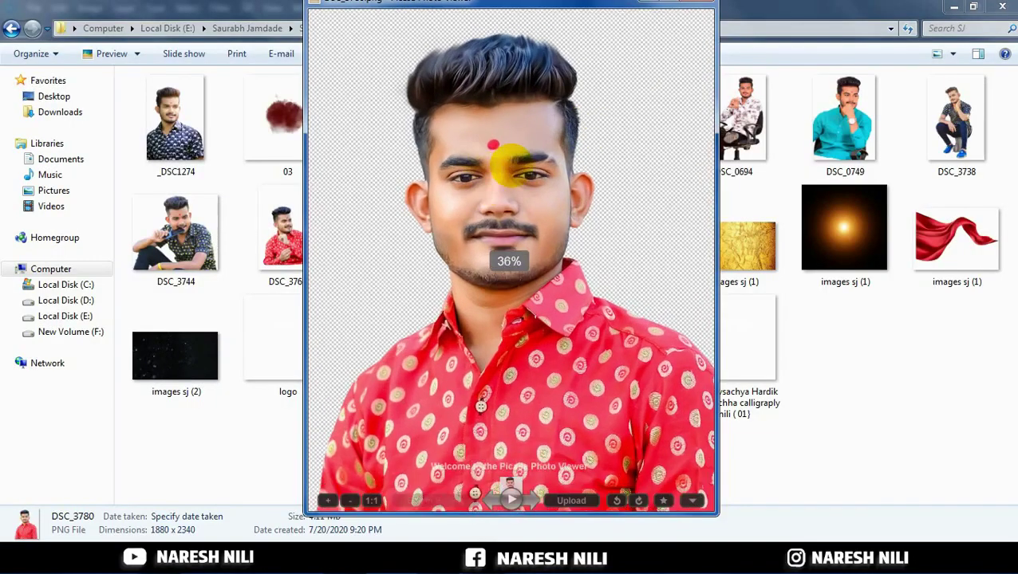
key("Escape")
left_click_drag(423, 119, 447, 92)
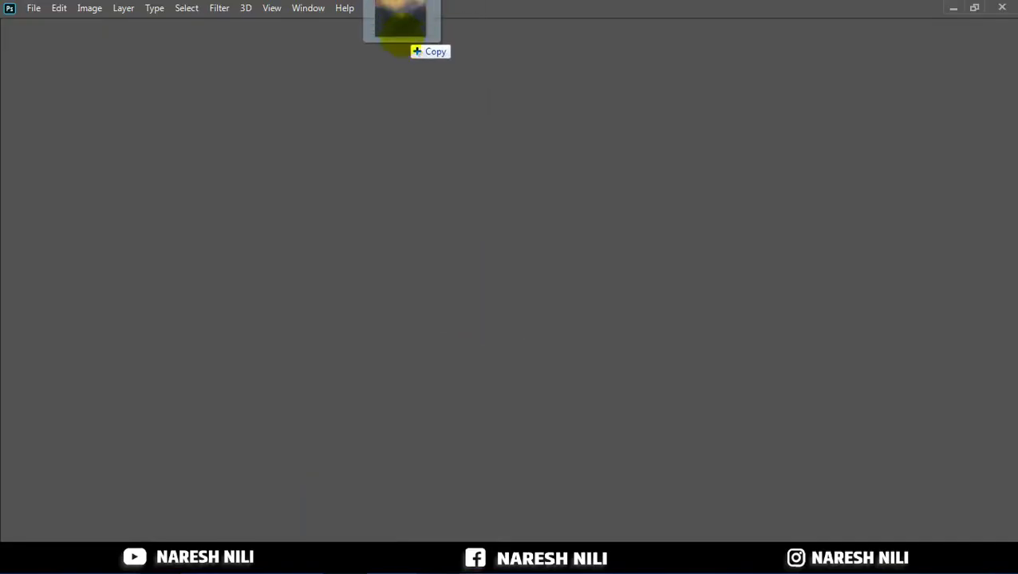
left_click_drag(403, 31, 403, 34)
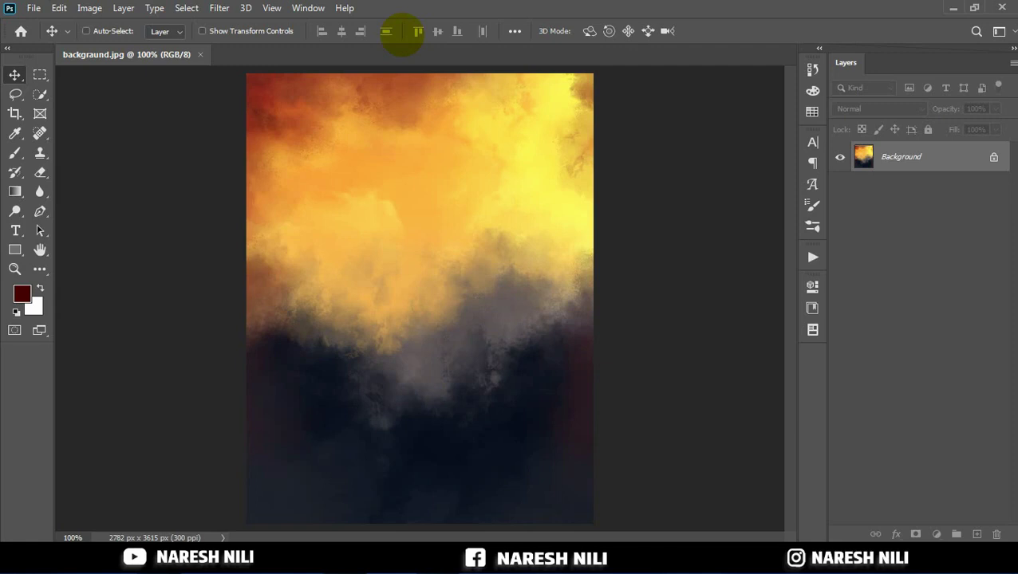
- Place the DSC_0596 portrait from Explorer onto the cloudy background as a new layer
left_click(14, 269)
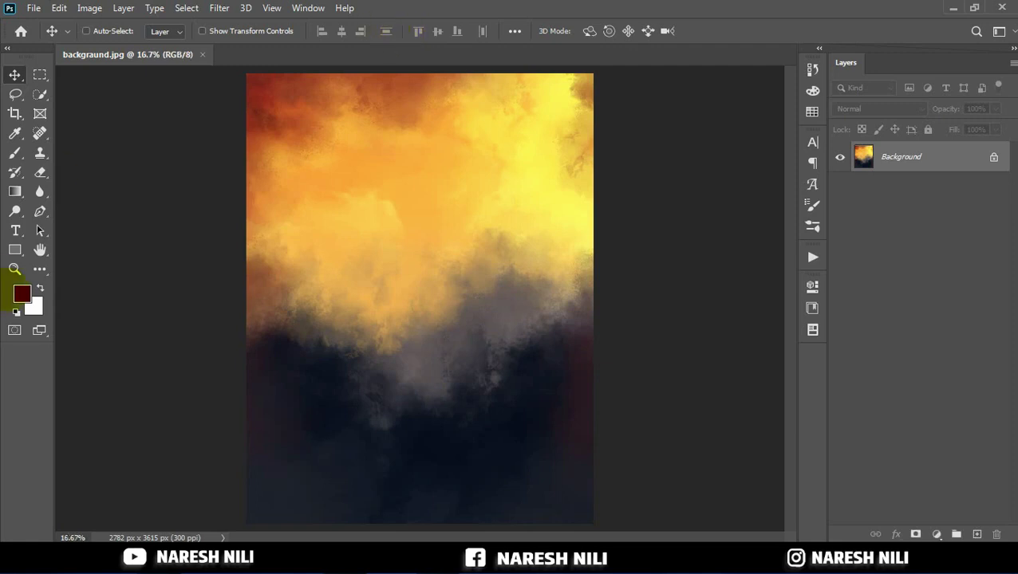
left_click_drag(375, 198, 398, 199)
left_click(15, 74)
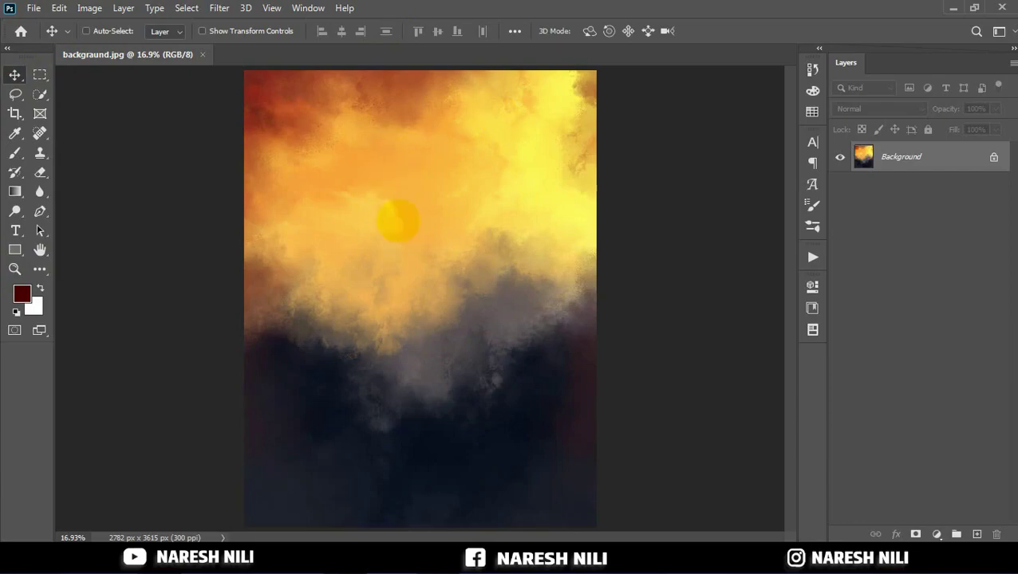
key("alt+Tab")
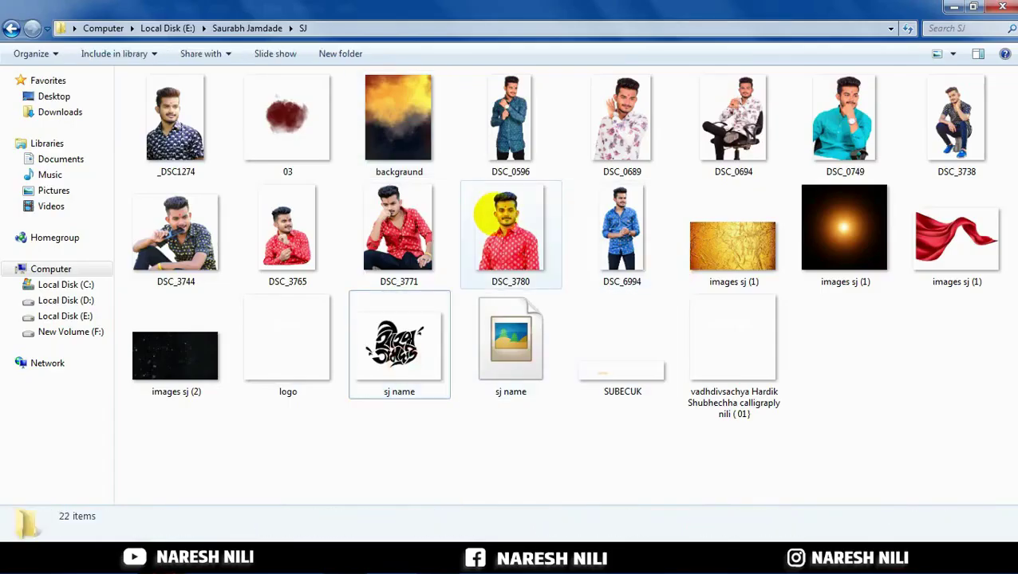
left_click_drag(509, 120, 393, 304)
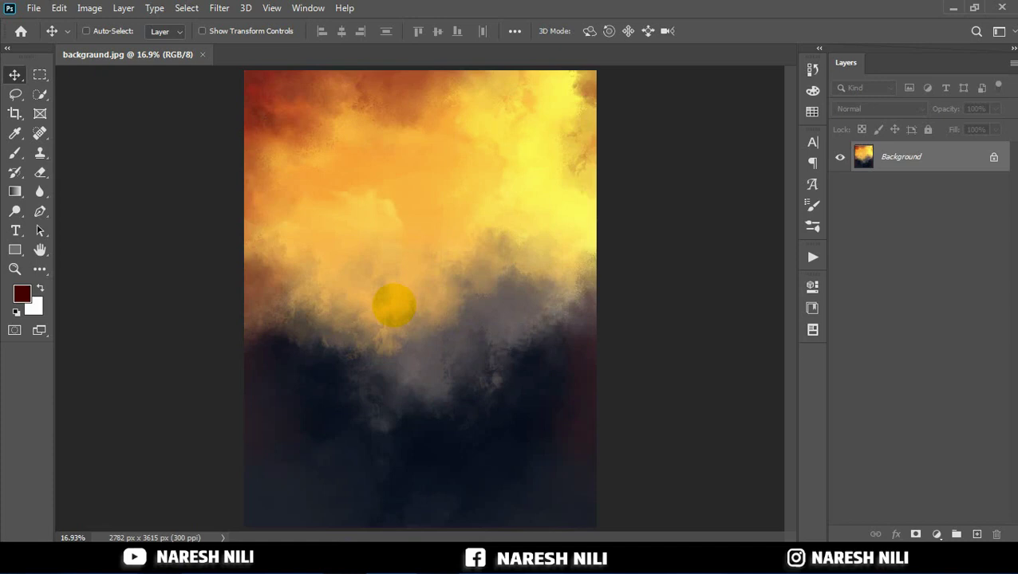
left_click_drag(393, 305, 420, 295)
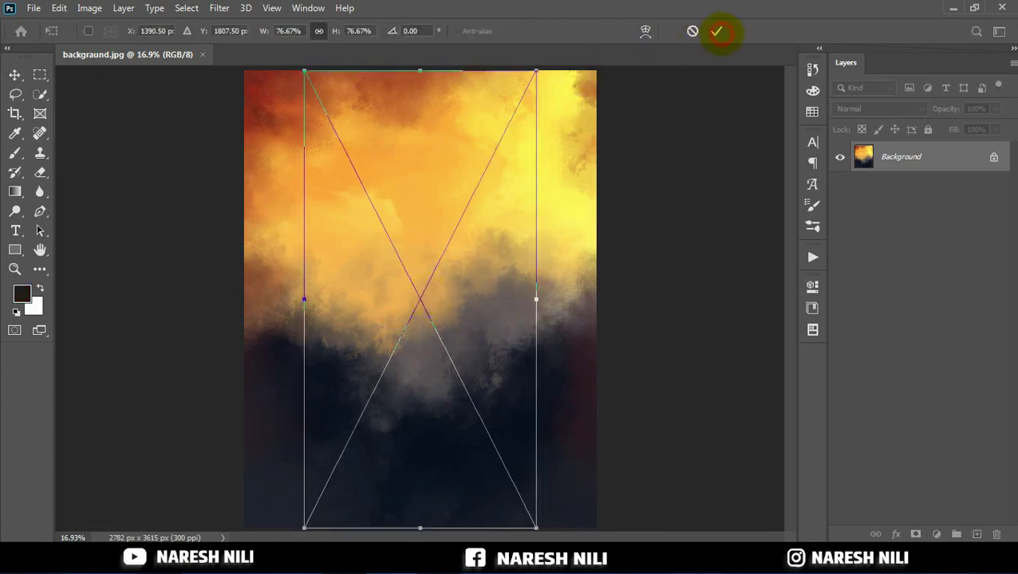
left_click(717, 31)
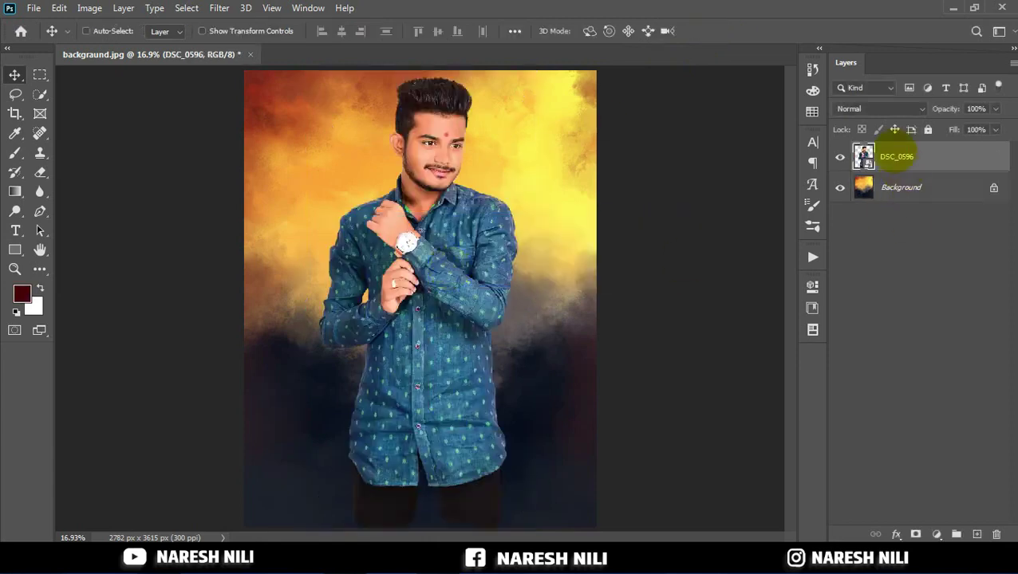
- Scale the DSC_0596 portrait down and move it lower toward the poster centre
right_click(899, 154)
left_click(742, 276)
key("ctrl+t")
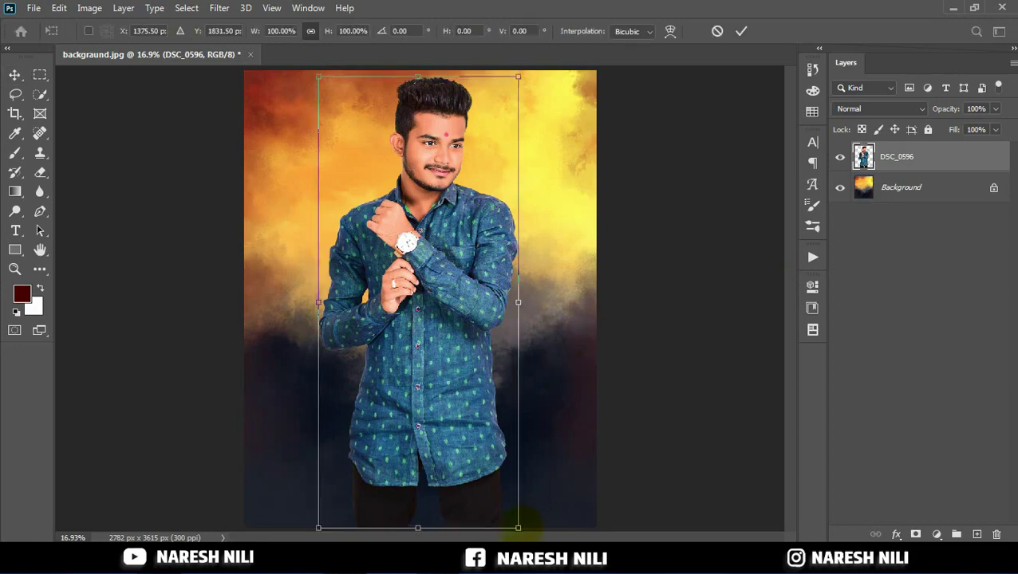
left_click_drag(521, 526, 483, 443)
key("Return")
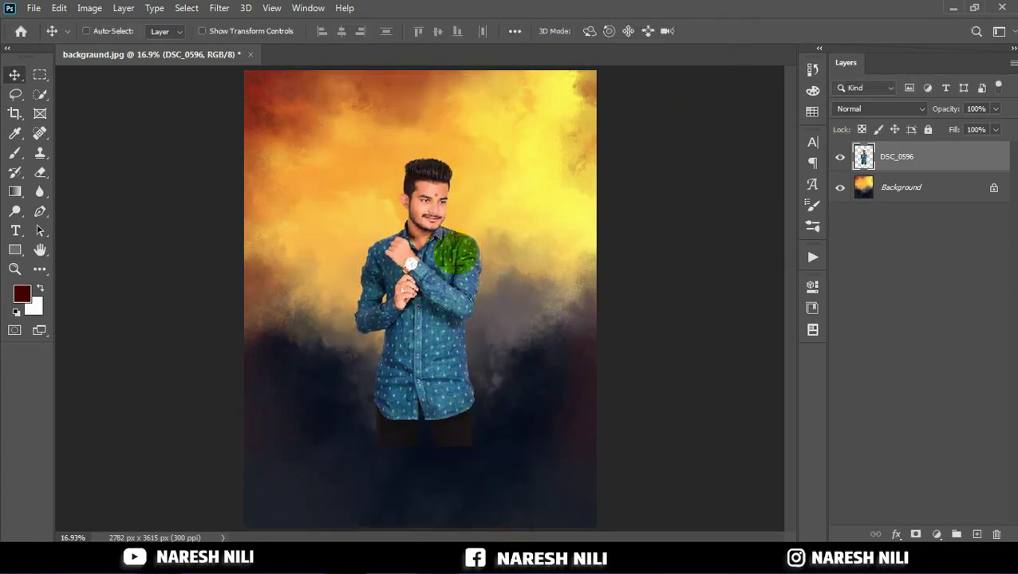
left_click_drag(451, 235, 439, 256)
- Open the Camera Raw Filter on the DSC_0596 portrait
left_click(219, 8)
left_click(258, 97)
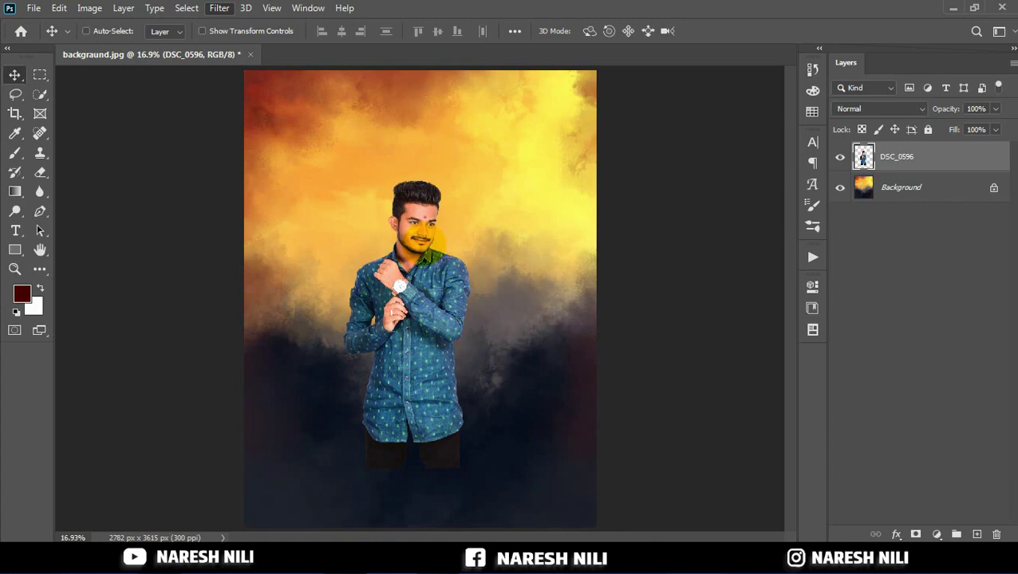
key("ctrl+shift+a")
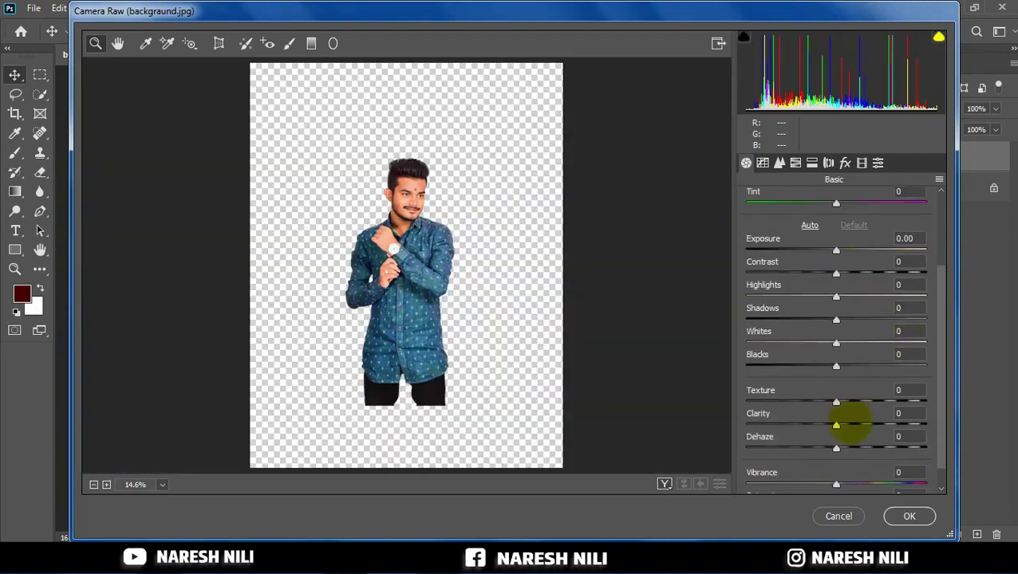
- Apply Camera Raw with Texture +47, Clarity +52, Shadows +38 and Blacks +15
left_click_drag(837, 424, 870, 424)
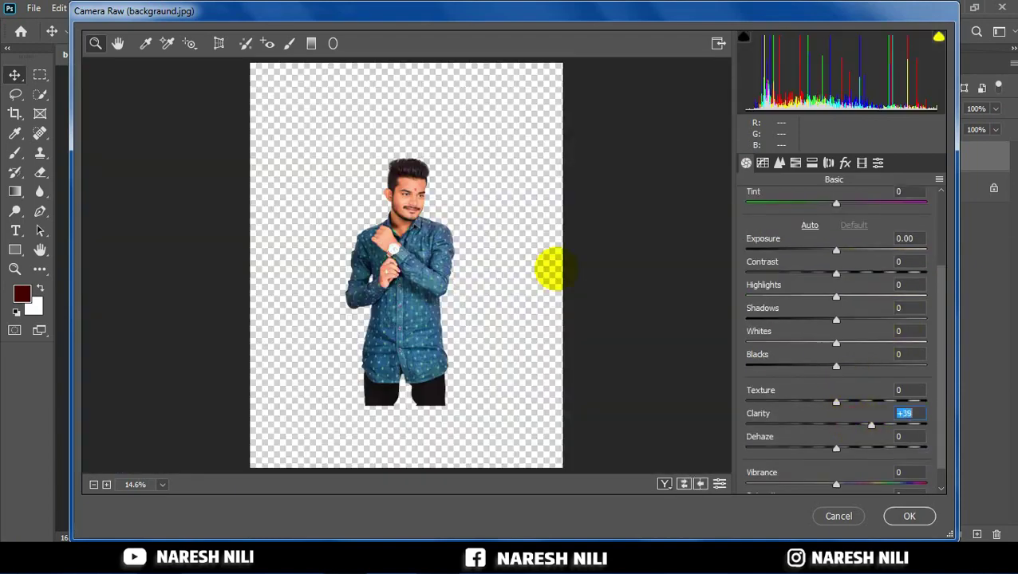
key("ctrl+plus")
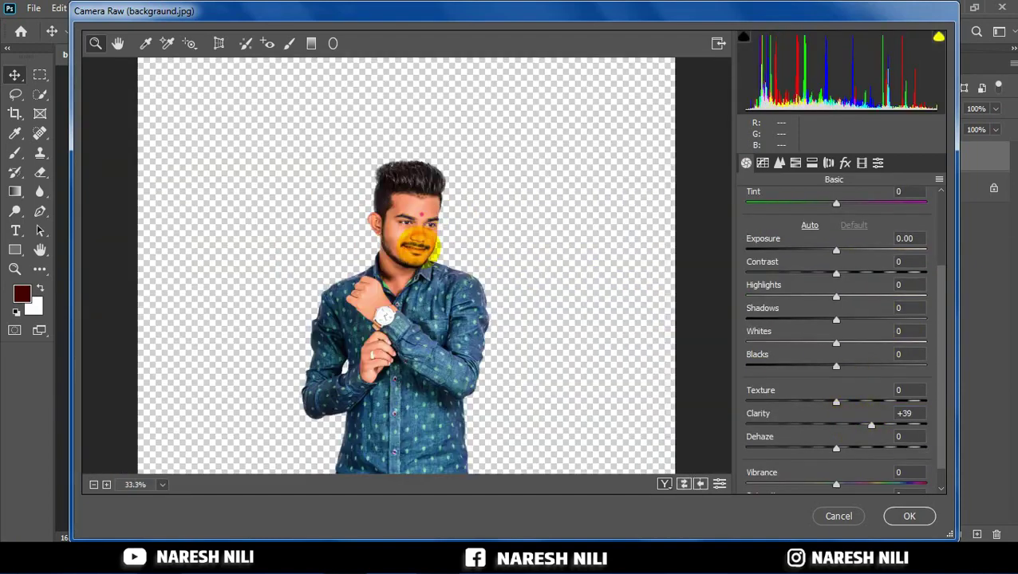
left_click_drag(836, 402, 877, 402)
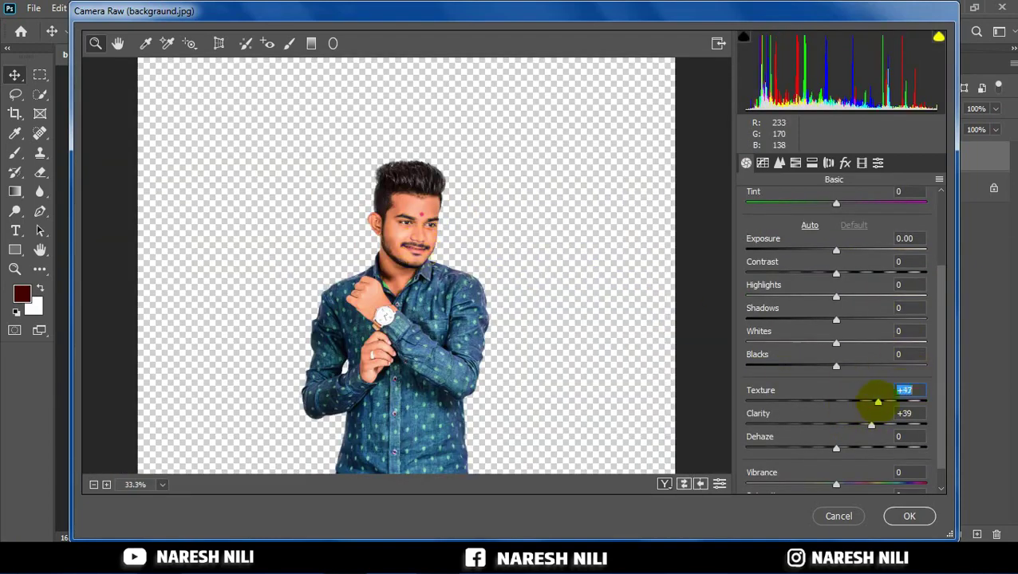
left_click_drag(836, 366, 849, 365)
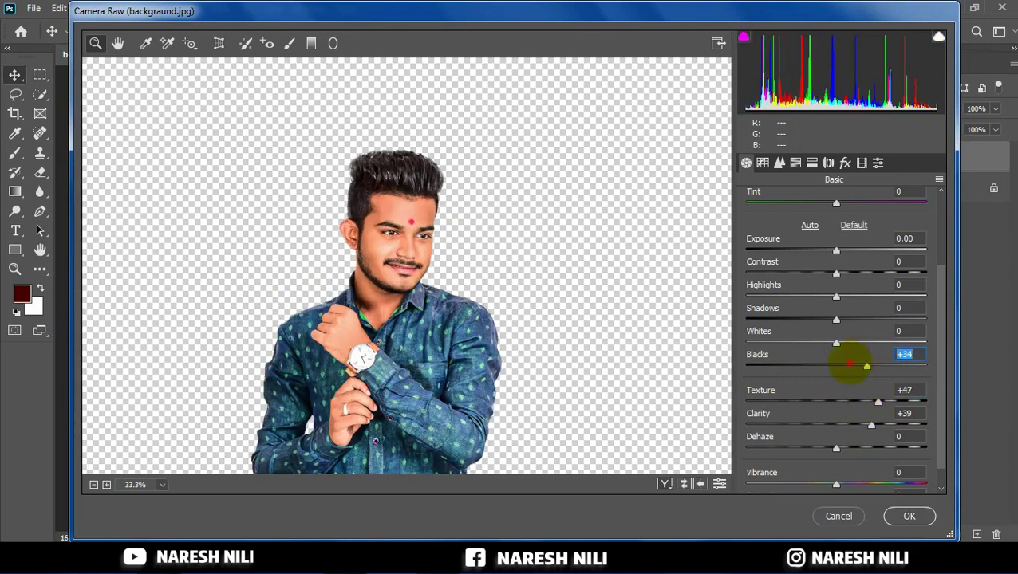
left_click_drag(836, 319, 870, 320)
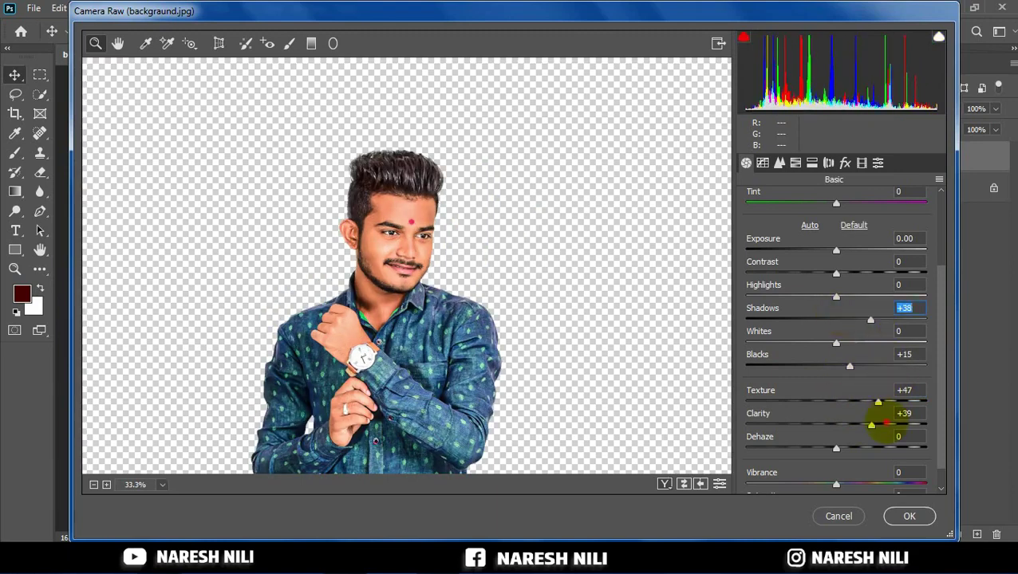
left_click_drag(871, 425, 891, 425)
left_click(909, 516)
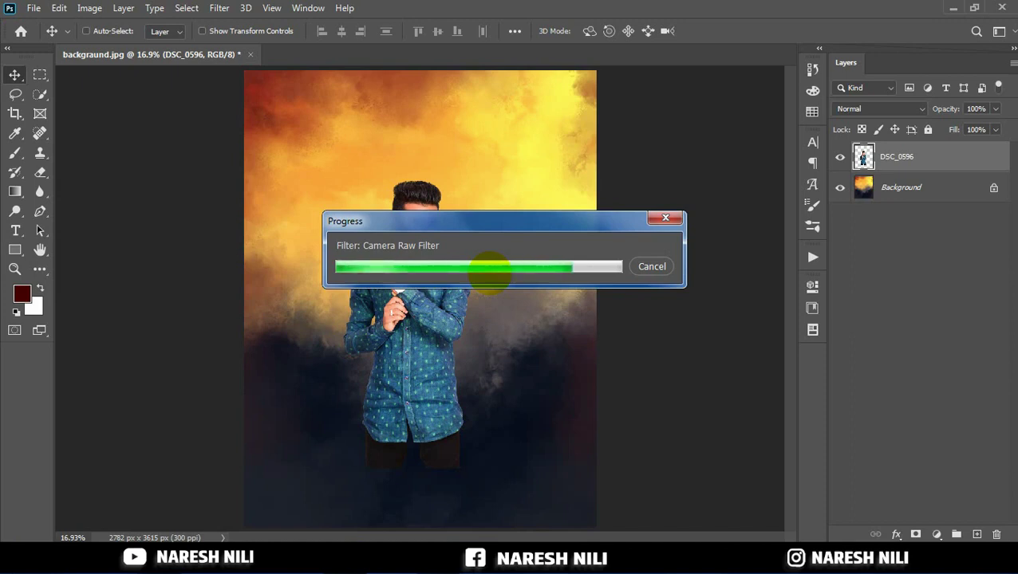
- Add a layer mask to DSC_0596 and erase its trousers into the dark clouds
left_click(914, 534)
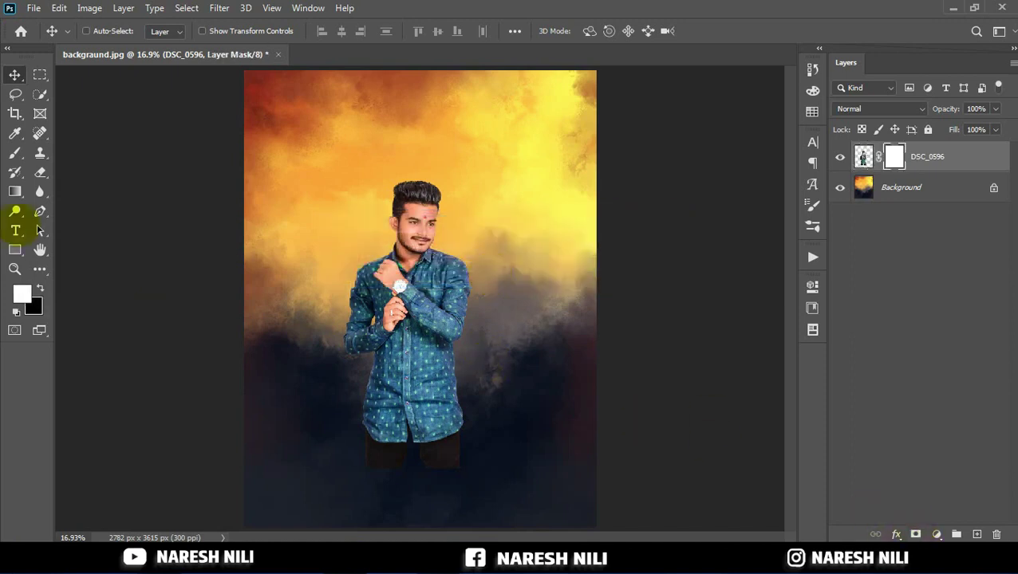
left_click(40, 173)
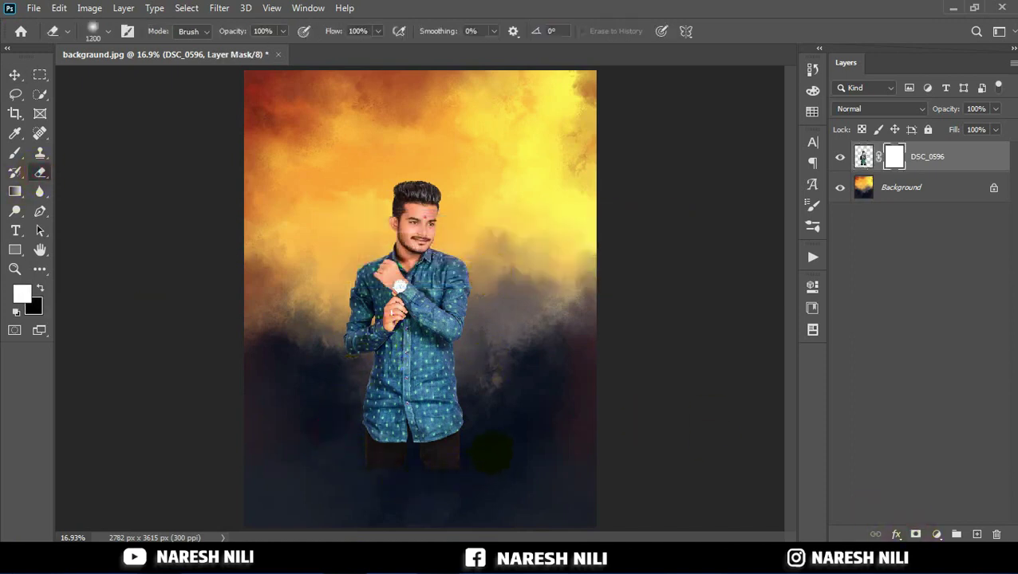
left_click_drag(383, 418, 481, 430)
left_click(15, 74)
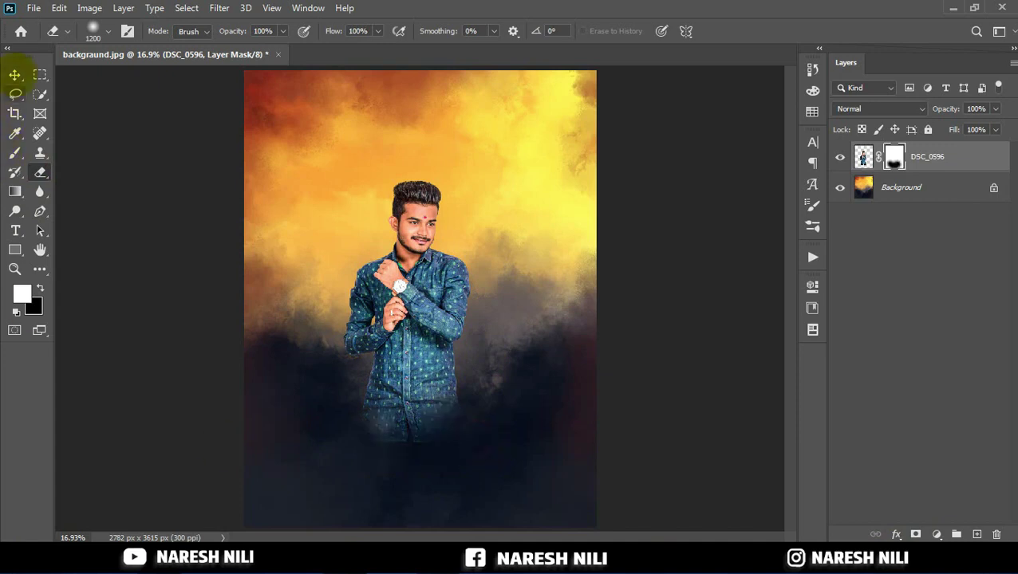
left_click_drag(466, 325, 465, 327)
- Keep the blend mode unchanged and drag the DSC_3780 portrait into the poster
left_click(866, 108)
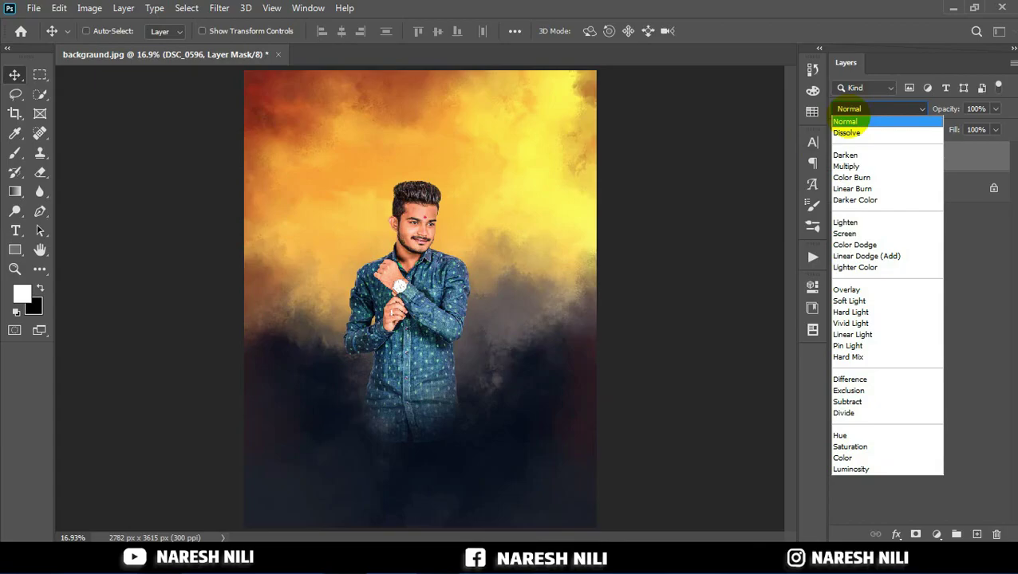
left_click(845, 121)
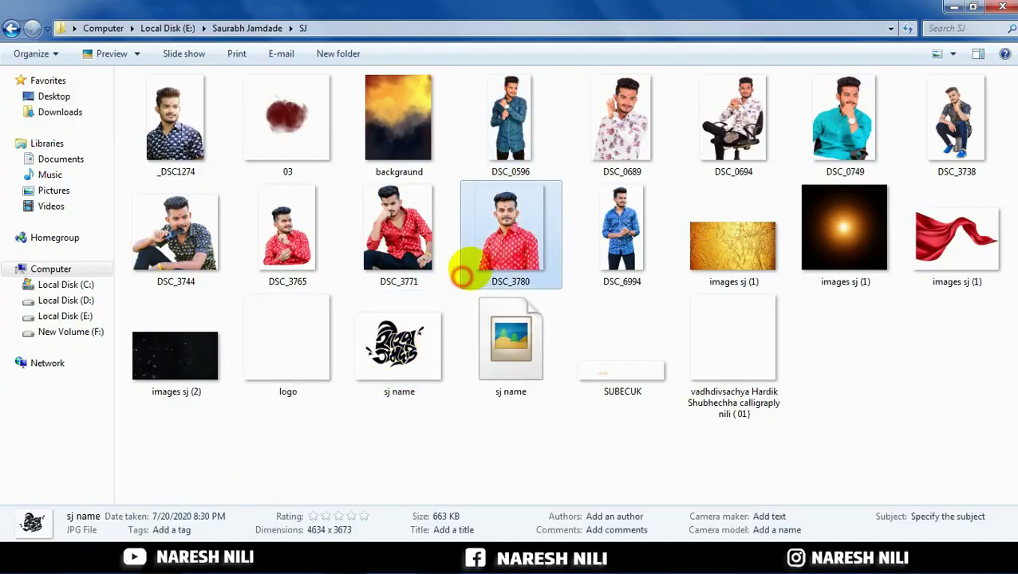
mouse_move(464, 276)
left_mouse_down()
mouse_move(388, 502)
mouse_move(348, 289)
left_mouse_up()
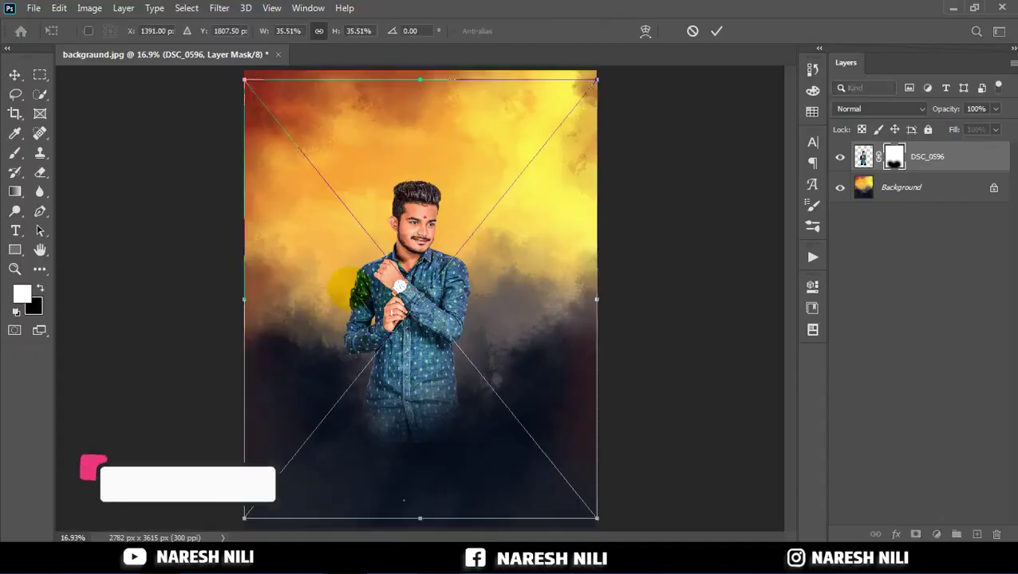
- Place the red-shirt DSC_3780 portrait and scale it to about 64% of its size
left_click(716, 30)
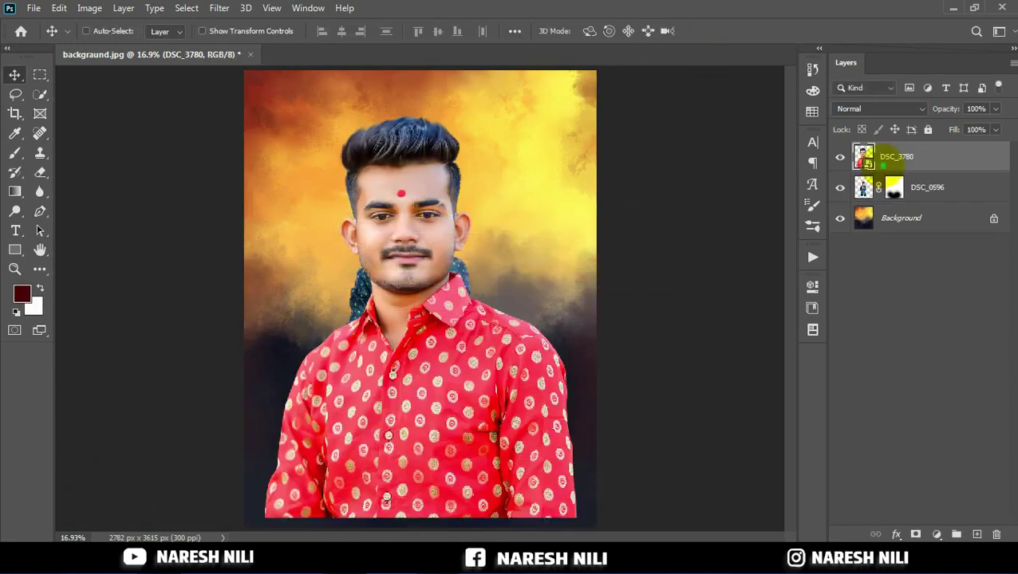
key("ctrl+t")
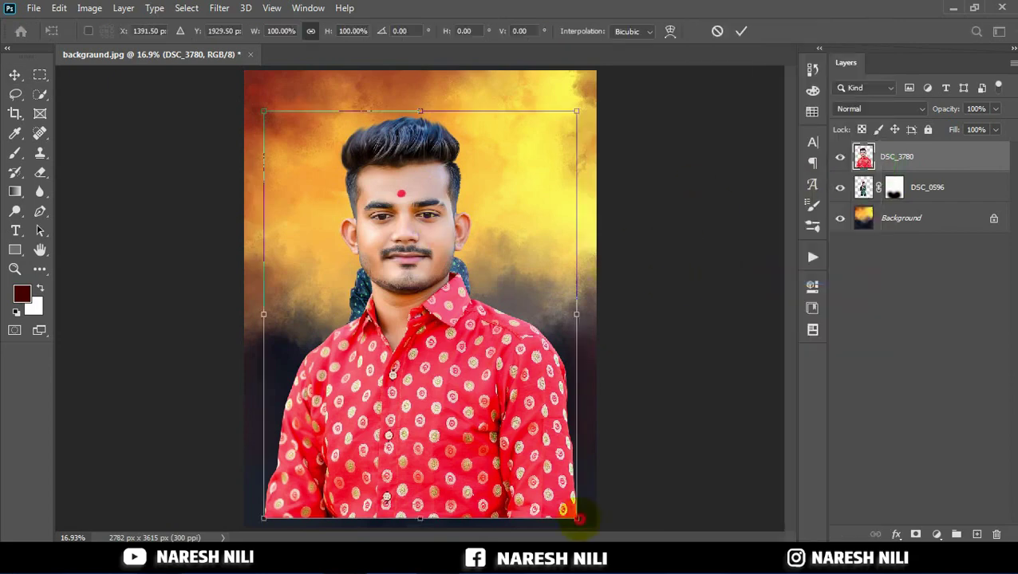
left_click_drag(575, 518, 560, 434)
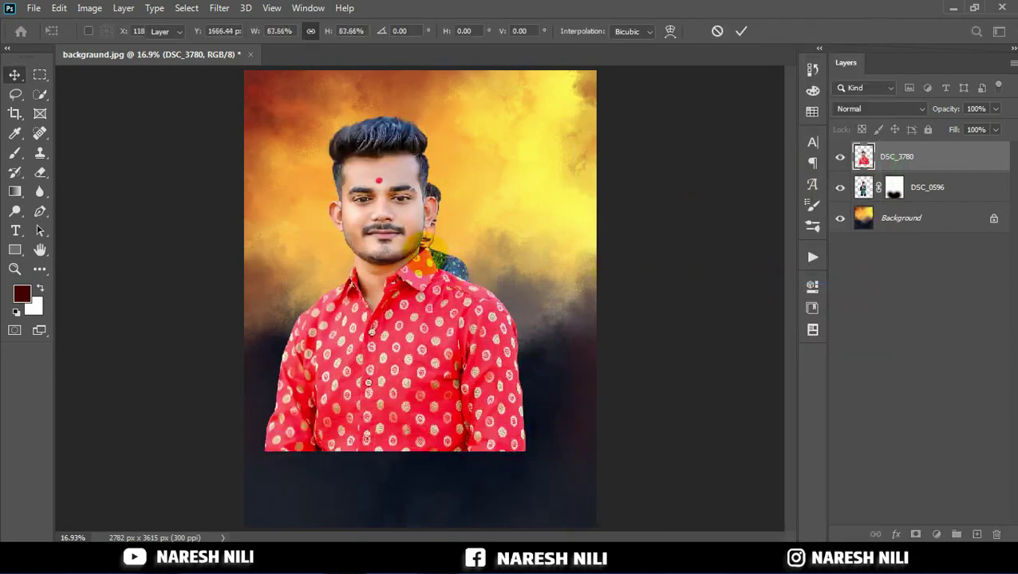
key("Return")
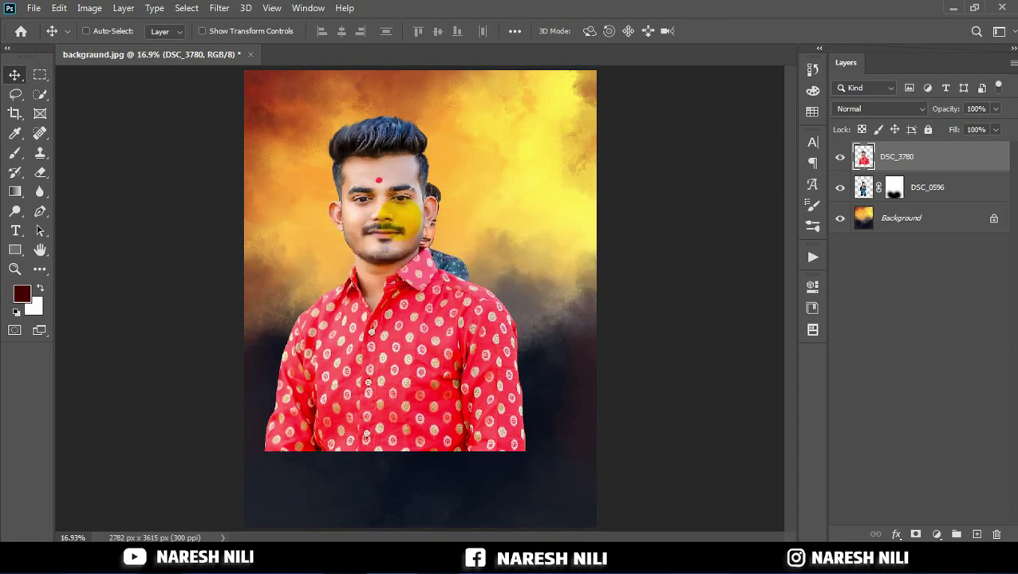
left_click(220, 8)
left_click(246, 69)
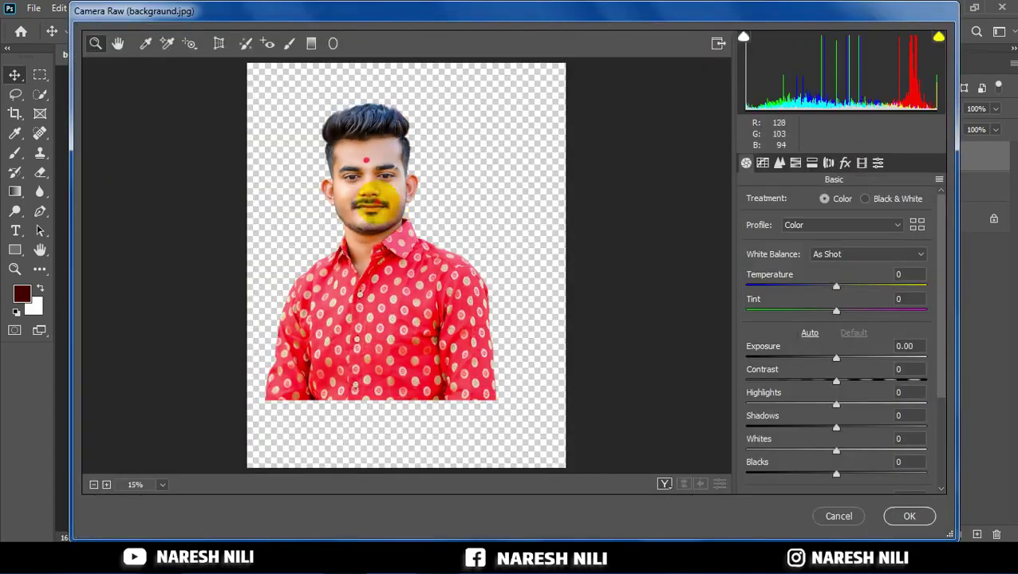
- Give DSC_3780 Camera Raw Texture +44, Clarity +72, Shadows +23, Blacks +18, Vibrance +27
scroll(834, 351, "down", 3)
scroll(833, 357, "down", 1)
mouse_move(836, 400)
left_mouse_down()
mouse_move(879, 400)
mouse_move(876, 376)
left_mouse_up()
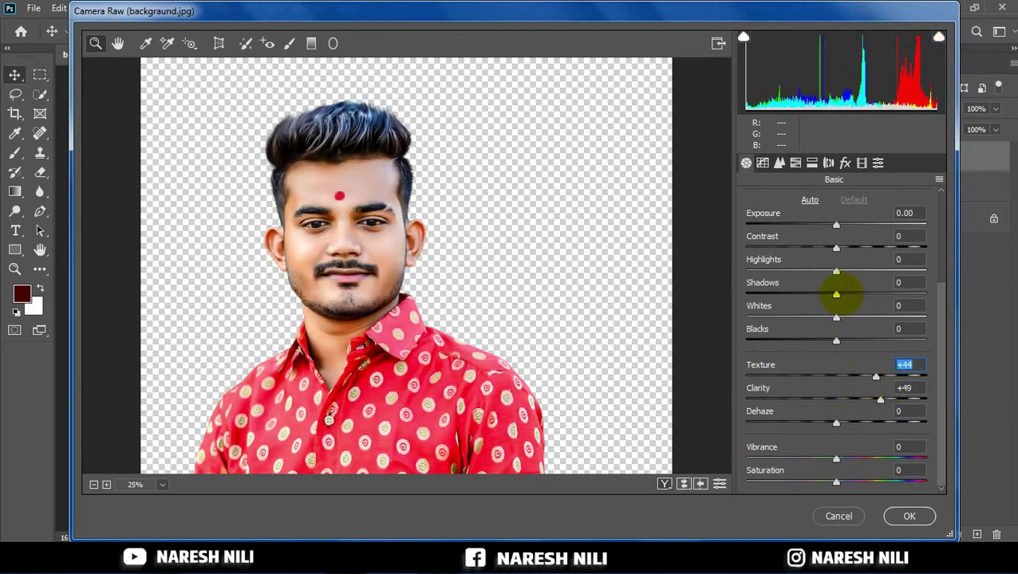
mouse_move(836, 295)
left_mouse_down()
mouse_move(868, 294)
mouse_move(856, 294)
left_mouse_up()
left_click_drag(836, 340, 851, 341)
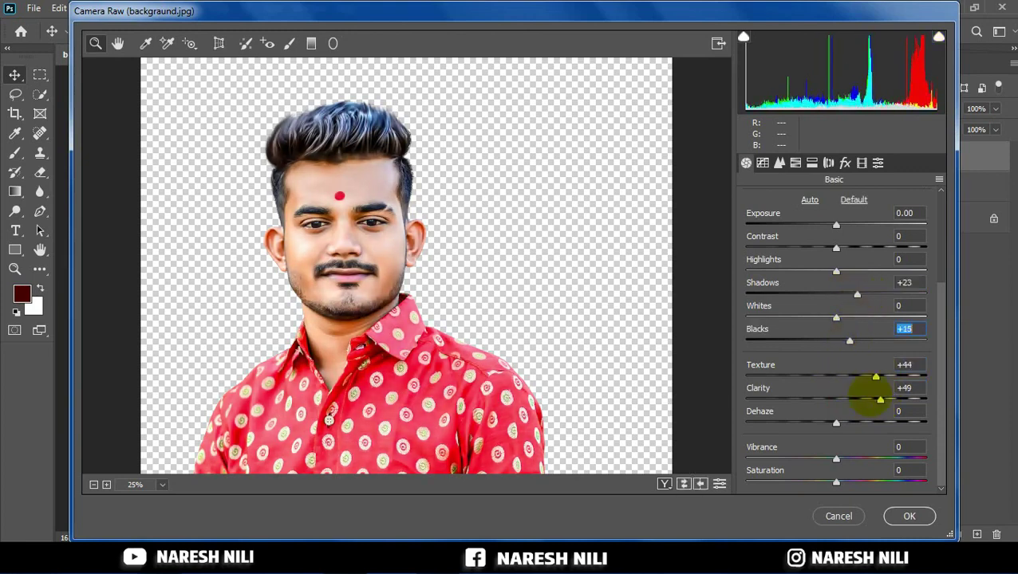
left_click_drag(880, 400, 901, 399)
left_click_drag(835, 458, 859, 458)
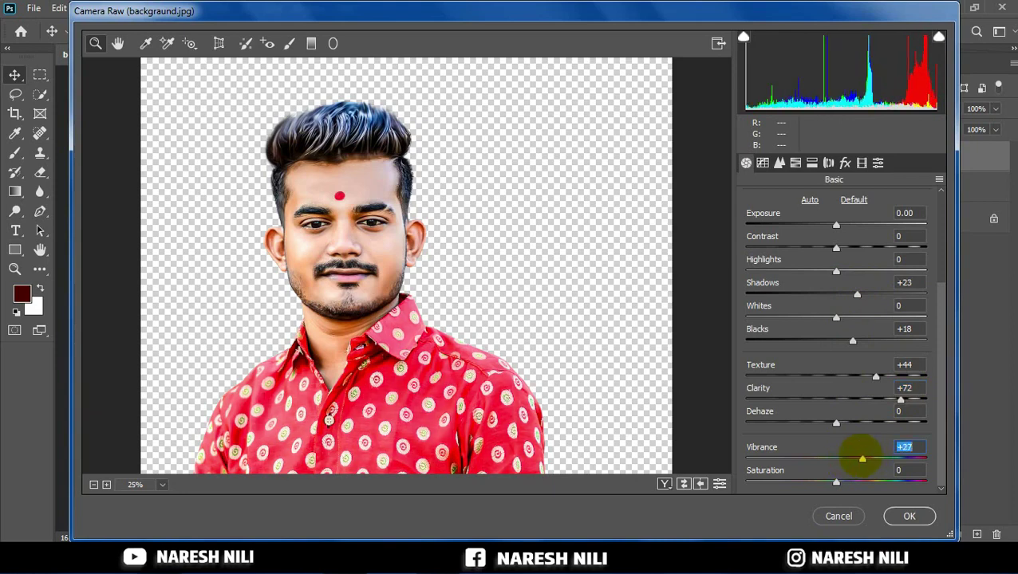
left_click(909, 516)
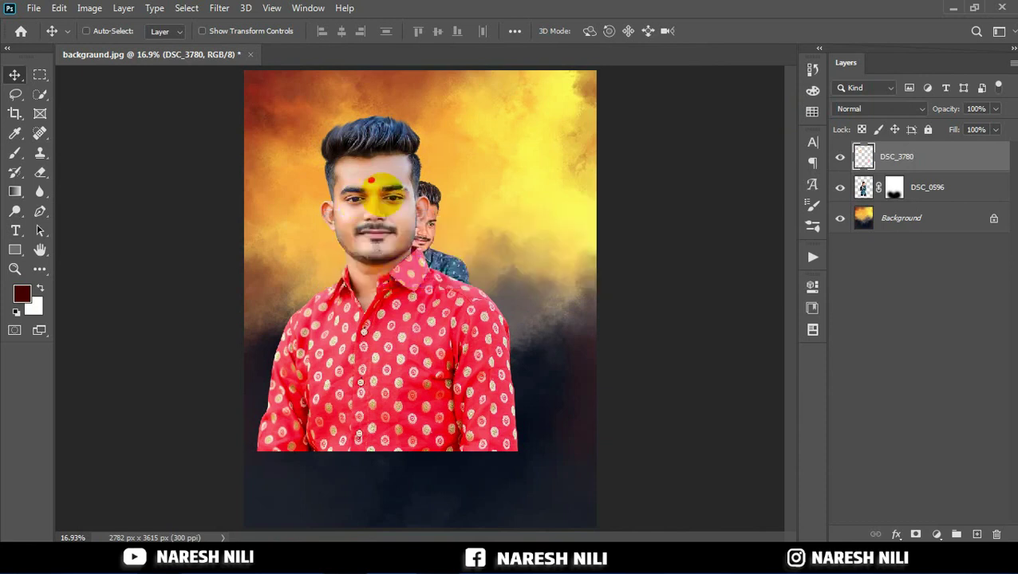
- Mask away DSC_3780's lower red shirt and move its layer below DSC_0596
left_click(915, 535)
left_click(40, 172)
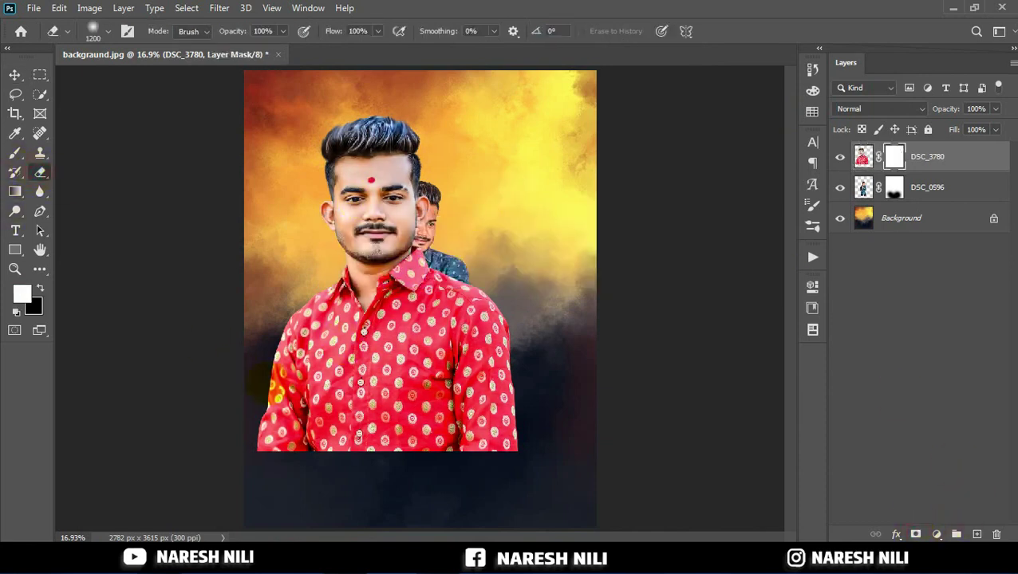
left_click_drag(272, 414, 375, 391)
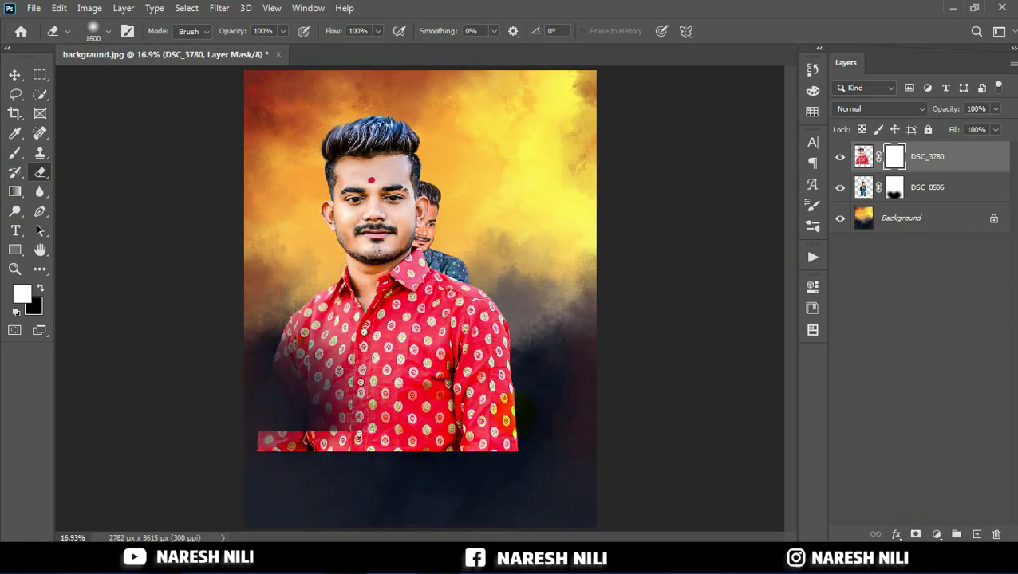
left_click_drag(319, 407, 479, 375)
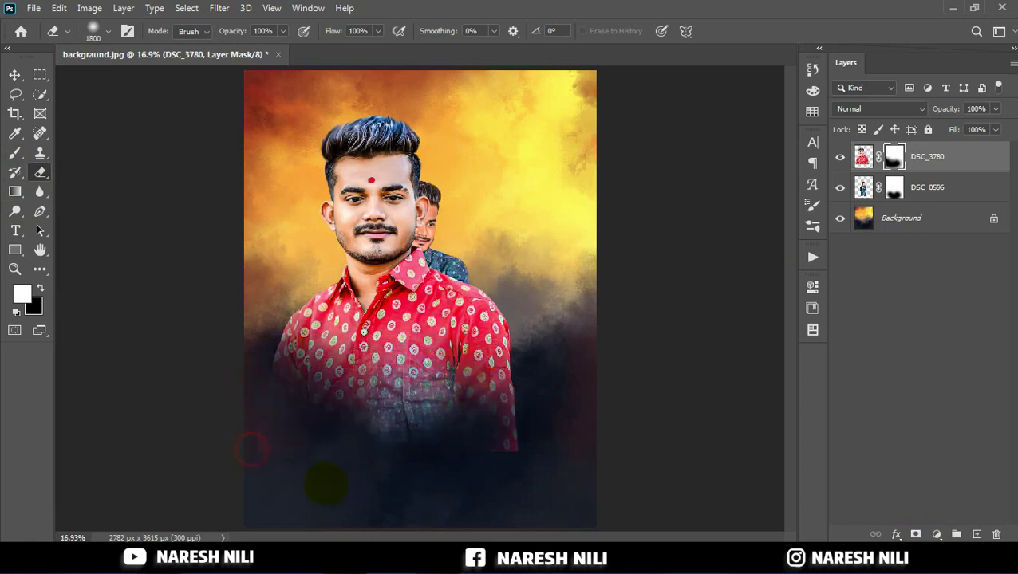
left_click_drag(530, 410, 414, 335)
left_click_drag(336, 420, 319, 343)
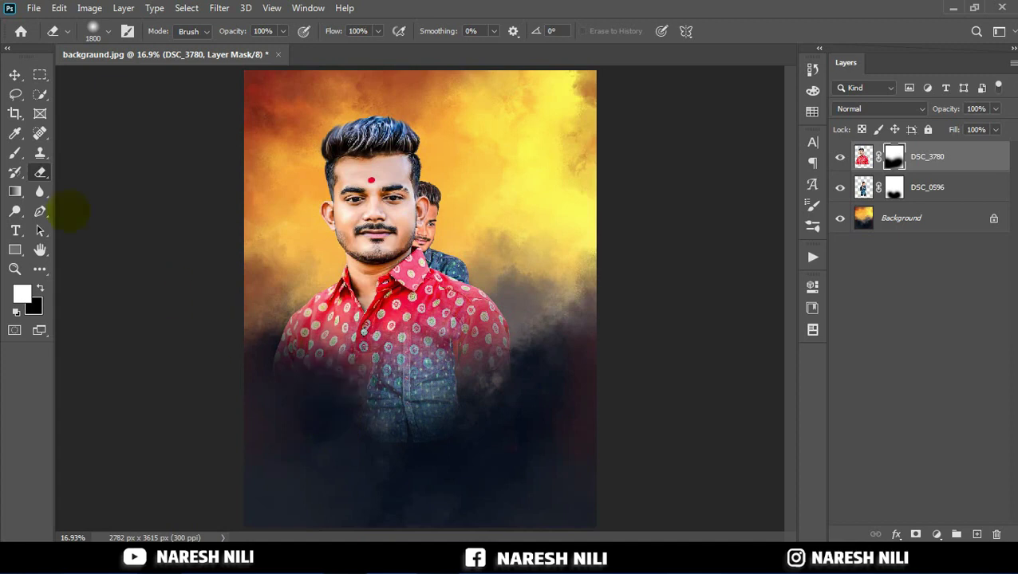
left_click(14, 75)
left_click_drag(927, 157, 927, 195)
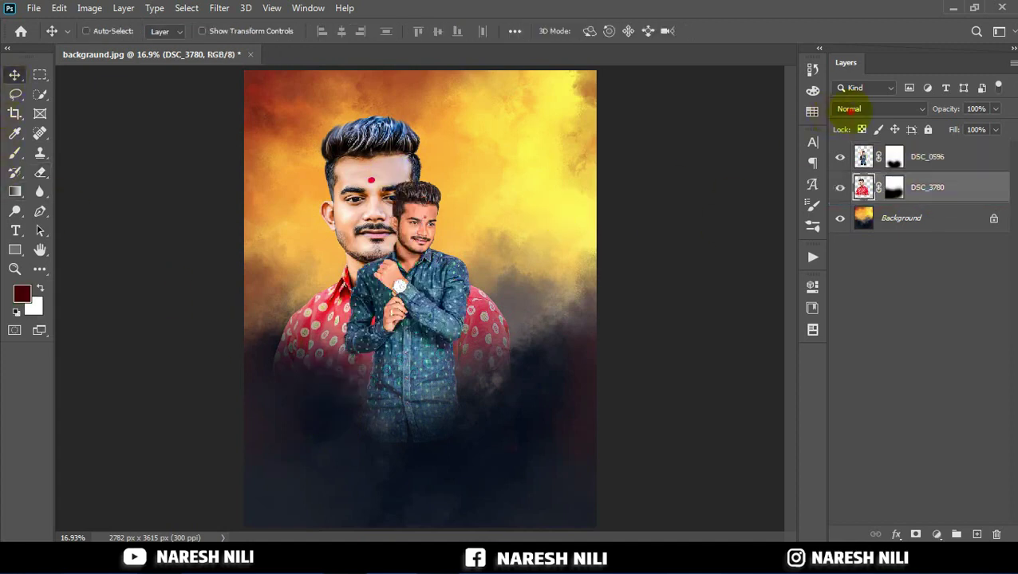
- Set DSC_3780 to Luminosity, nudge it left, and mask off part of its right shoulder
left_click(853, 110)
left_click(847, 471)
left_click_drag(561, 301, 549, 302)
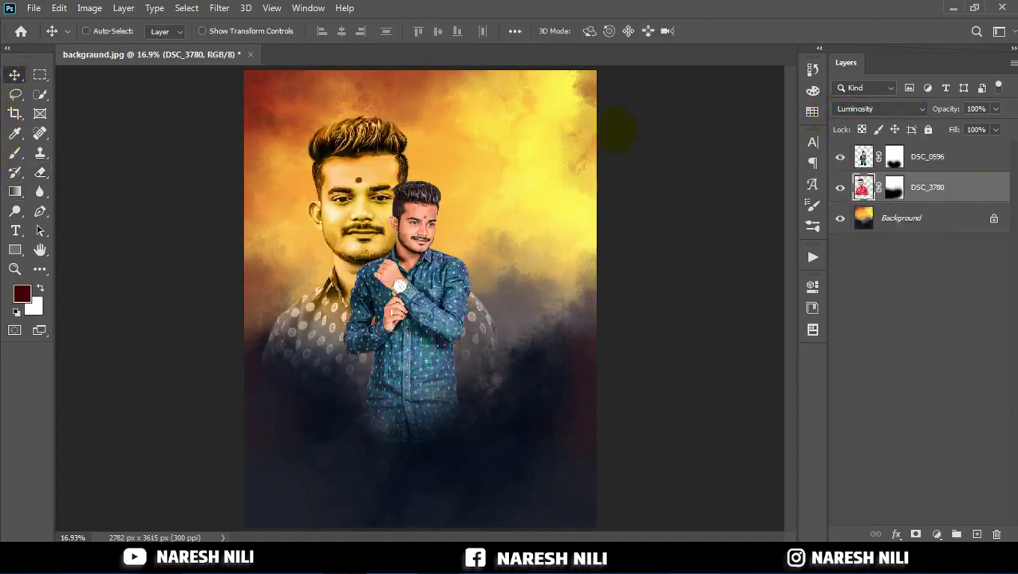
left_click(39, 172)
left_click(893, 188)
key("d")
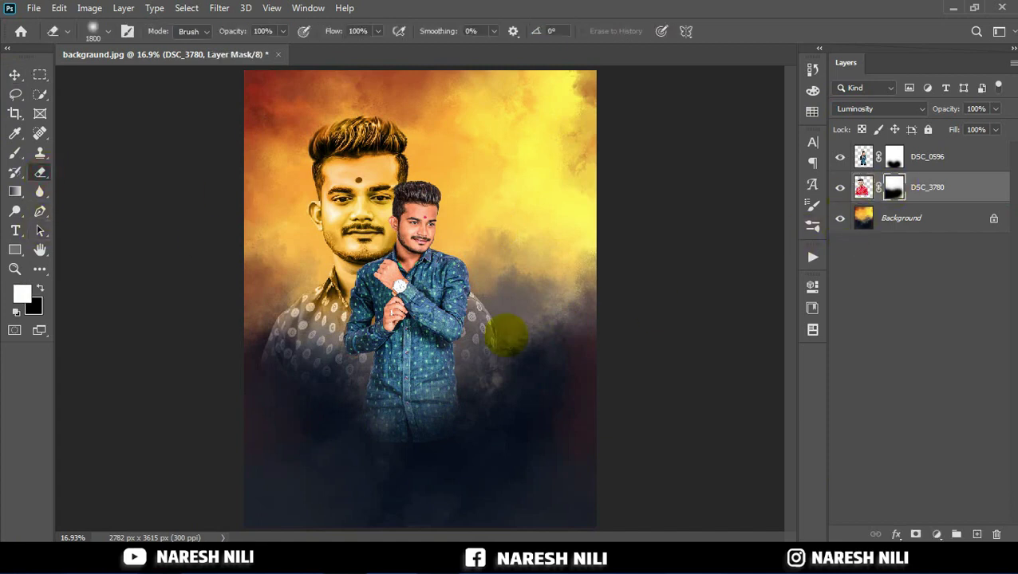
left_click_drag(504, 333, 482, 319)
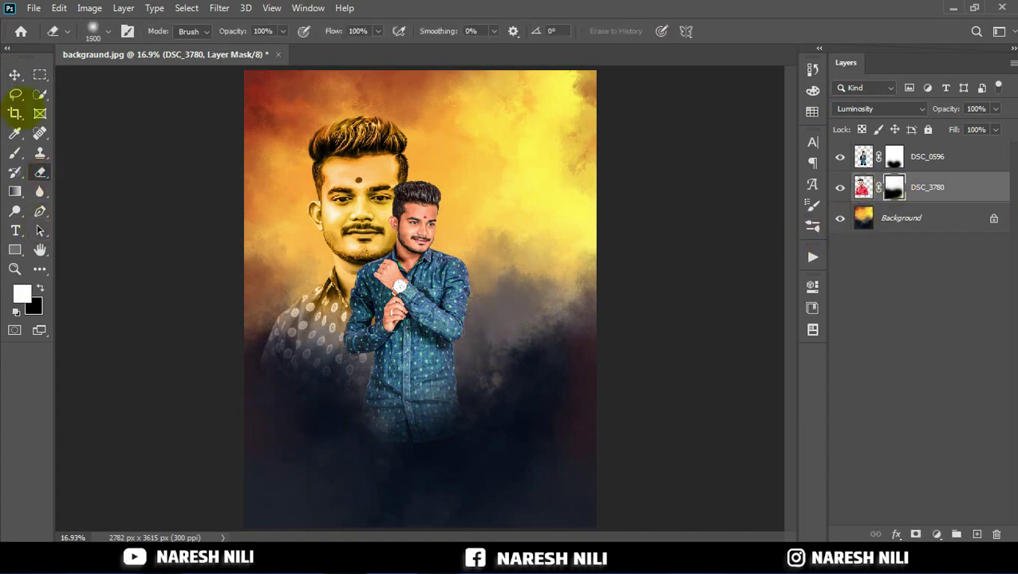
left_click(14, 74)
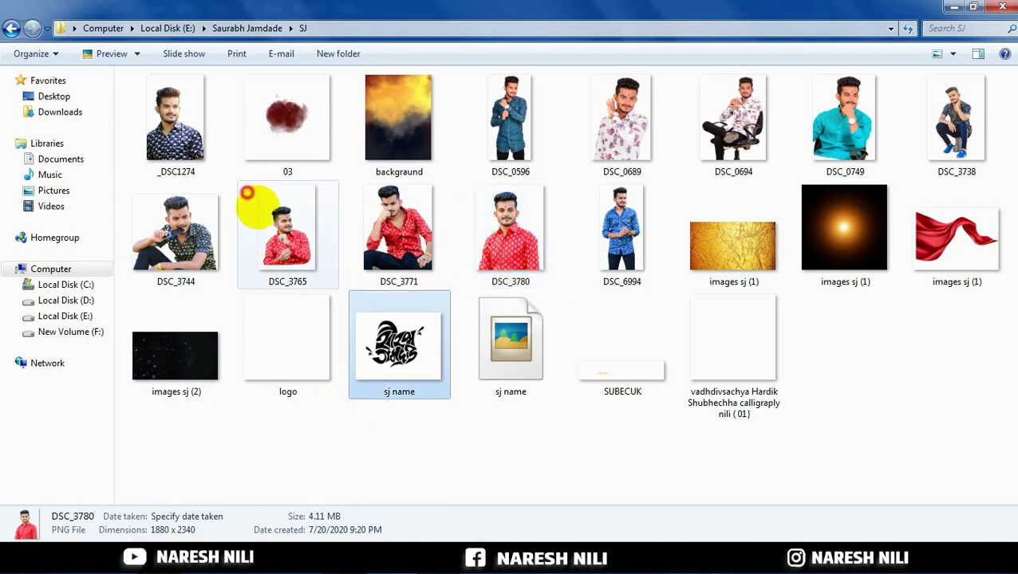
- Place the _DSC1274 photo from the source folder onto the poster
left_click(285, 231)
left_click(192, 117)
left_click_drag(191, 116, 443, 283)
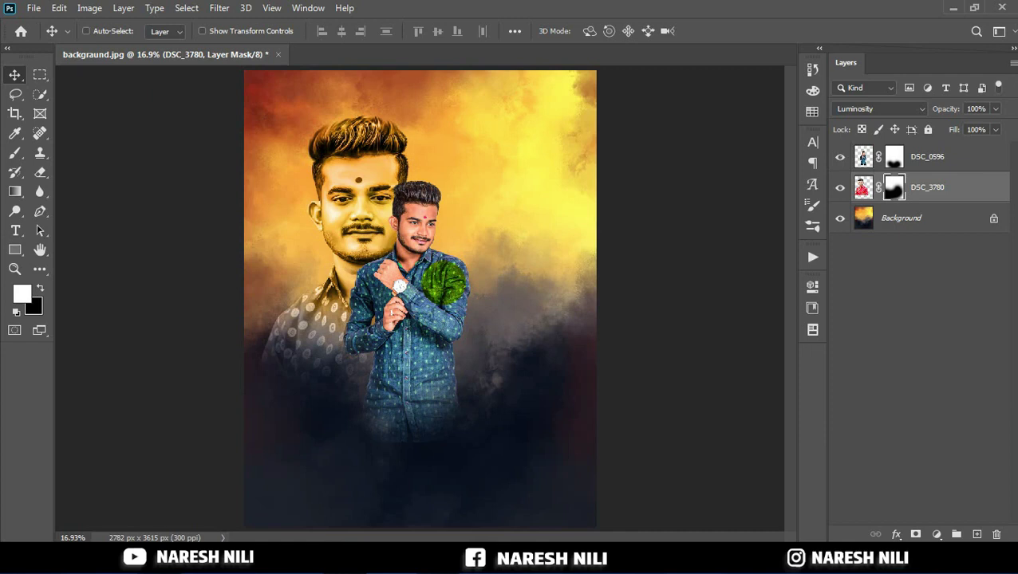
left_click_drag(445, 279, 446, 281)
left_click(717, 31)
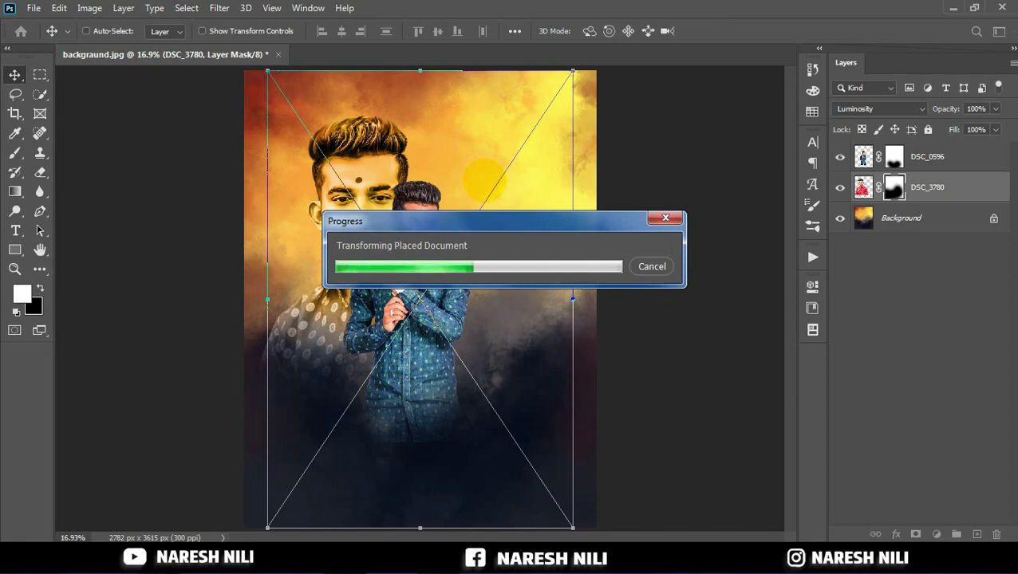
- Move _DSC1274 below DSC_3780, rasterize it, shift it up-right, and blend in Luminosity
mouse_move(874, 188)
left_mouse_down()
mouse_move(922, 207)
mouse_move(899, 216)
left_mouse_up()
right_click(899, 217)
left_click(742, 277)
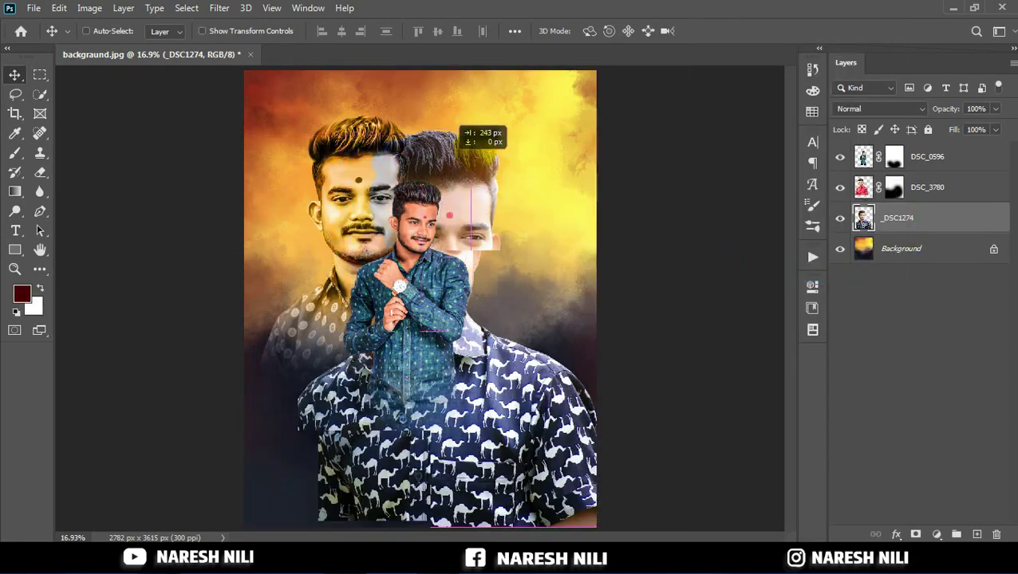
left_click_drag(388, 168, 469, 120)
left_click(869, 109)
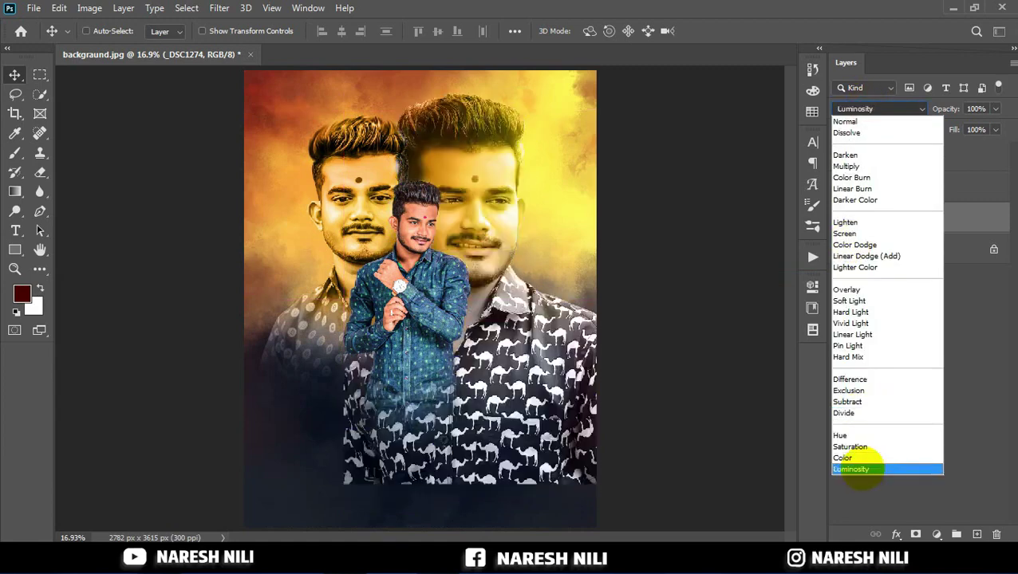
left_click(892, 470)
left_click(219, 8)
left_click(263, 95)
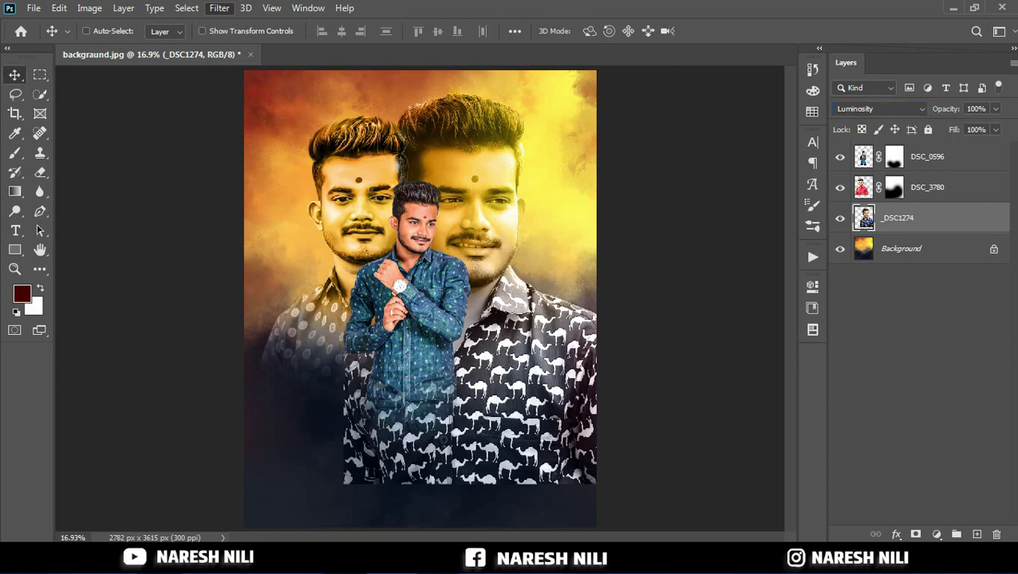
- Apply Camera Raw to _DSC1274: Texture +68, Clarity +70, Shadows +28, Blacks +64, Vibrance +22
key("ctrl+shift+a")
scroll(836, 359, "down", 3)
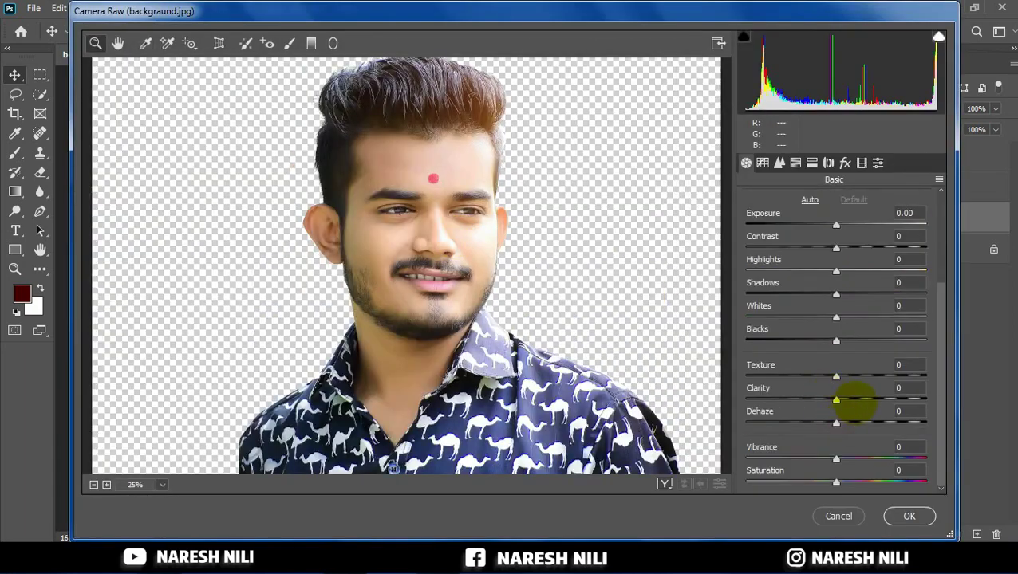
left_click_drag(836, 399, 897, 399)
left_click_drag(836, 375, 871, 376)
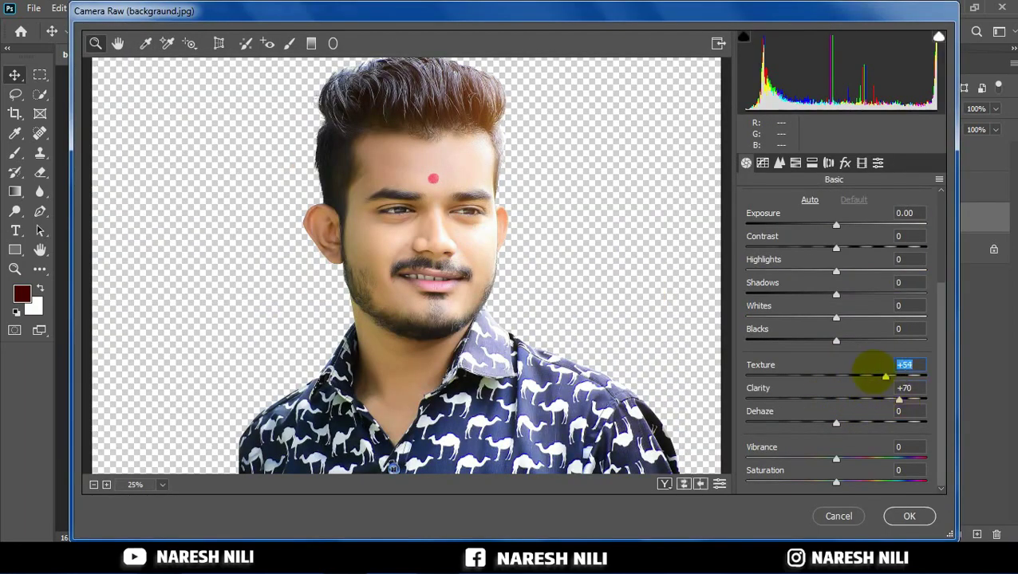
left_click_drag(836, 294, 861, 295)
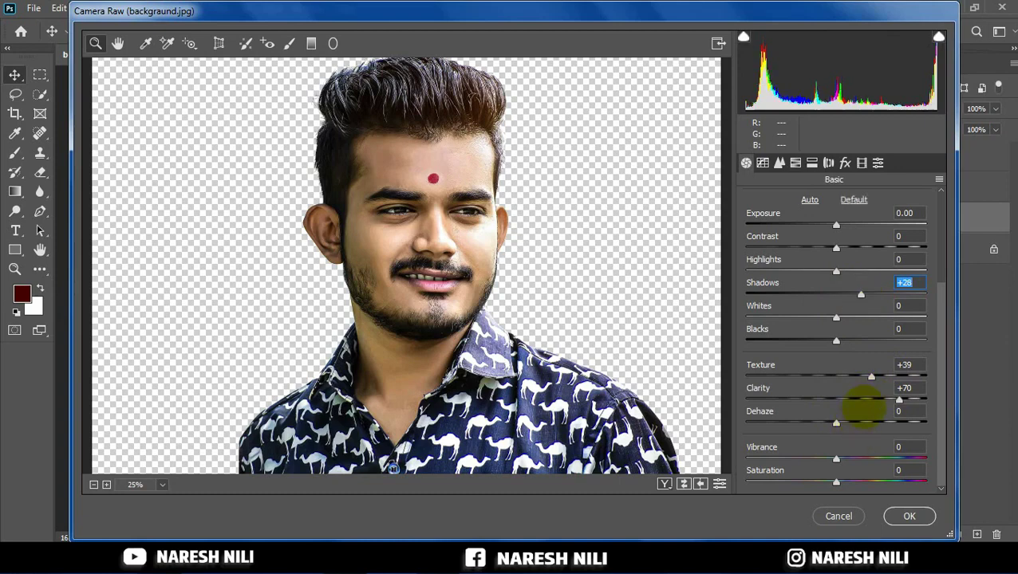
left_click_drag(871, 376, 898, 376)
left_click_drag(836, 340, 893, 340)
left_click_drag(835, 459, 855, 459)
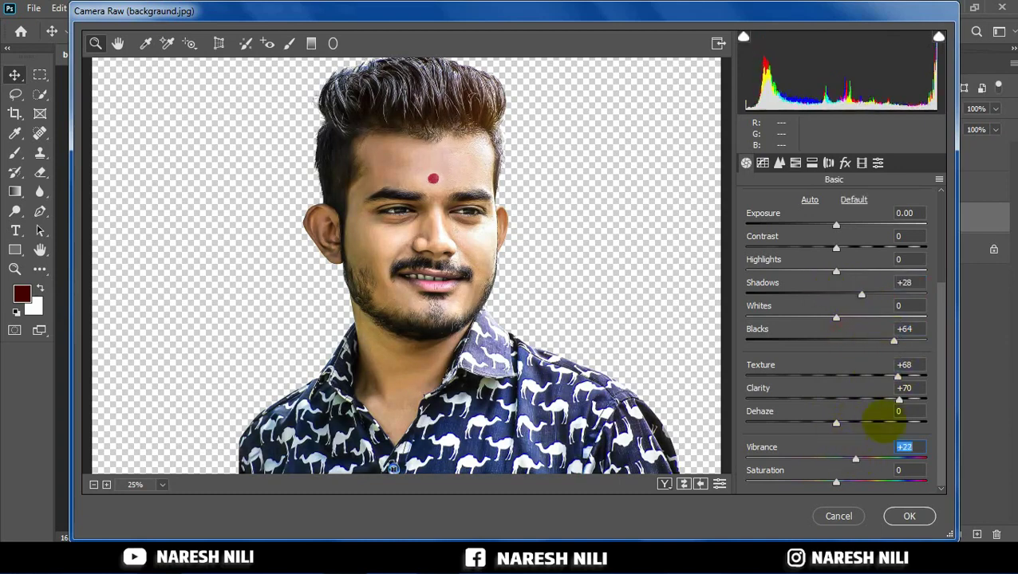
left_click_drag(899, 398, 905, 398)
left_click(910, 516)
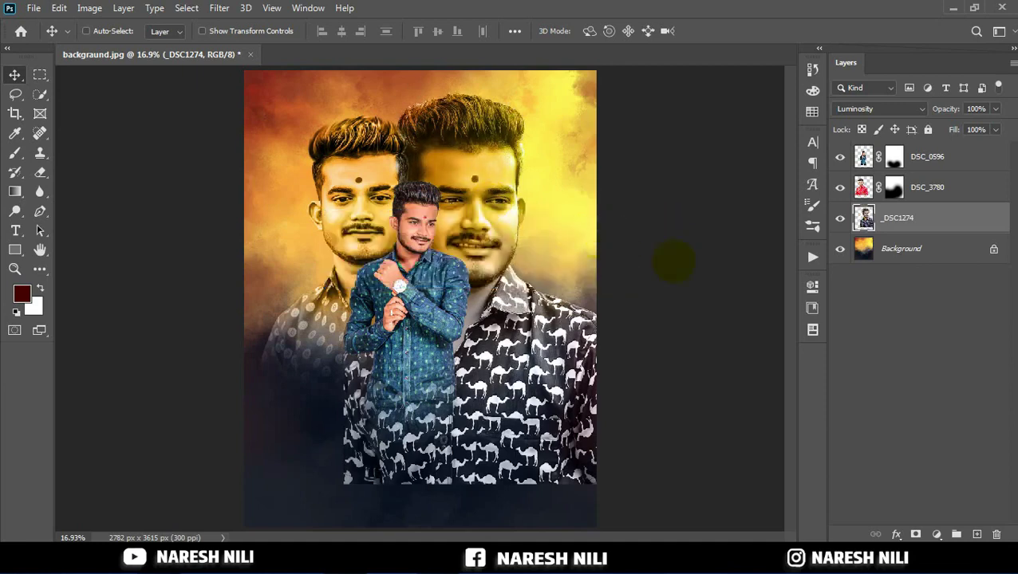
- Add a layer mask to _DSC1274, hide DSC_0596, and shrink the portrait to about 89%
left_click(914, 534)
left_click(839, 156)
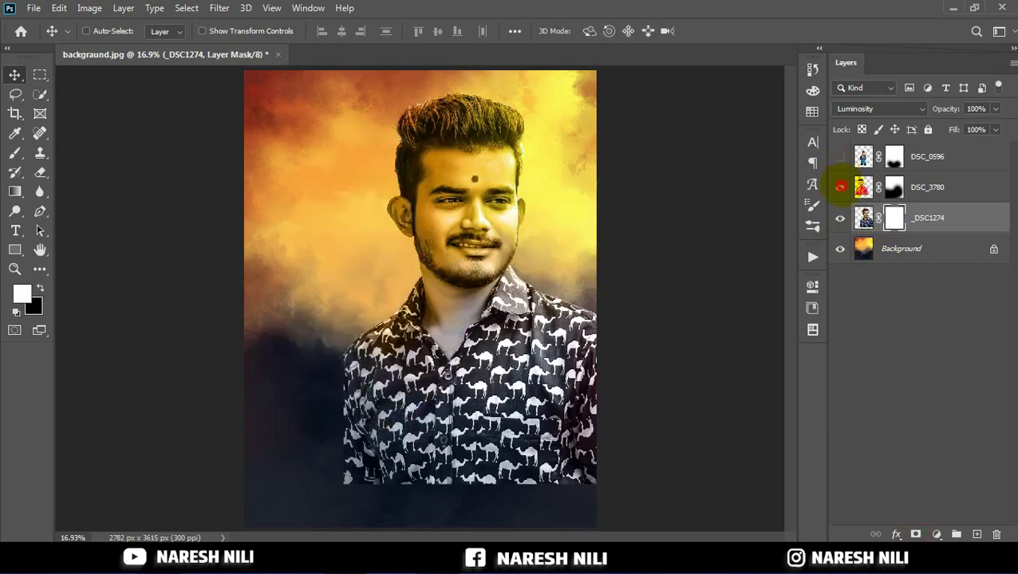
key("ctrl+t")
left_click_drag(647, 484, 618, 463)
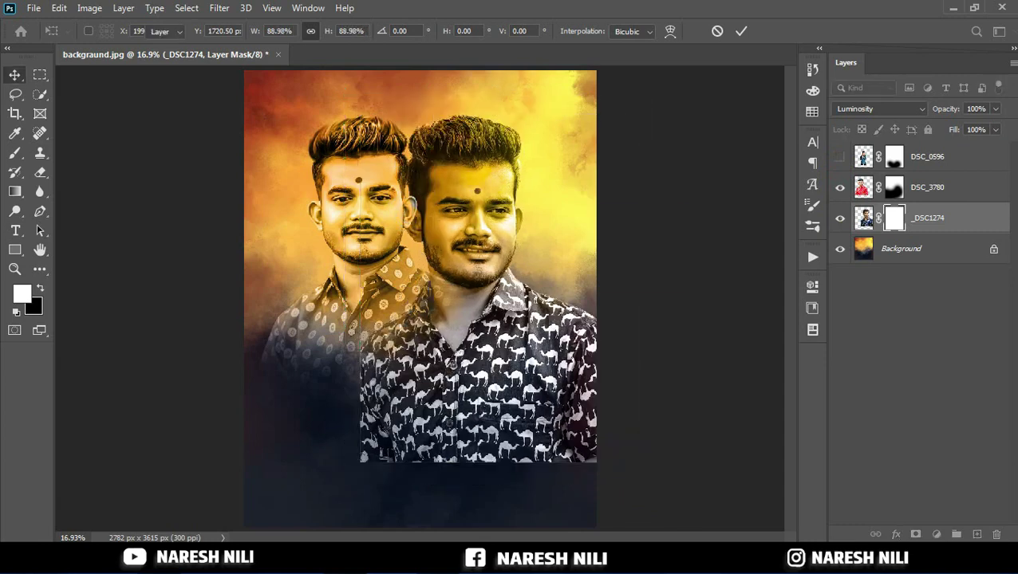
key("Return")
left_click_drag(480, 119, 455, 91)
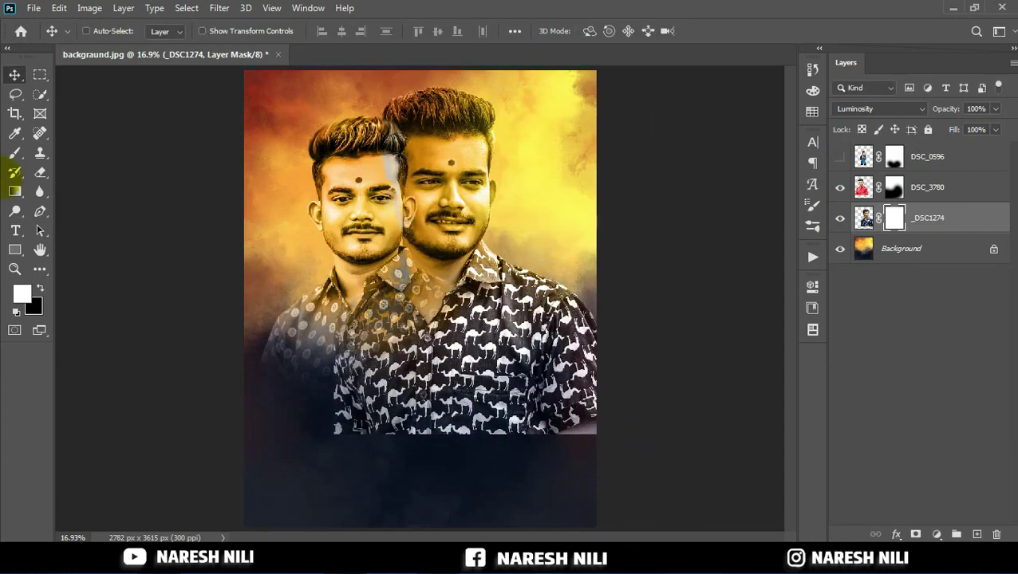
- Fade the portrait's lower shirt into the dark background on the mask and reposition it
left_click(39, 172)
mouse_move(612, 373)
left_mouse_down()
mouse_move(568, 368)
mouse_move(595, 359)
mouse_move(494, 449)
mouse_move(586, 313)
left_mouse_up()
key("bracketright")
key("bracketright")
left_click(14, 74)
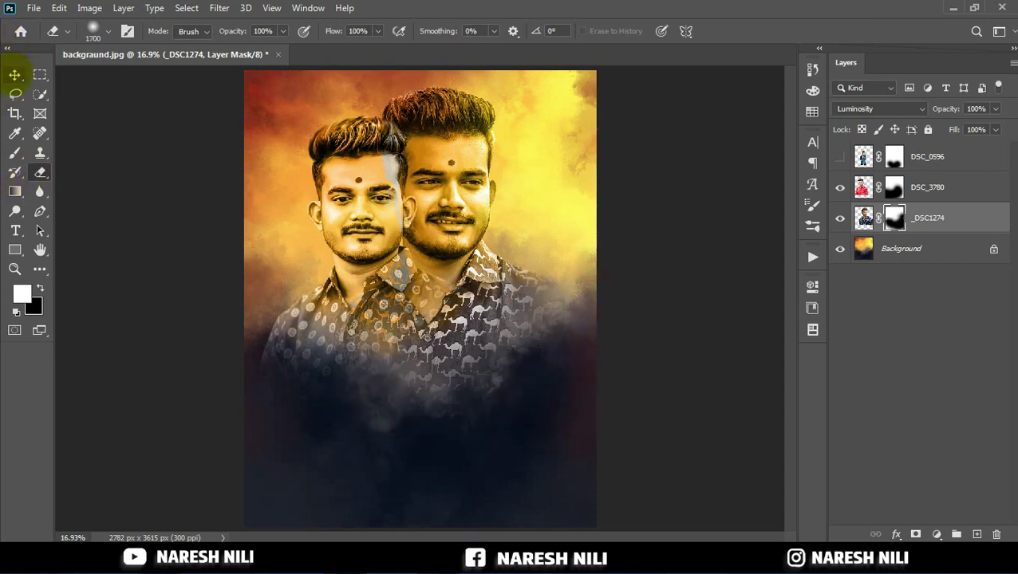
mouse_move(468, 116)
left_mouse_down()
mouse_move(498, 134)
mouse_move(488, 132)
left_mouse_up()
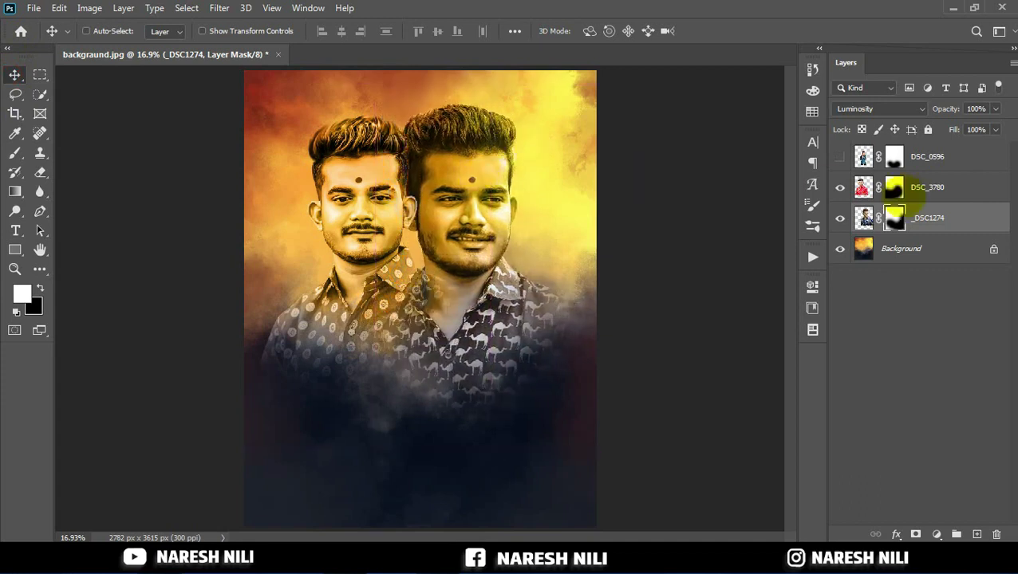
- Show DSC_0596 again and nudge the _DSC1274 face slightly right
left_click(839, 157)
left_click_drag(511, 188, 505, 195)
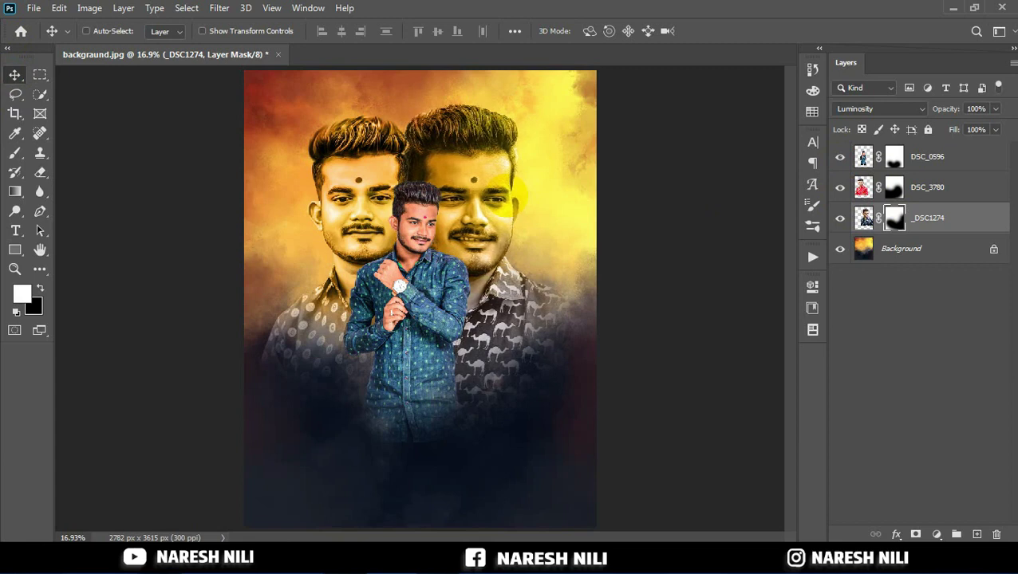
left_click_drag(921, 218, 927, 185)
key("ctrl+t")
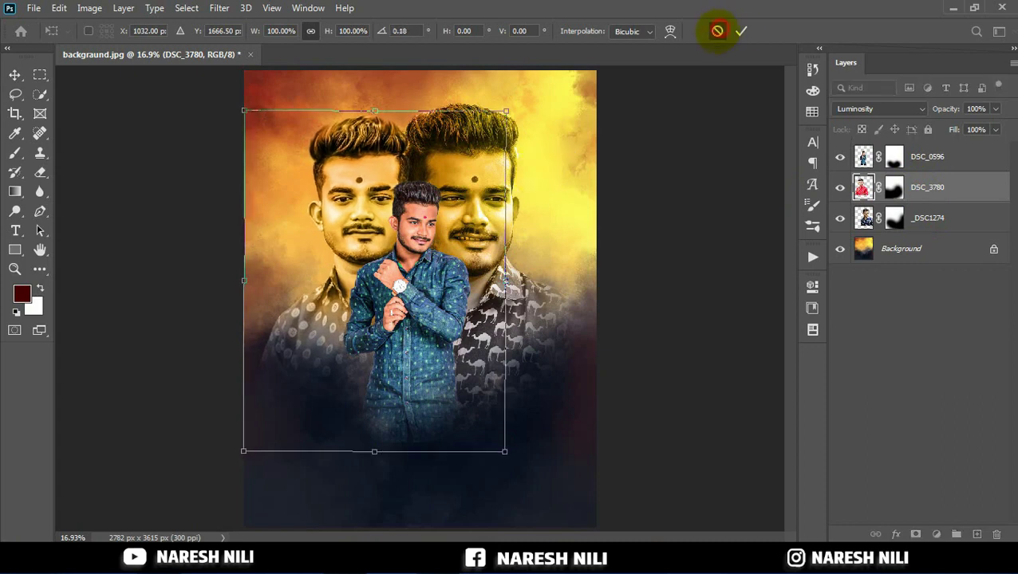
- Cancel the pending transform and scale the _DSC1274 portrait up to 106.84%
left_click(716, 30)
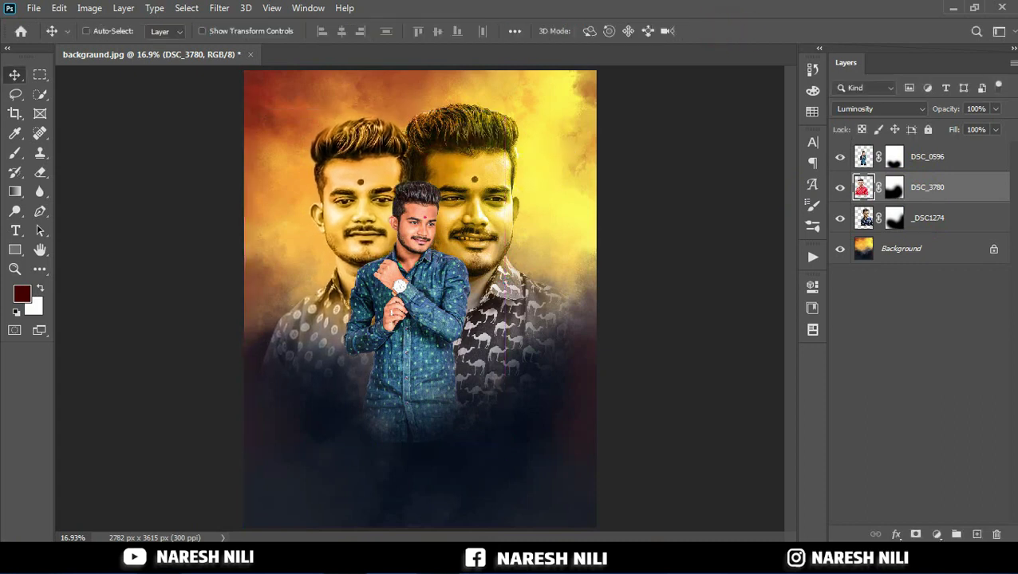
left_click(929, 157)
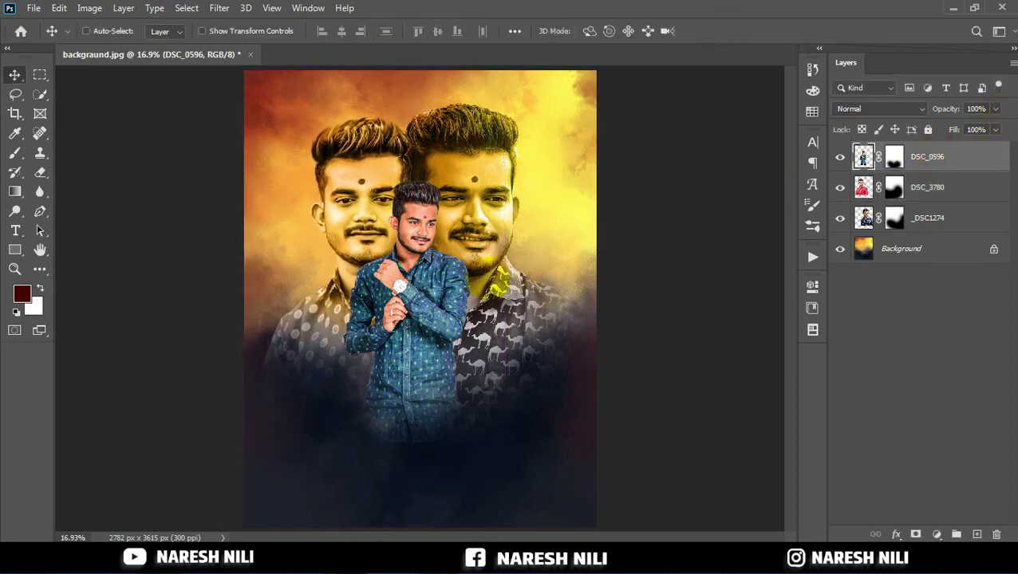
left_click(927, 217)
key("ctrl+t")
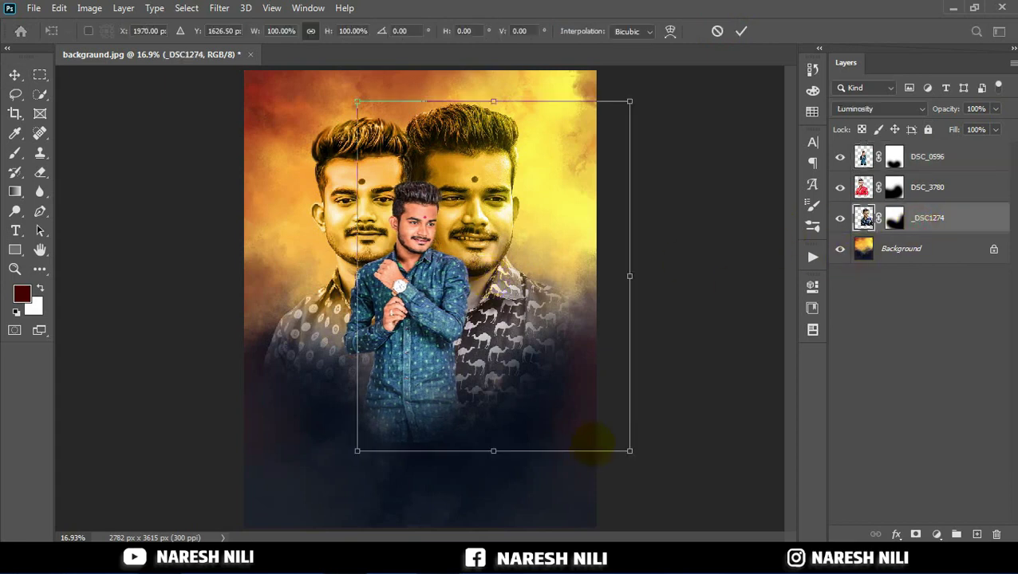
left_click_drag(629, 451, 643, 460)
left_click(741, 30)
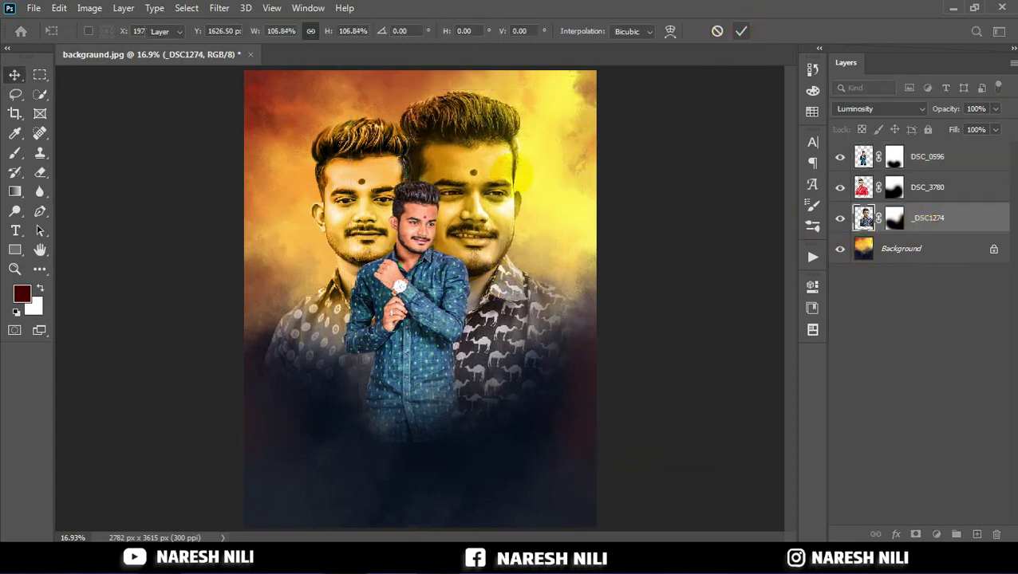
key("z")
left_click_drag(275, 70, 527, 374)
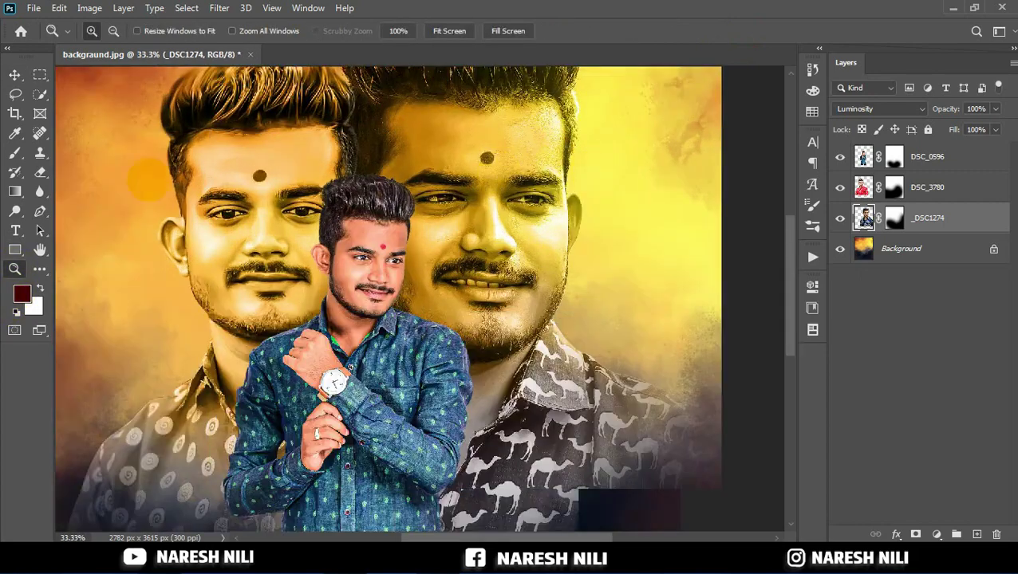
left_click(16, 210)
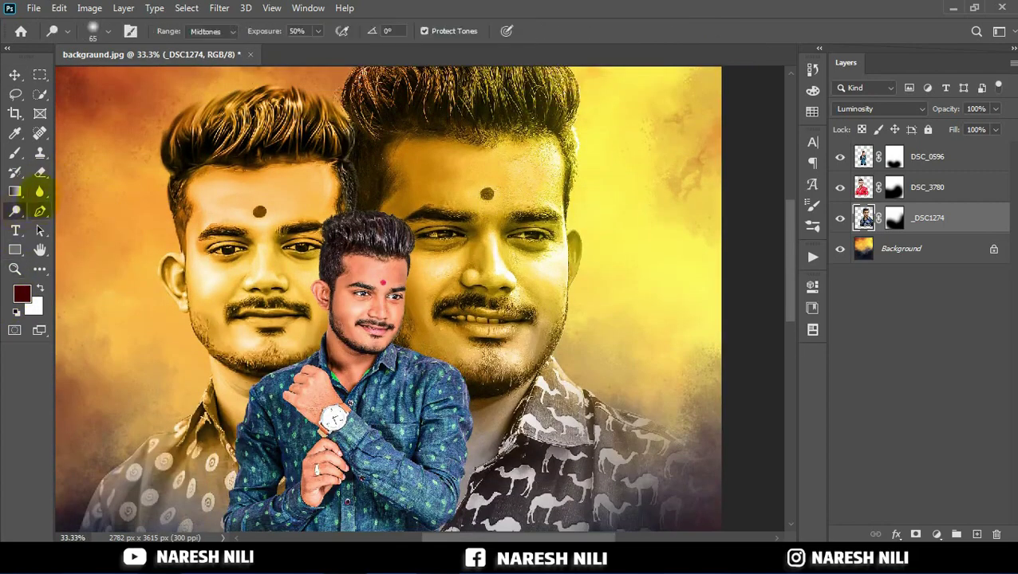
left_click_drag(40, 191, 79, 220)
left_click(247, 201)
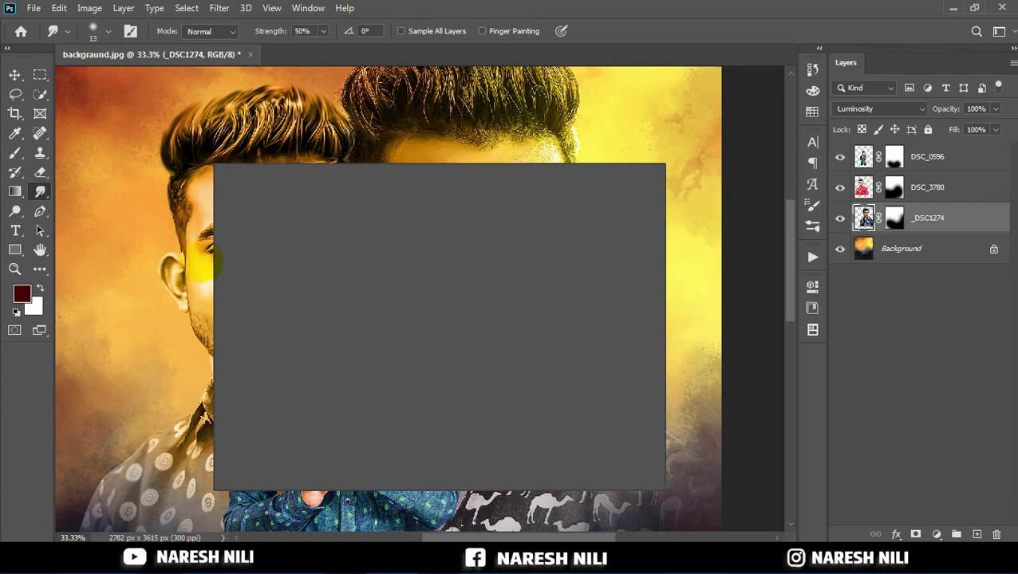
left_click(254, 324)
left_click(39, 192)
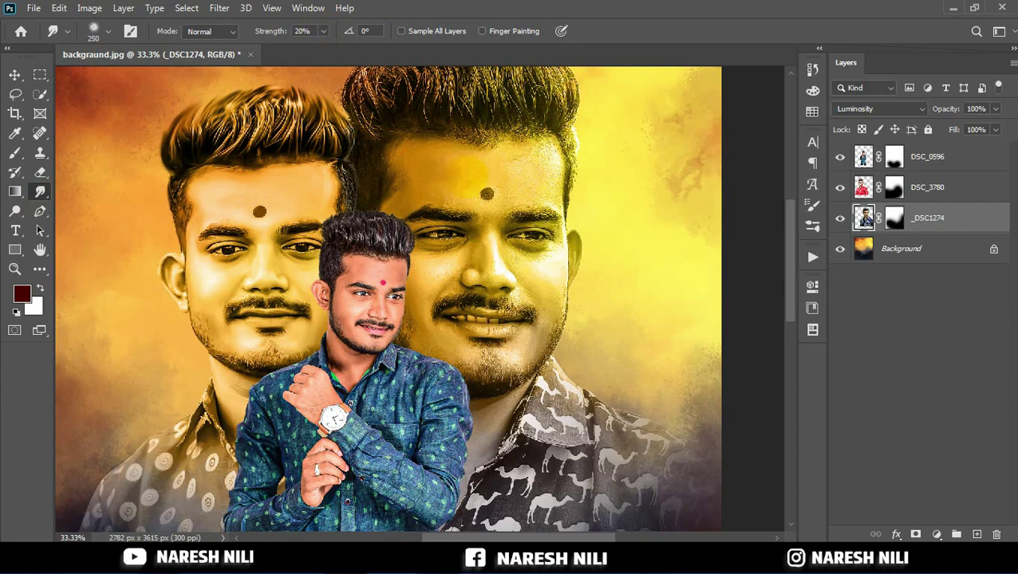
left_click_drag(529, 277, 487, 251)
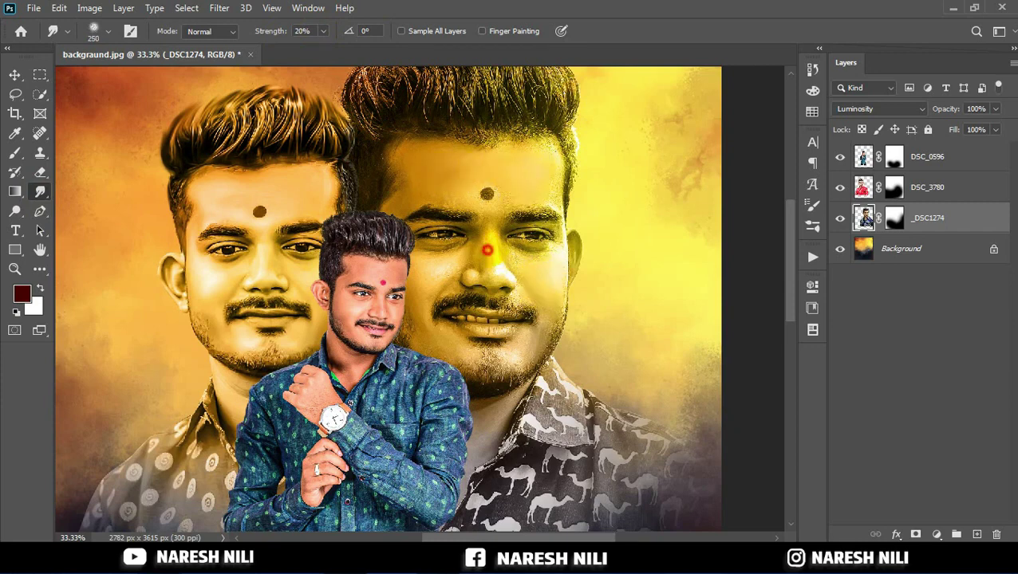
left_click(538, 265, "ctrl")
key("bracketleft")
key("bracketleft")
key("bracketleft")
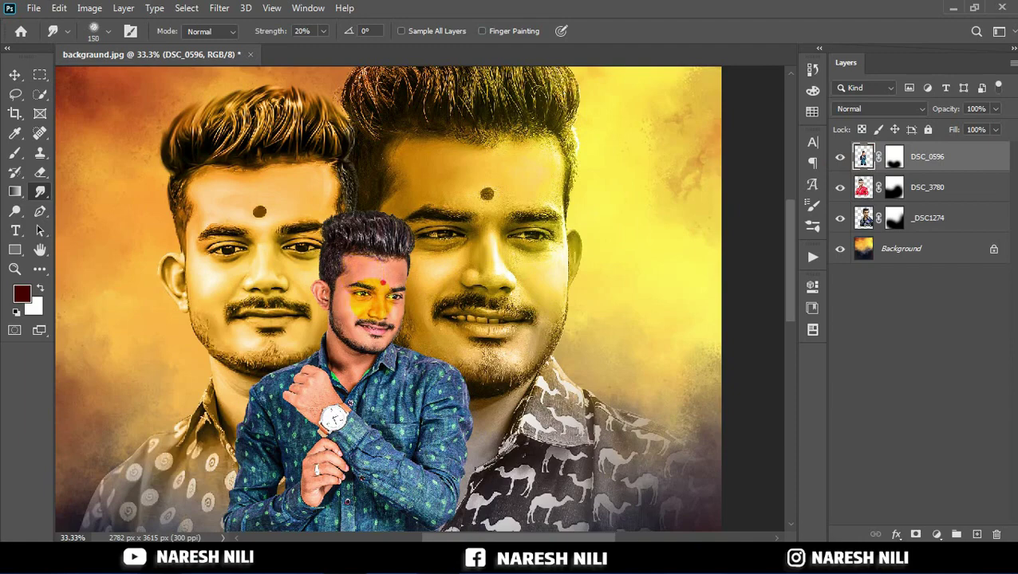
scroll(367, 295, "up", 1)
scroll(367, 248, "up", 1)
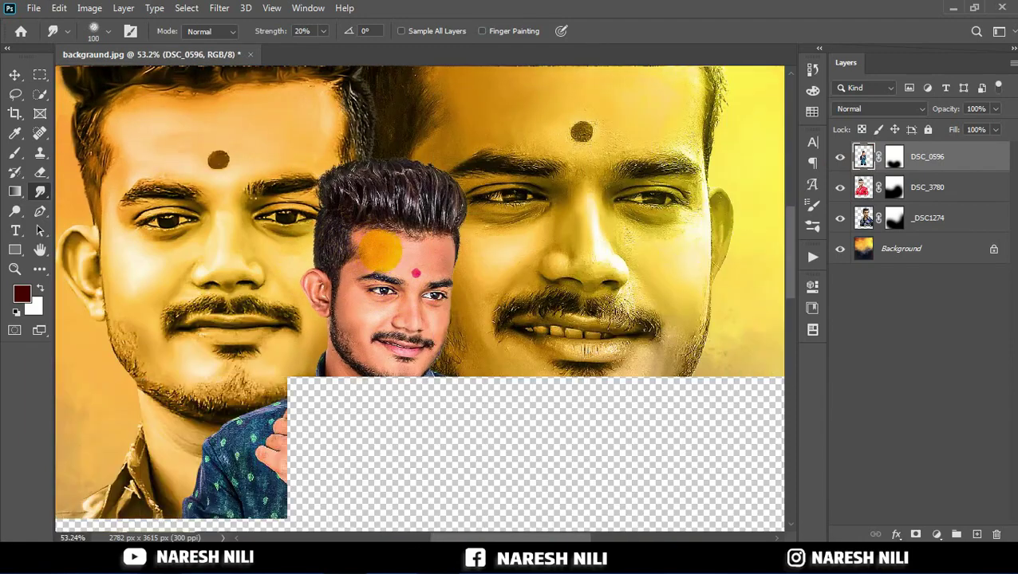
key("bracketleft")
key("bracketleft")
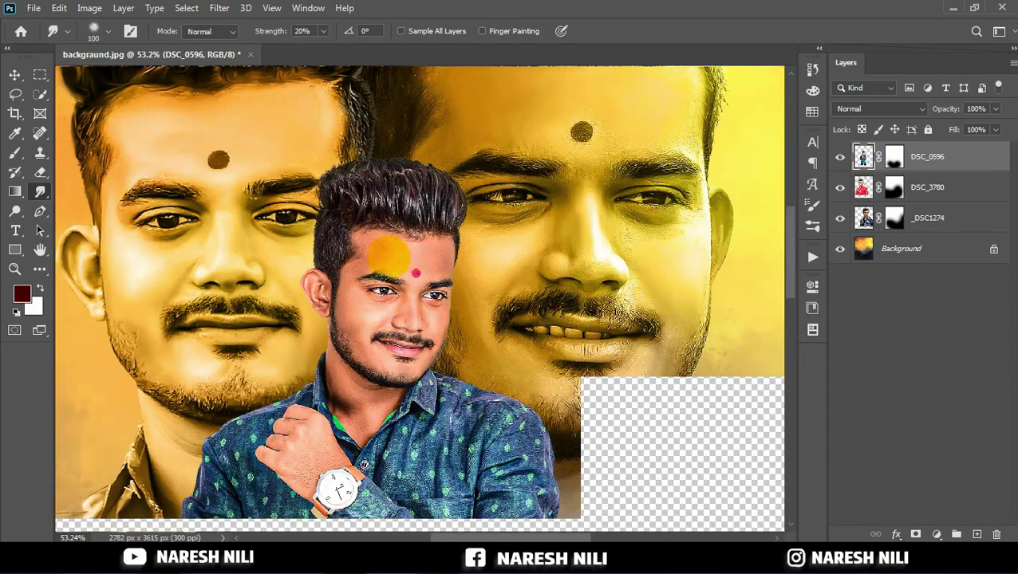
left_click(15, 268)
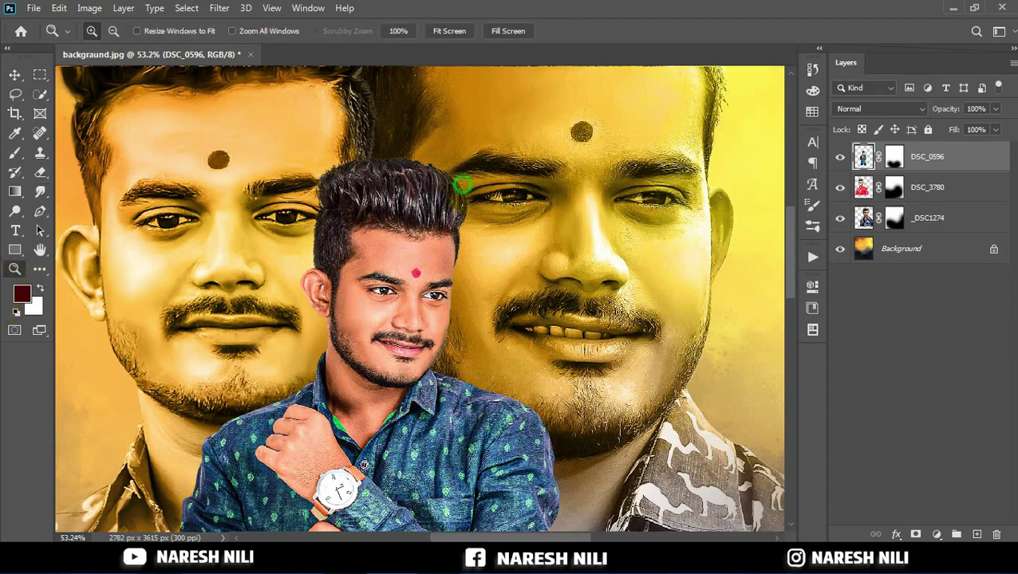
key("ctrl+0")
left_click(14, 74)
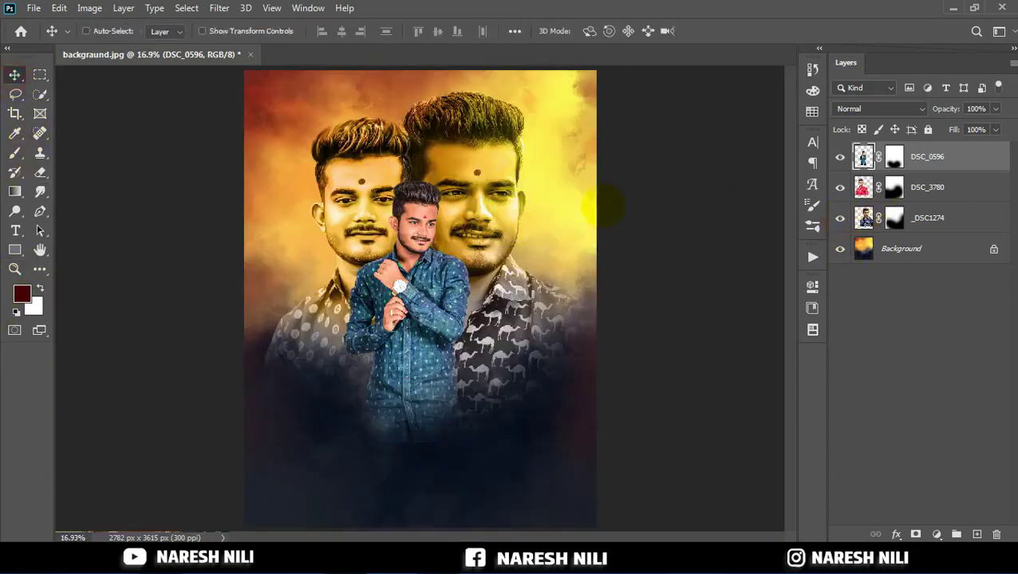
- Link the three portrait layers together, then reselect _DSC1274
left_click(929, 218)
left_click(929, 156, "shift")
left_click(875, 533)
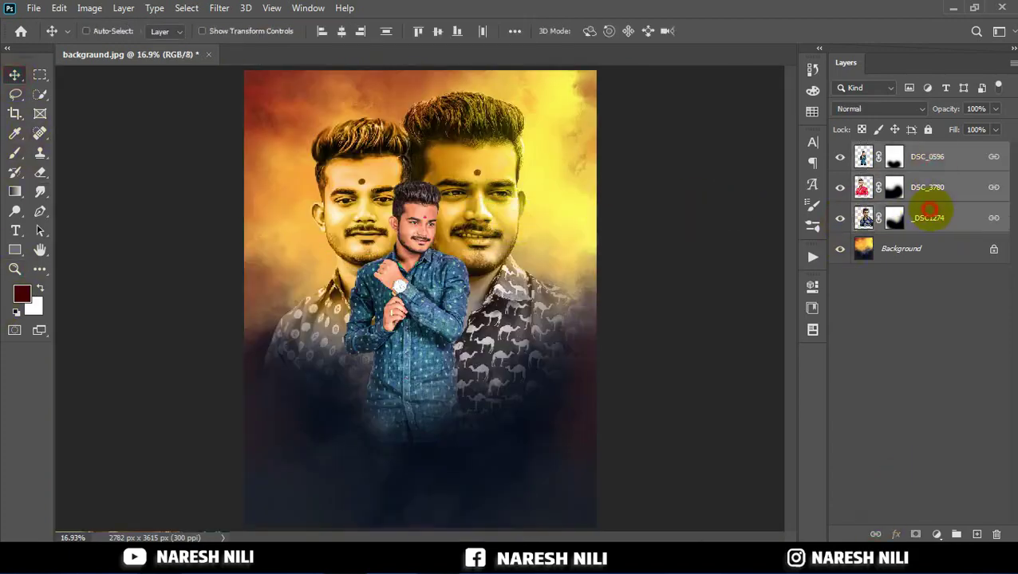
left_click(929, 218)
- Place the orange glow image 'images sj (1)' from the SJ folder into the poster
left_click(196, 554)
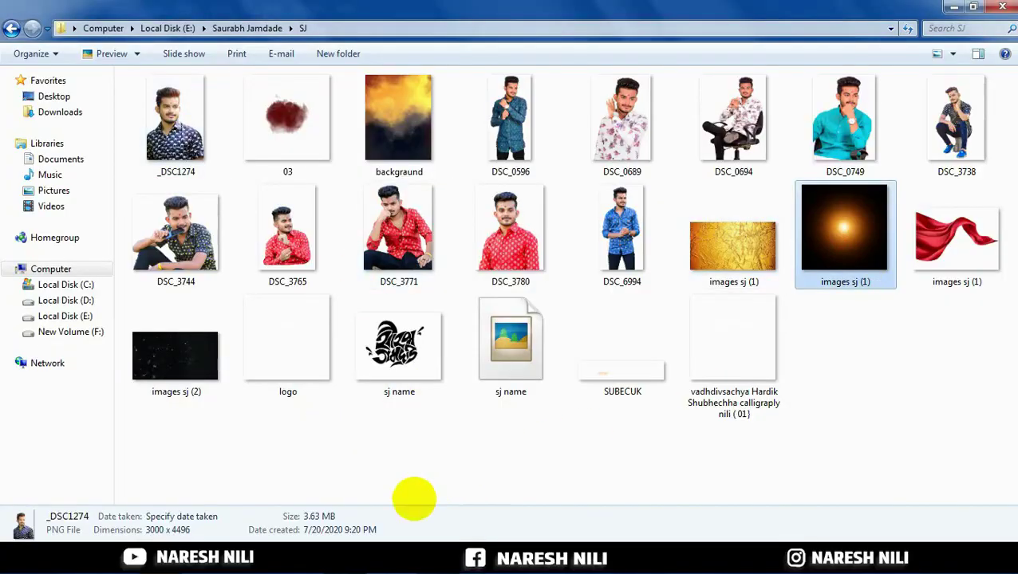
left_click_drag(844, 232, 352, 505)
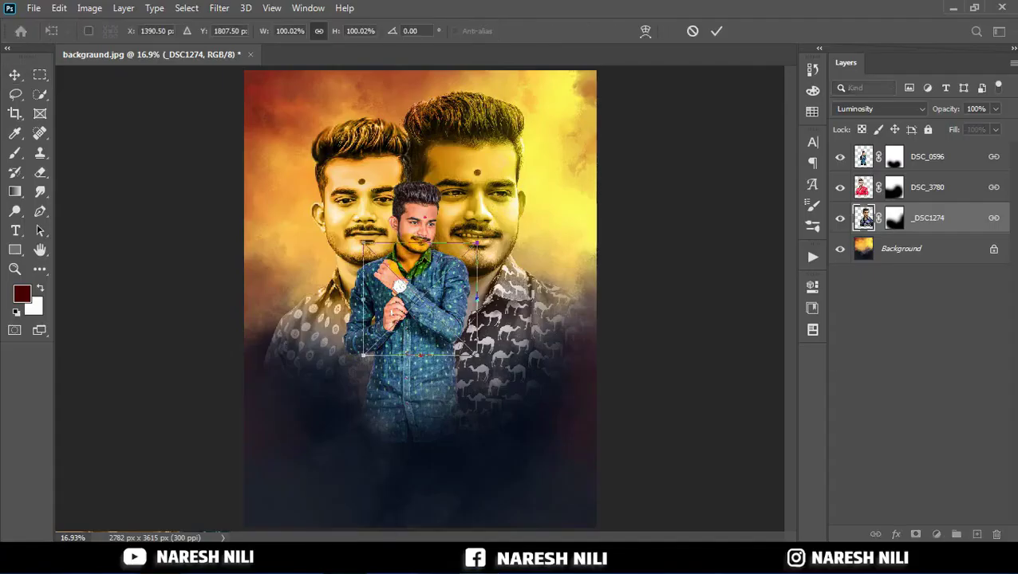
left_click(716, 30)
- Move the glow layer to the top in Screen mode, behind the standing man's head
left_click_drag(885, 219, 866, 151)
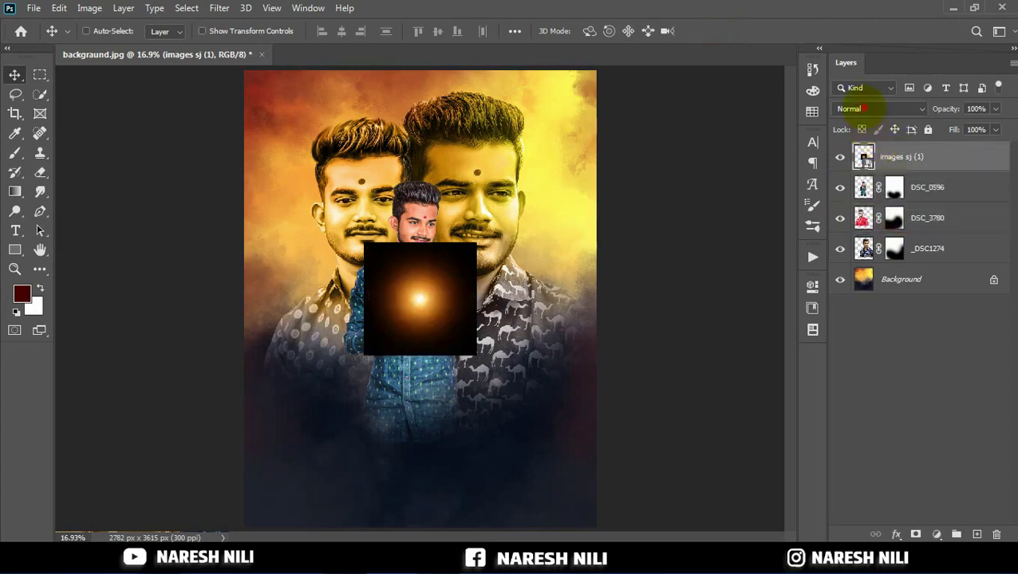
left_click(864, 109)
left_click(874, 226)
left_click_drag(420, 300, 409, 180)
- Apply a Hue/Saturation hue shift of +2 to the glow
left_click(90, 8)
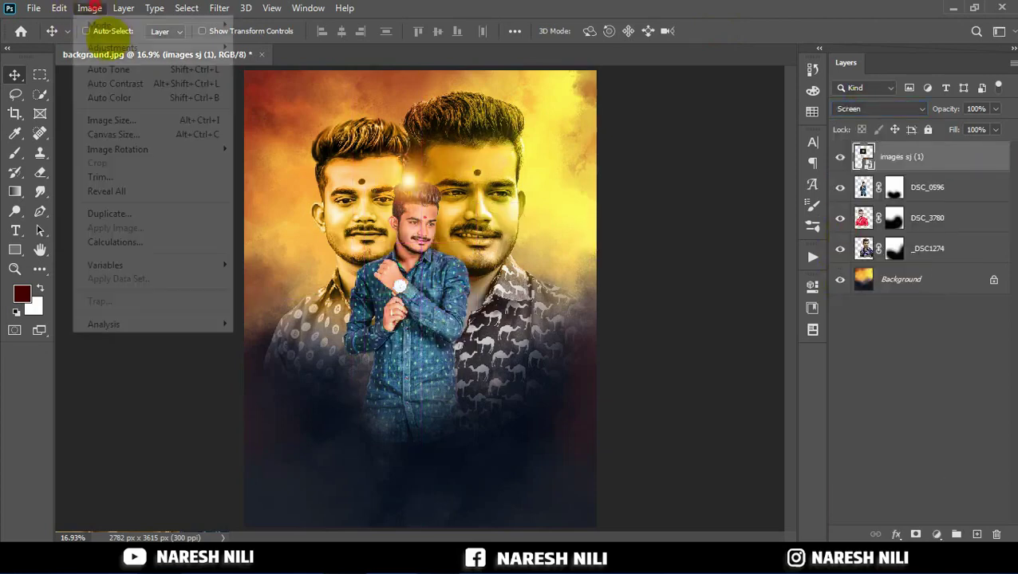
left_click(353, 91)
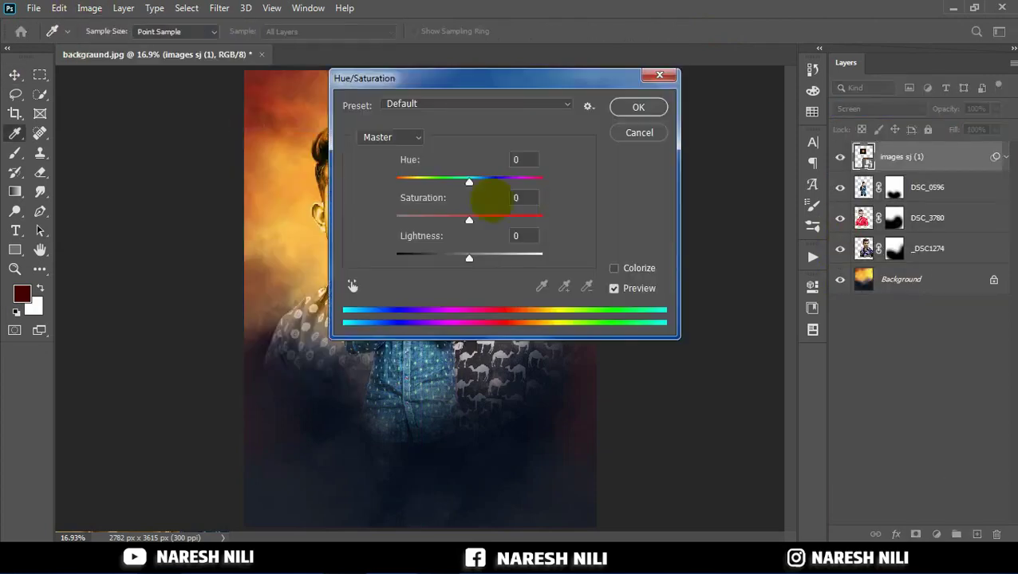
left_click_drag(469, 182, 471, 182)
left_click(638, 107)
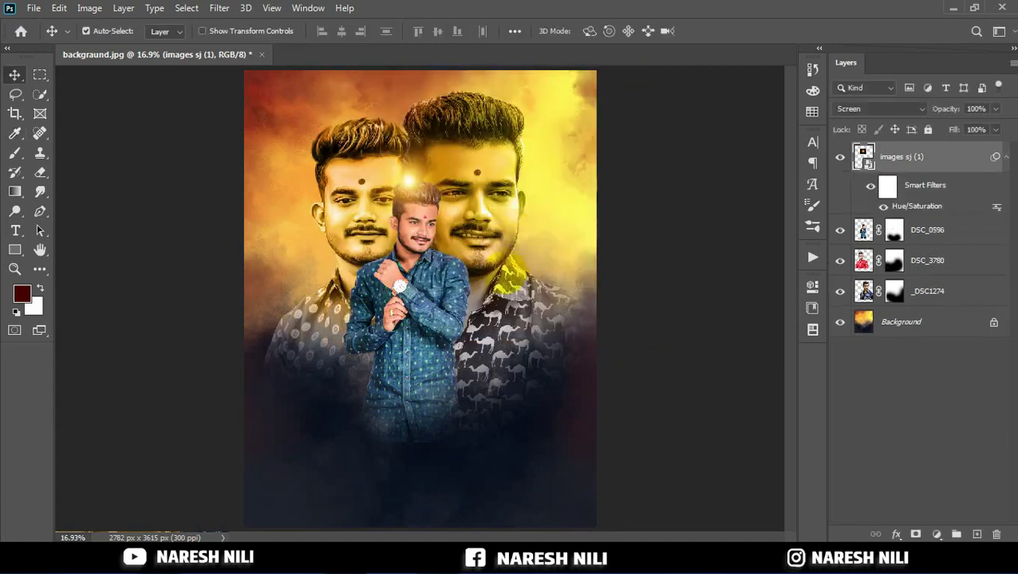
- Rasterize the glow layer and shrink it to 77.56%
key("ctrl+t")
left_click(525, 228)
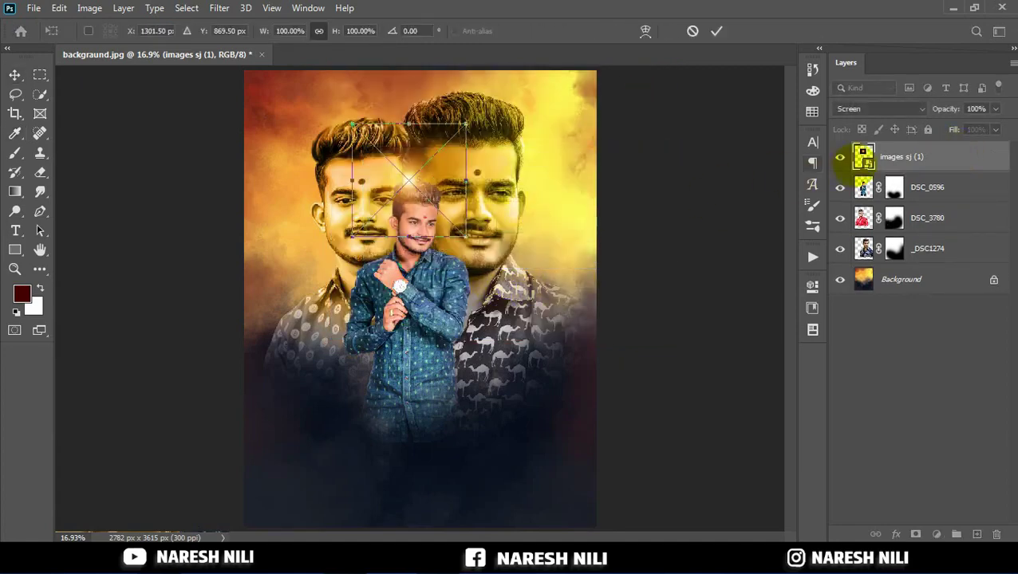
key("Escape")
right_click(887, 156)
left_click(768, 277)
key("ctrl+t")
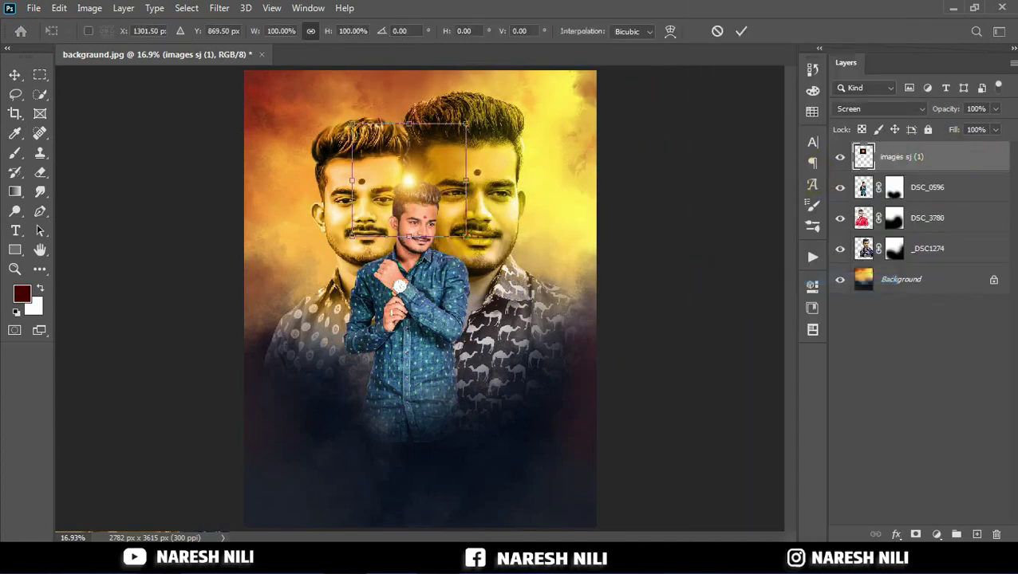
left_click_drag(415, 183, 450, 191)
left_click(741, 30)
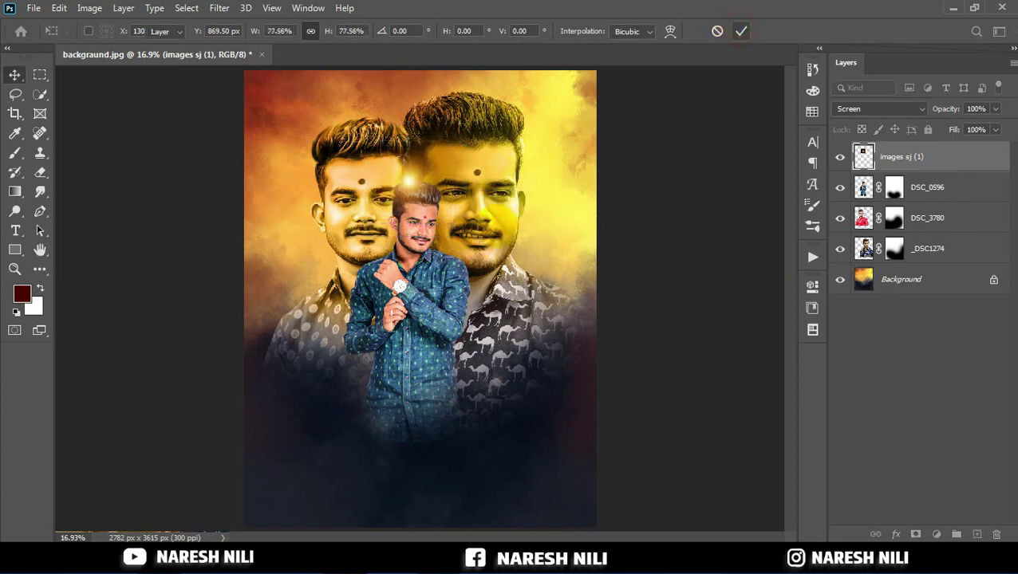
- Shift the linked portraits about 16 px left, then reselect _DSC1274
left_click(925, 247, "shift")
left_click(875, 533)
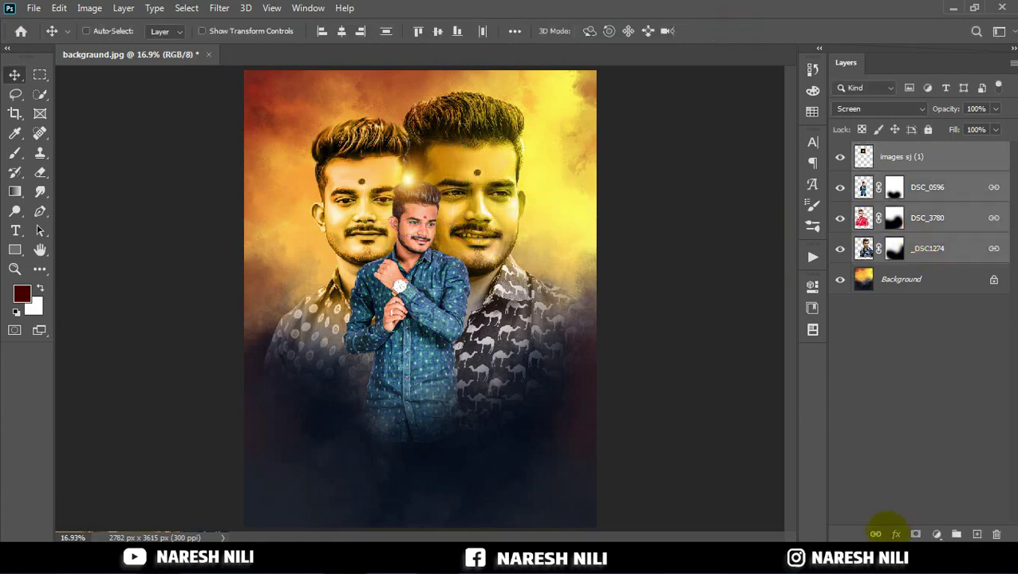
left_click_drag(725, 399, 530, 327)
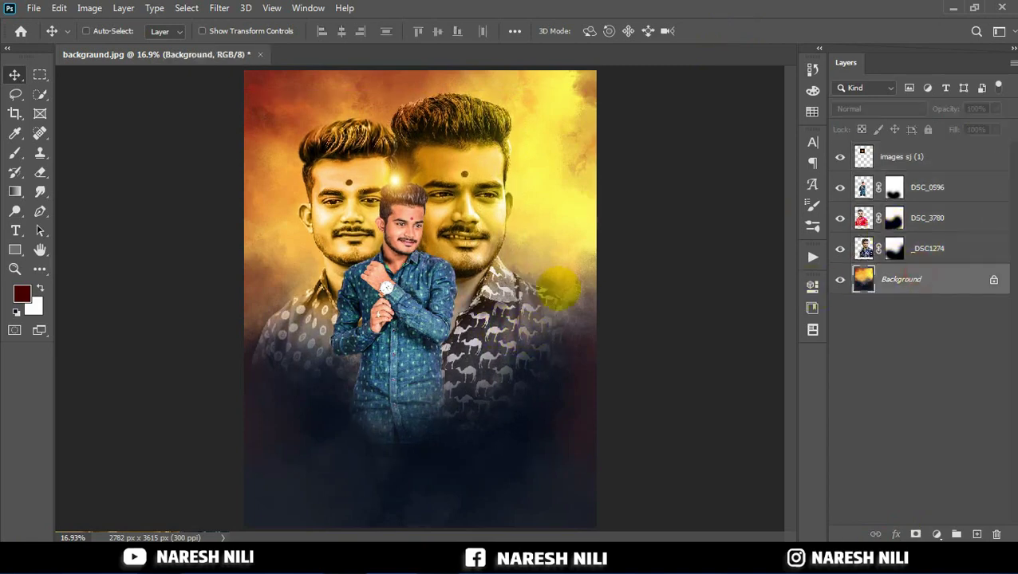
left_click(939, 245)
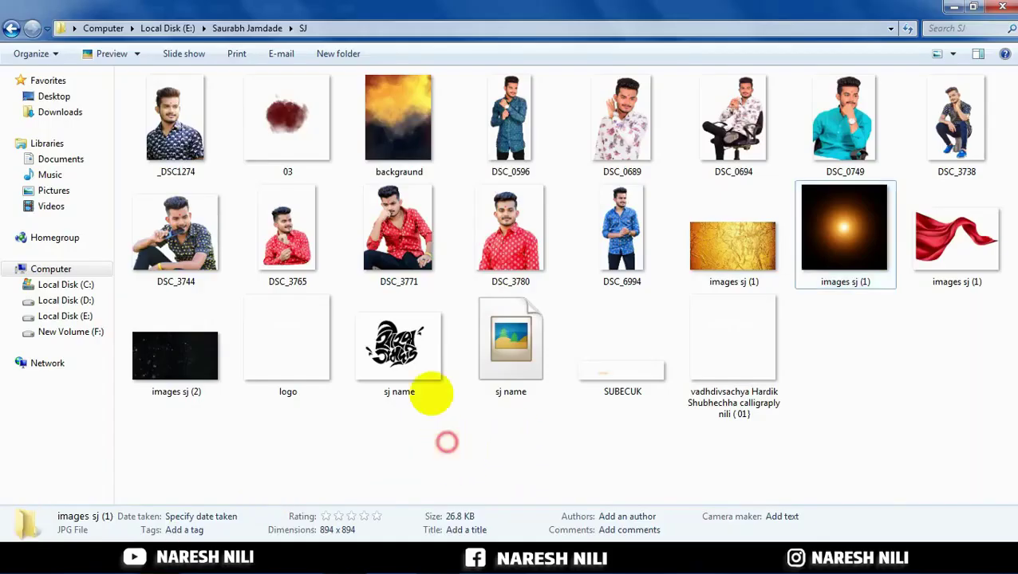
mouse_move(287, 120)
left_mouse_down()
mouse_move(339, 531)
mouse_move(386, 285)
left_mouse_up()
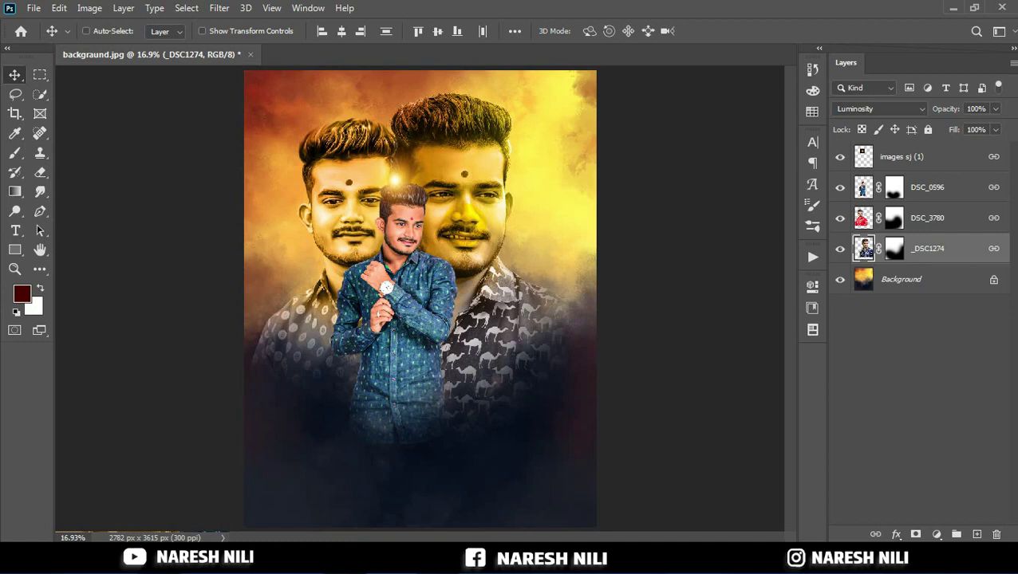
- Place the red 03 image and rasterize its layer
key("ctrl+t")
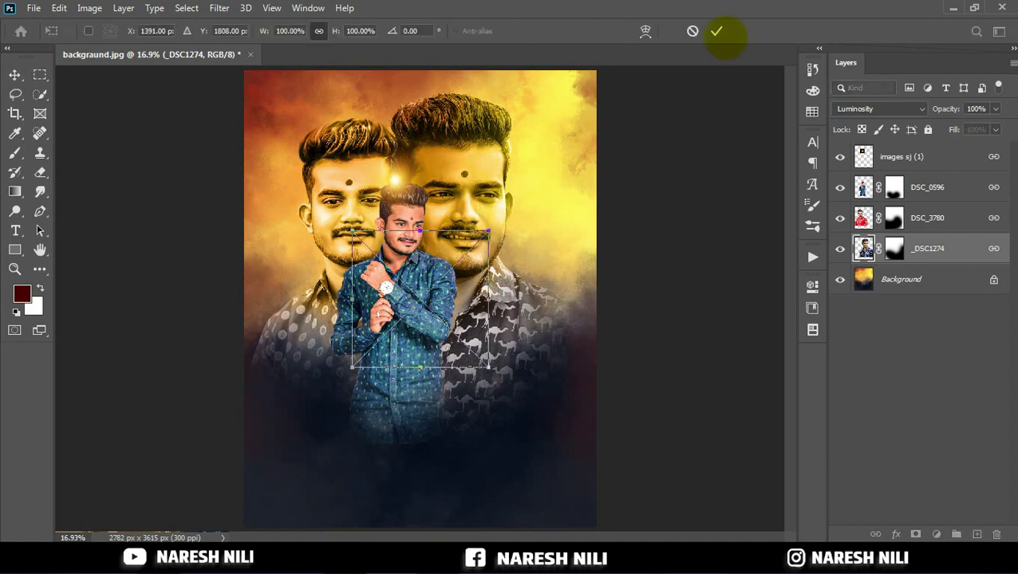
key("Return")
left_click(901, 157)
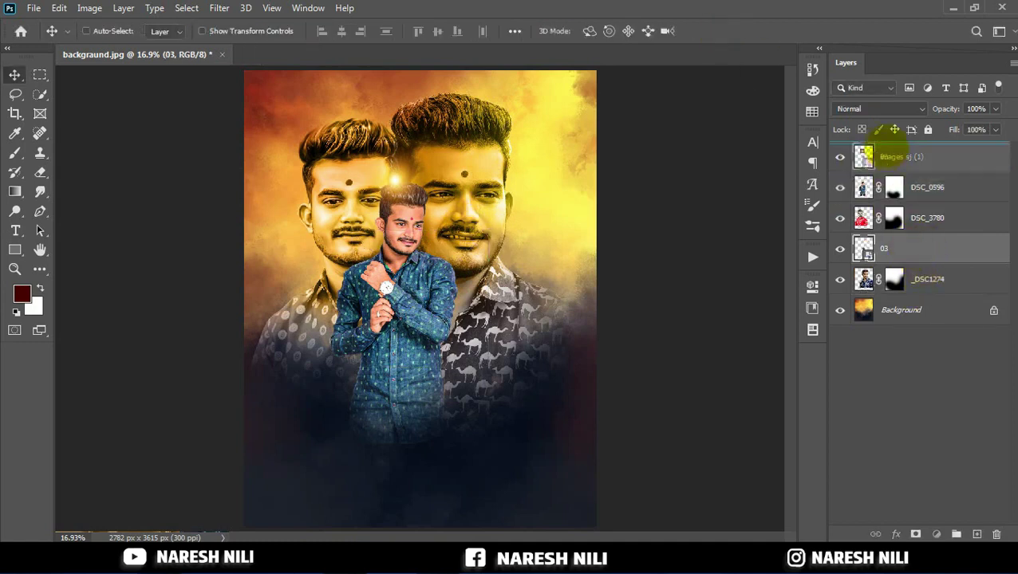
key("ctrl+v")
right_click(908, 156)
left_click(837, 280)
- Enlarge the red blob and move it low on the poster beneath the standing man
key("ctrl+t")
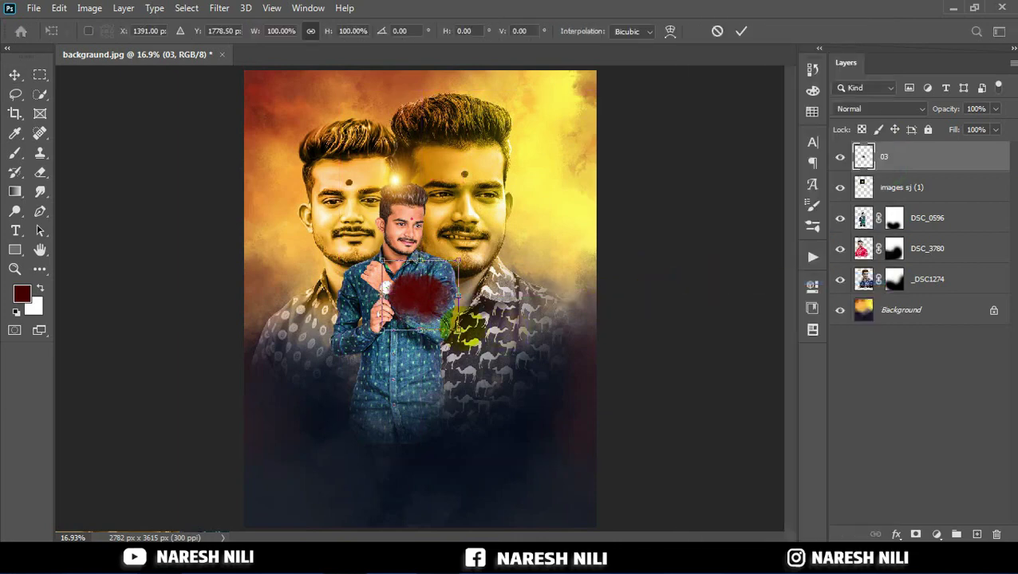
mouse_move(466, 330)
left_mouse_down()
mouse_move(533, 345)
mouse_move(471, 279)
left_mouse_up()
left_click(741, 31)
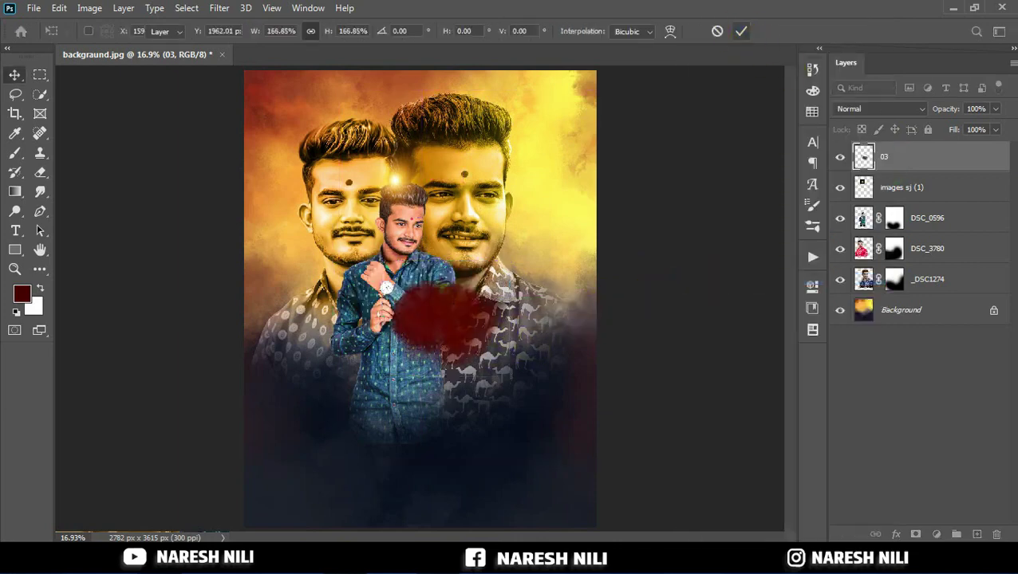
left_click_drag(439, 319, 398, 419)
key("ctrl+t")
left_click_drag(465, 478, 522, 499)
left_click(741, 31)
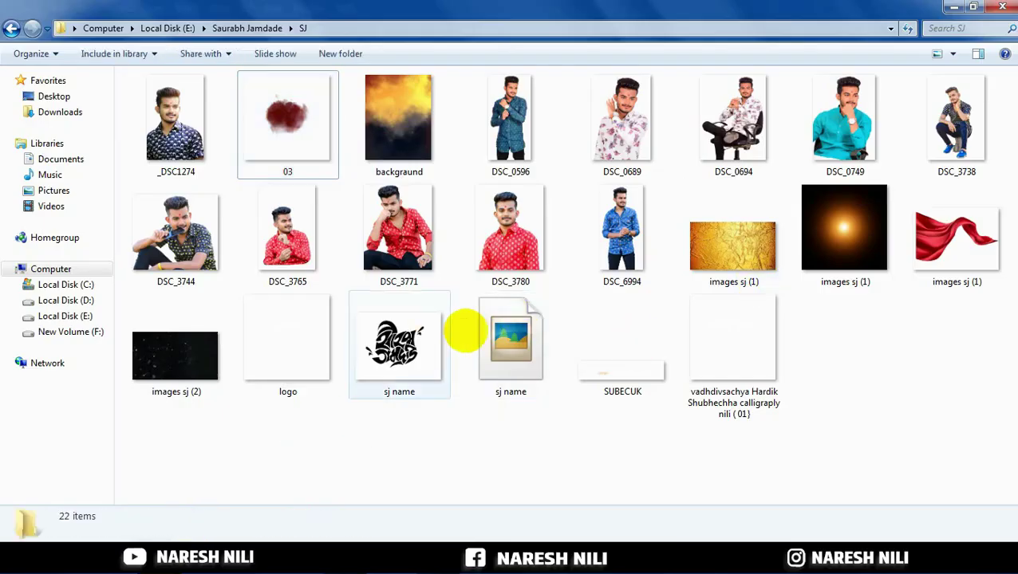
- Drag the sj name PSD from the Explorer folder onto Photoshop to open it
left_click(515, 339)
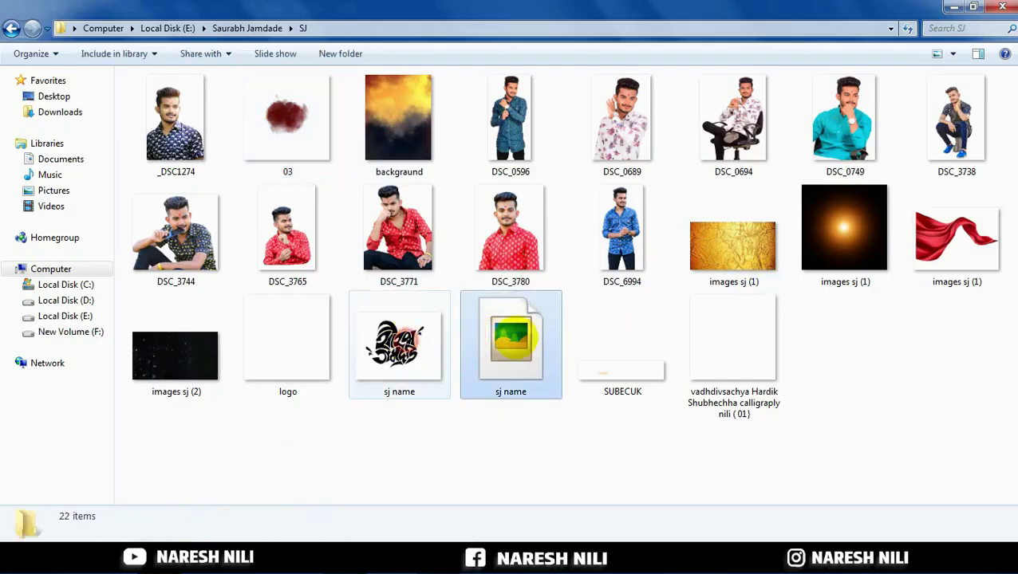
mouse_move(523, 331)
left_mouse_down()
mouse_move(345, 542)
mouse_move(396, 51)
left_mouse_up()
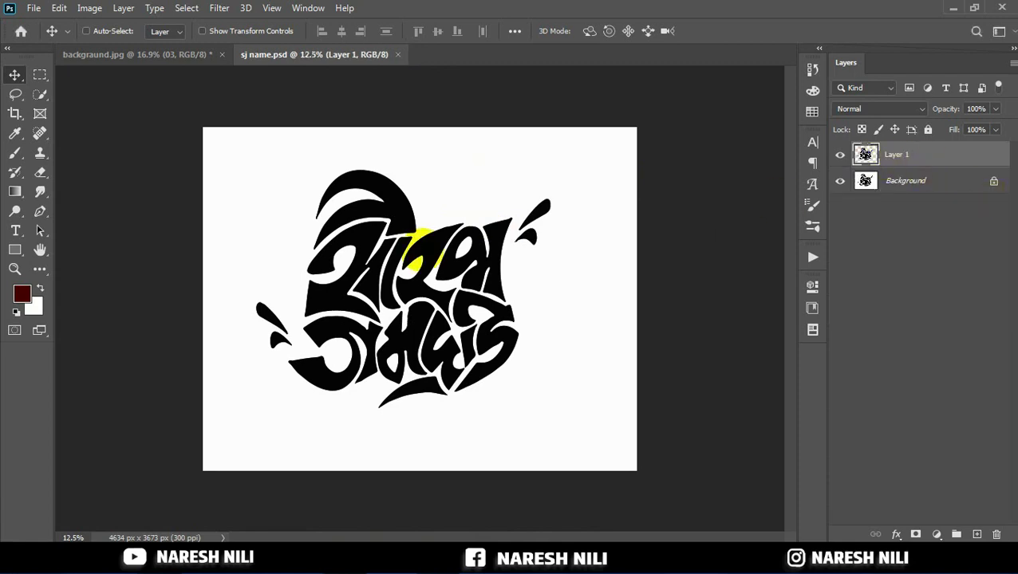
- Copy the calligraphy Layer 1 into the poster, close sj name.psd, and shrink it to about a third
left_click_drag(423, 239, 414, 303)
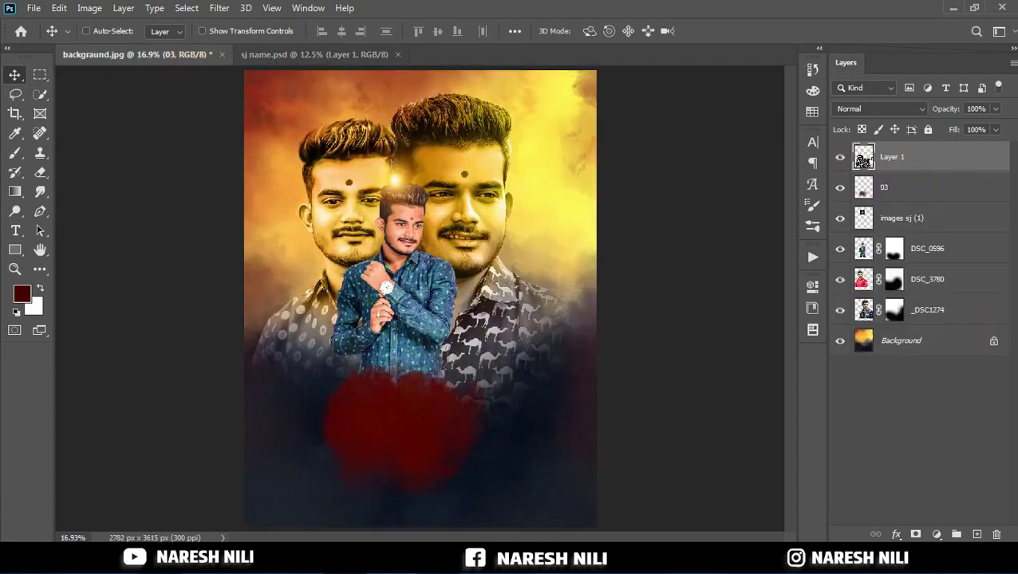
left_click(419, 54)
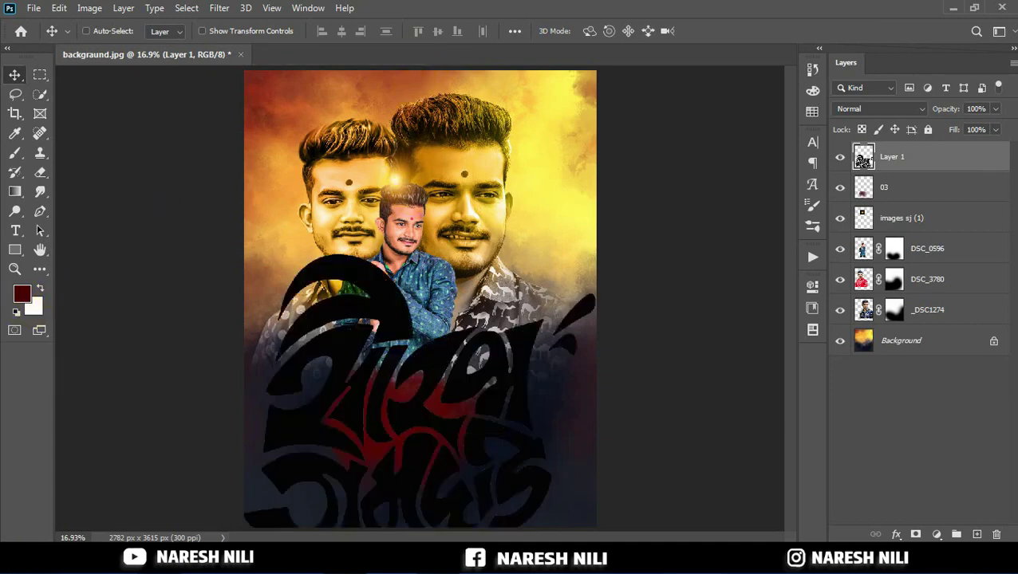
key("ctrl+t")
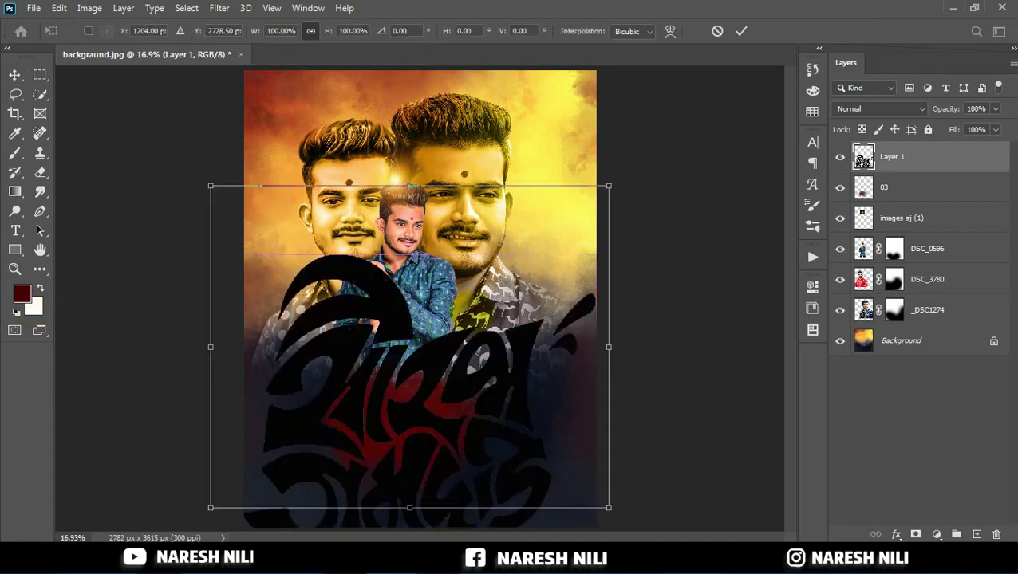
mouse_move(608, 508)
left_mouse_down()
mouse_move(491, 384)
mouse_move(478, 400)
left_mouse_up()
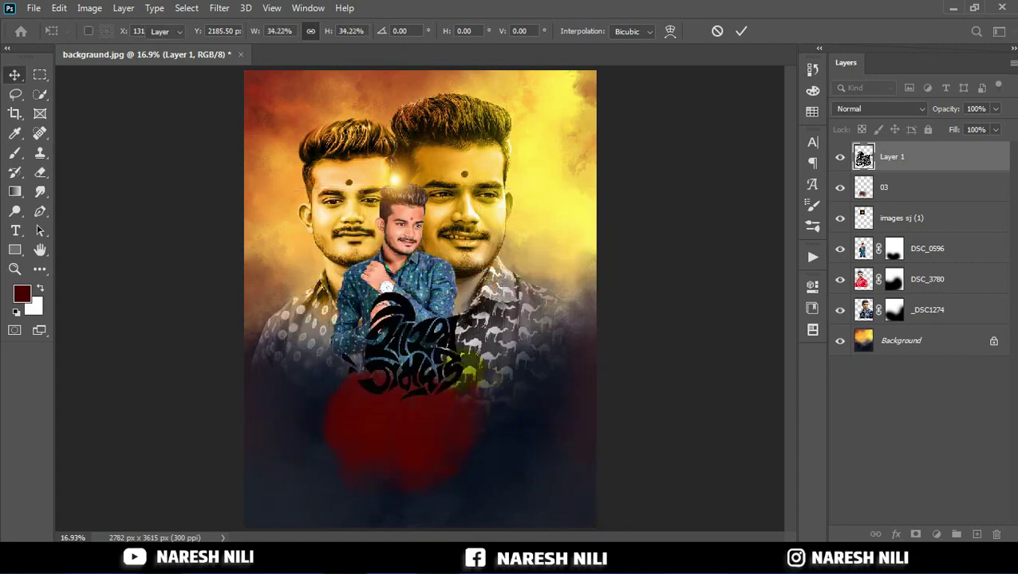
key("Return")
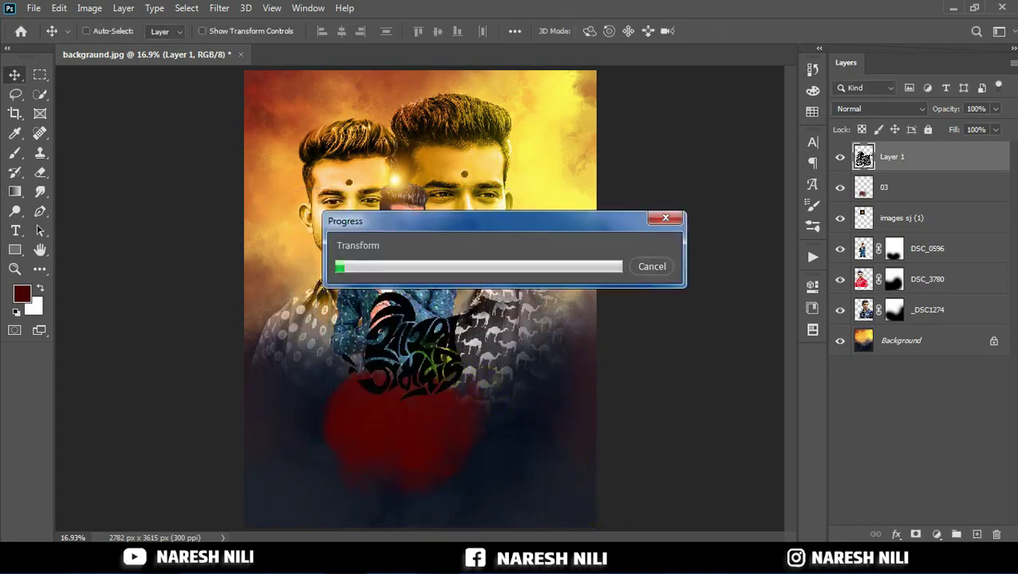
- Move the calligraphy onto the red blob, resize it and tilt it slightly
left_click(86, 30)
scroll(408, 335, "up", 3)
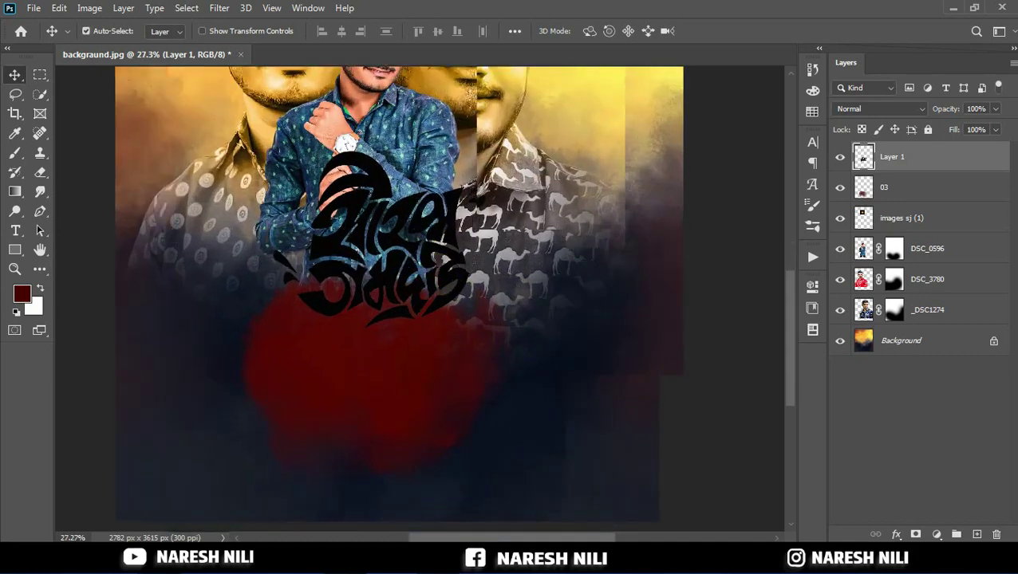
scroll(439, 224, "up", 1)
mouse_move(439, 215)
left_mouse_down()
mouse_move(431, 397)
mouse_move(416, 405)
left_mouse_up()
key("ctrl+t")
left_click_drag(472, 447, 457, 431)
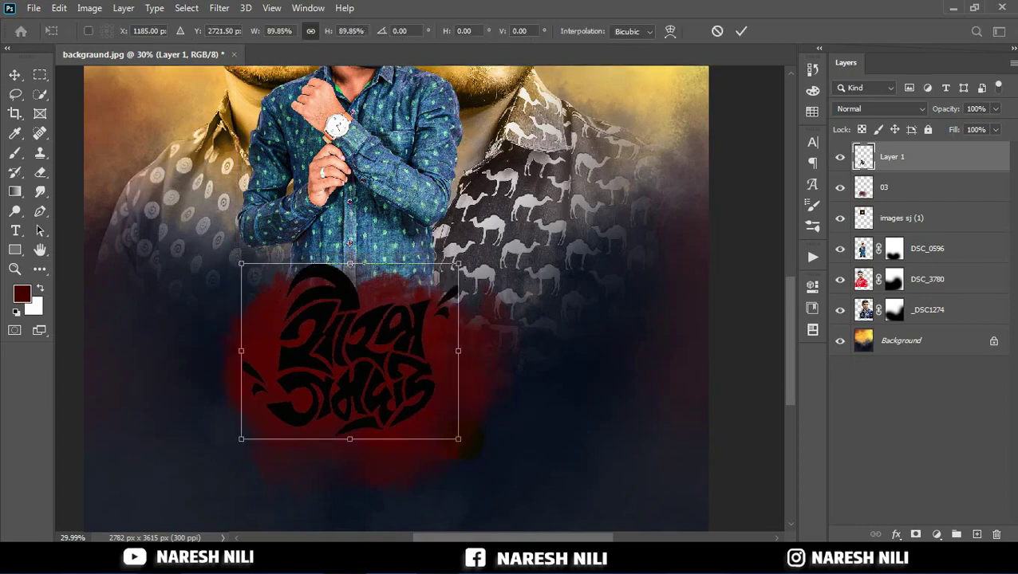
left_click_drag(524, 279, 516, 380)
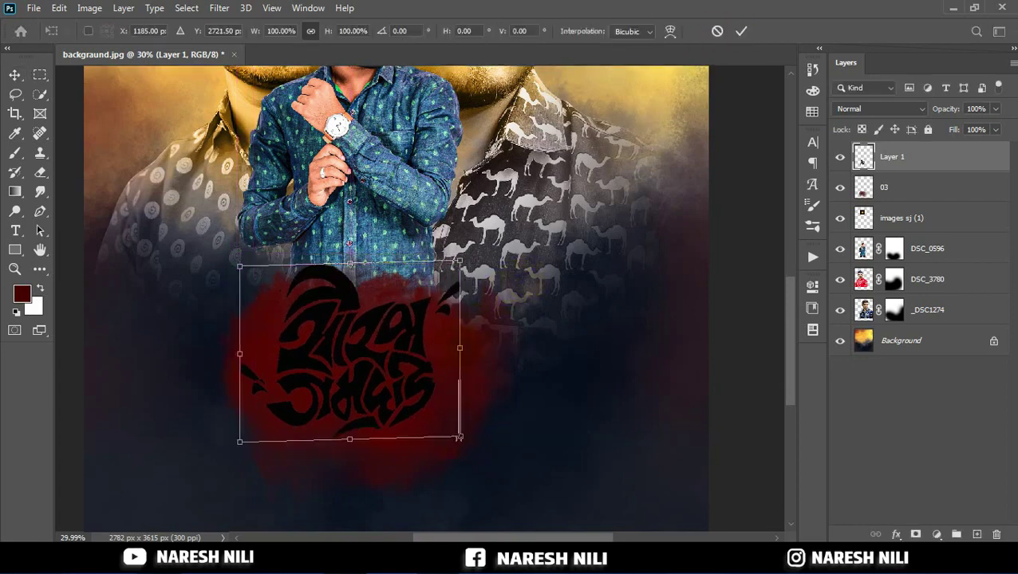
left_click(740, 31)
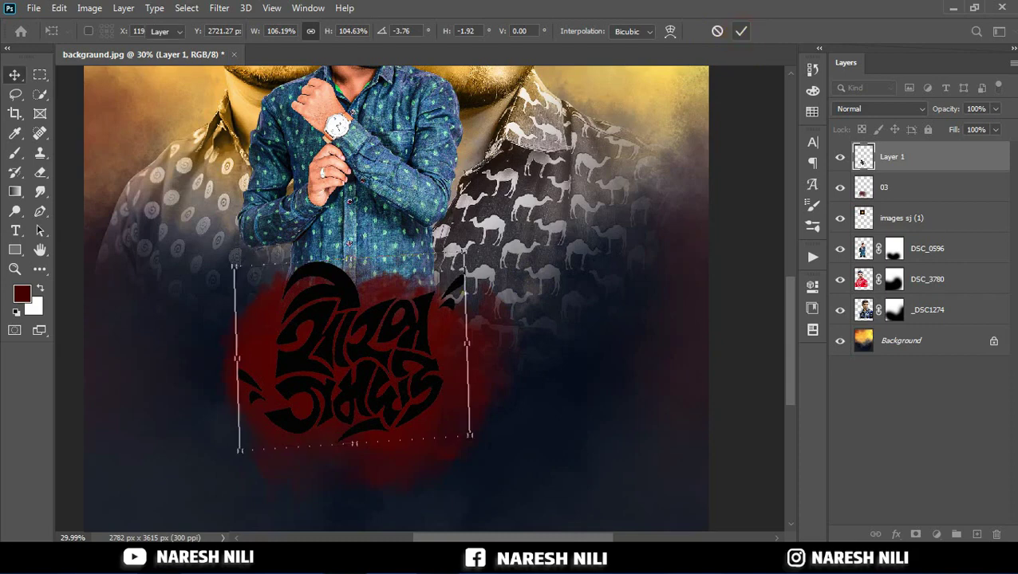
- Run the LONG_SHADOW 'long 85px 45°' action on the title, then drag in the gold foil texture
left_click(812, 256)
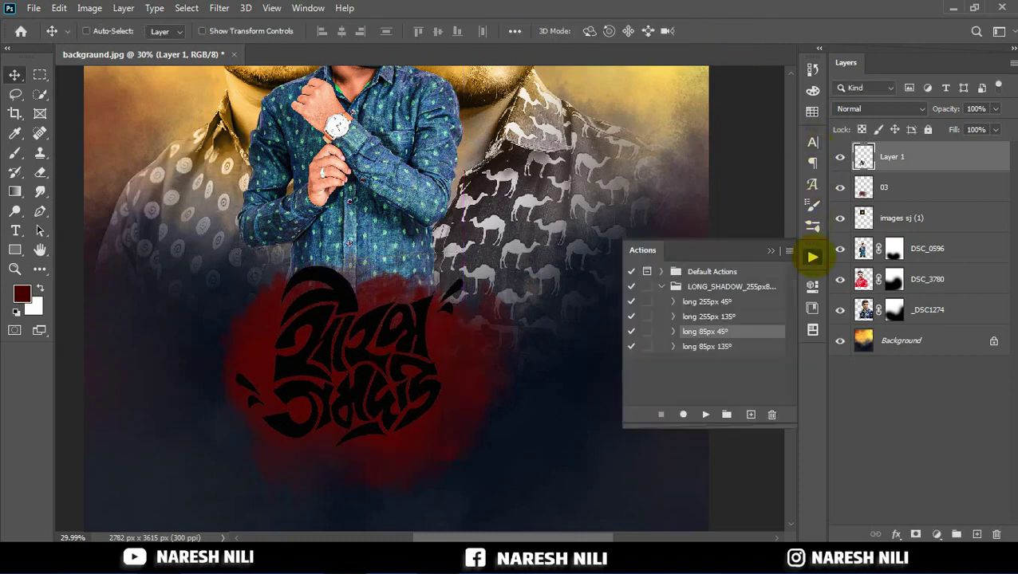
left_click(705, 414)
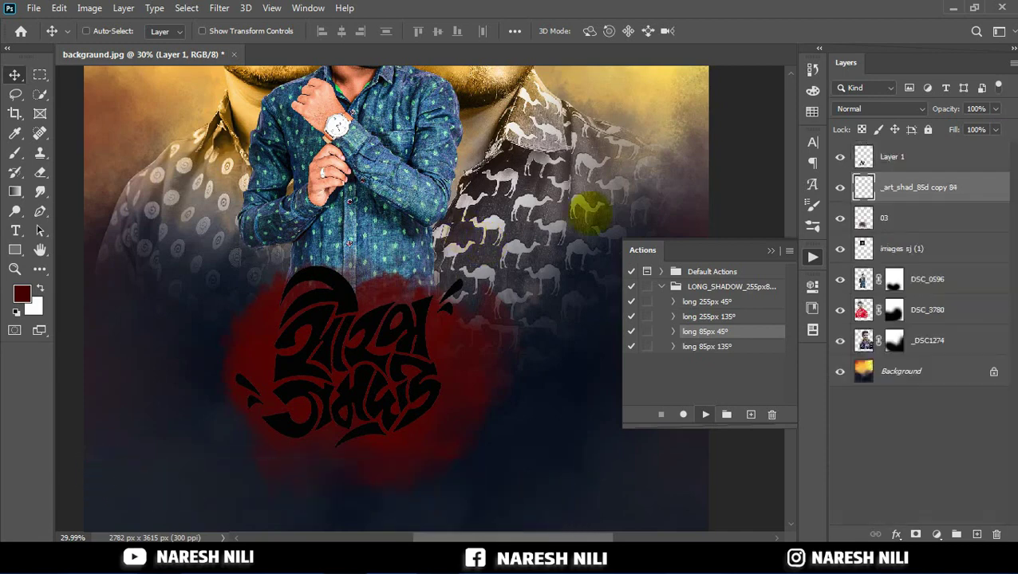
left_click(769, 251)
scroll(373, 481, "up", 1)
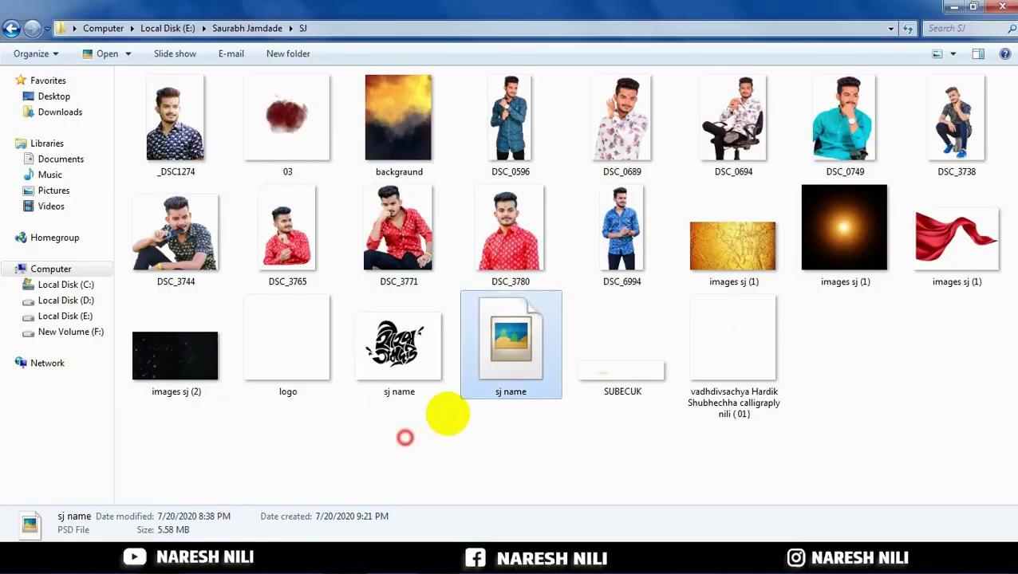
left_click_drag(733, 235, 347, 522)
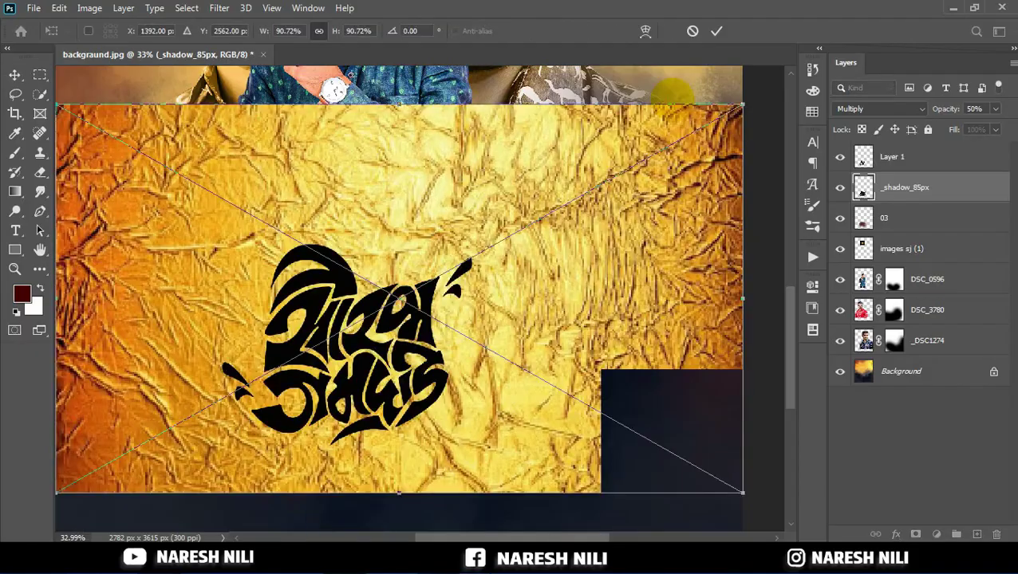
- Place the gold texture above Layer 1 and clip it to the calligraphy
key("Return")
left_click_drag(901, 188, 889, 157)
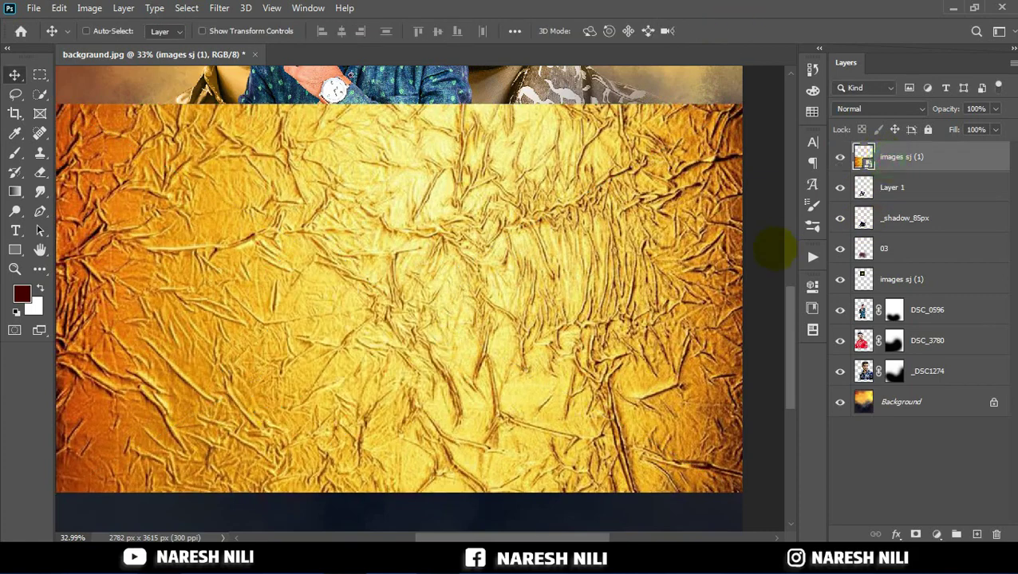
right_click(889, 157)
left_click(722, 287)
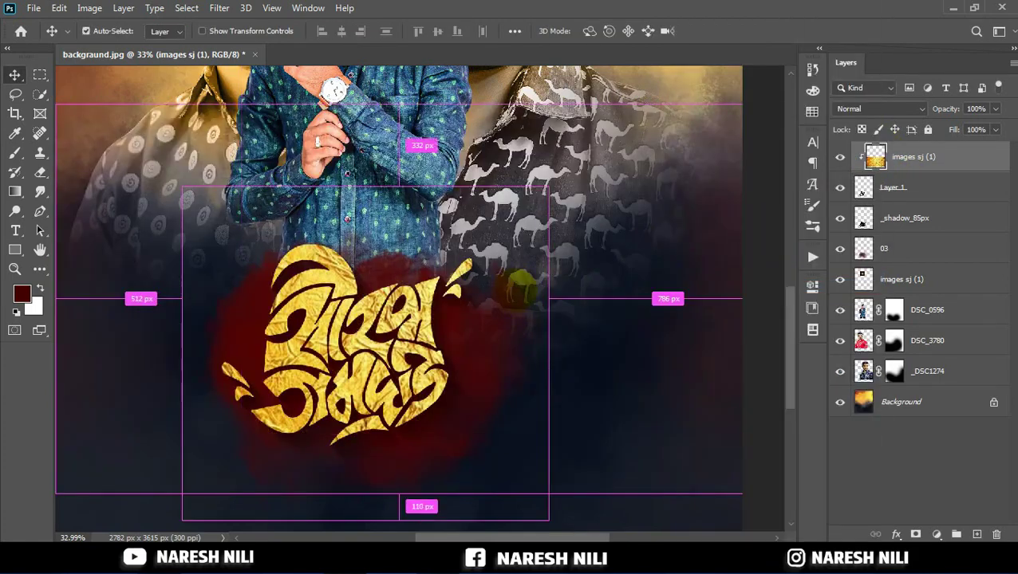
- Scale and warp the gold texture over the lettering, then group the title layers into Group 1
key("ctrl+t")
left_click_drag(741, 489, 647, 439)
left_click_drag(526, 370, 549, 390)
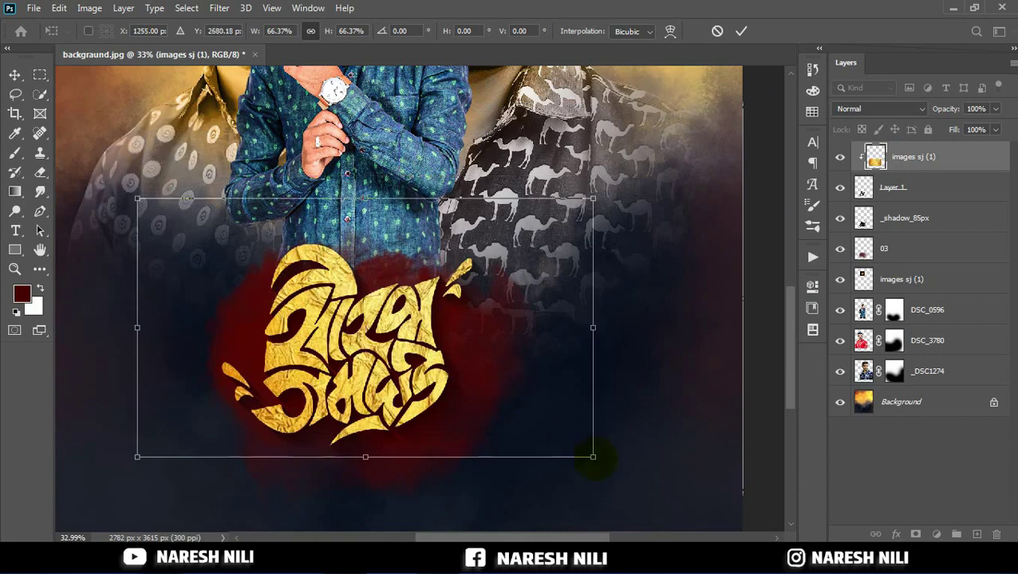
left_click(670, 30)
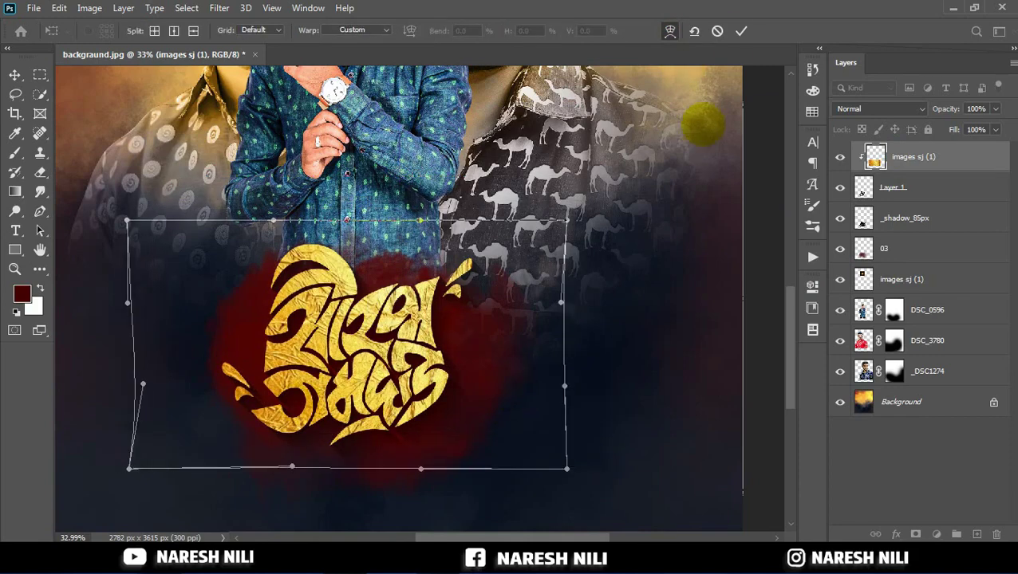
left_click(741, 30)
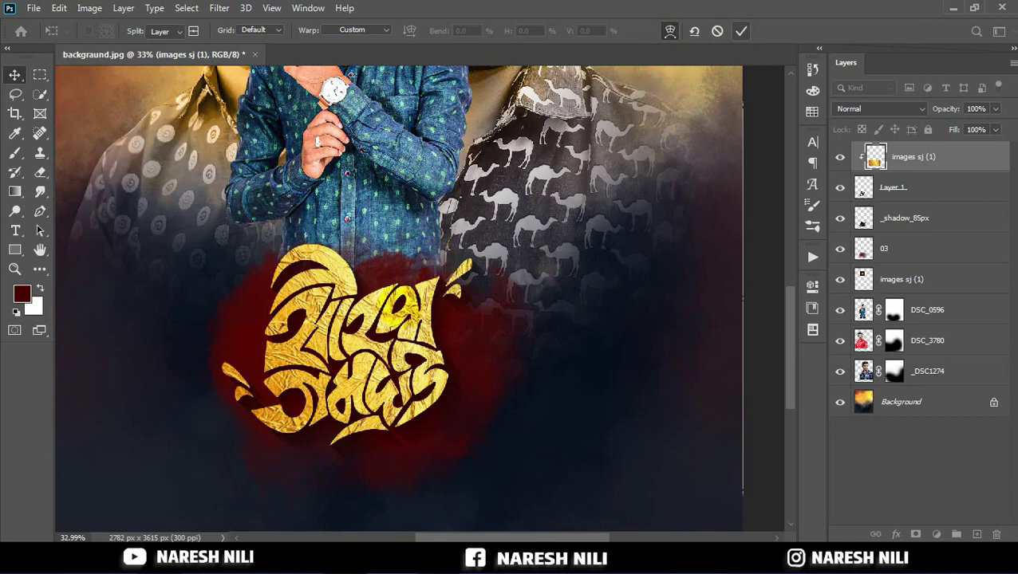
left_click(881, 248, "shift")
left_click(956, 534)
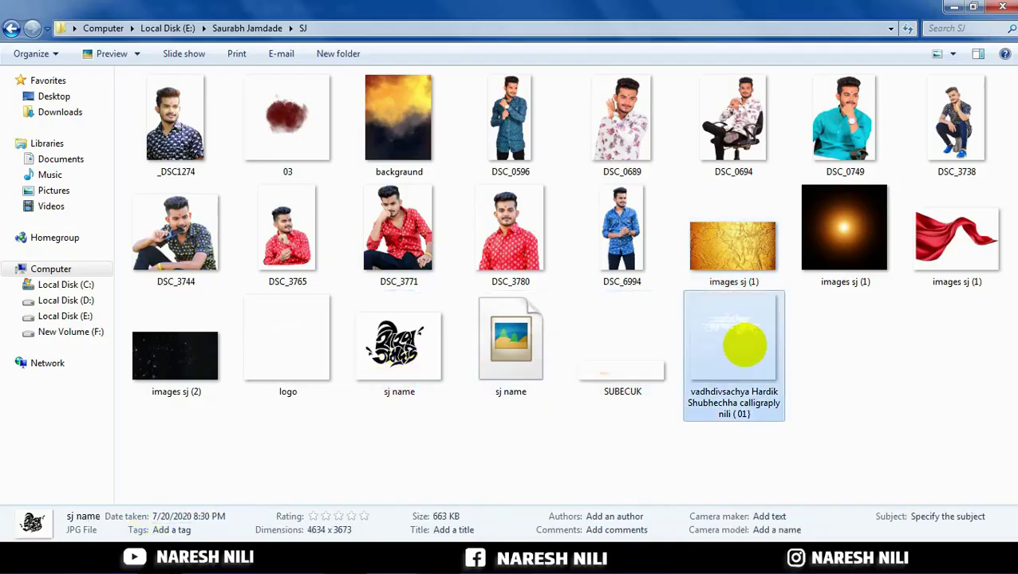
- Place the white greeting calligraphy file on the poster and rasterize its layer
mouse_move(745, 340)
left_mouse_down()
mouse_move(350, 541)
mouse_move(434, 229)
left_mouse_up()
key("Return")
right_click(901, 156)
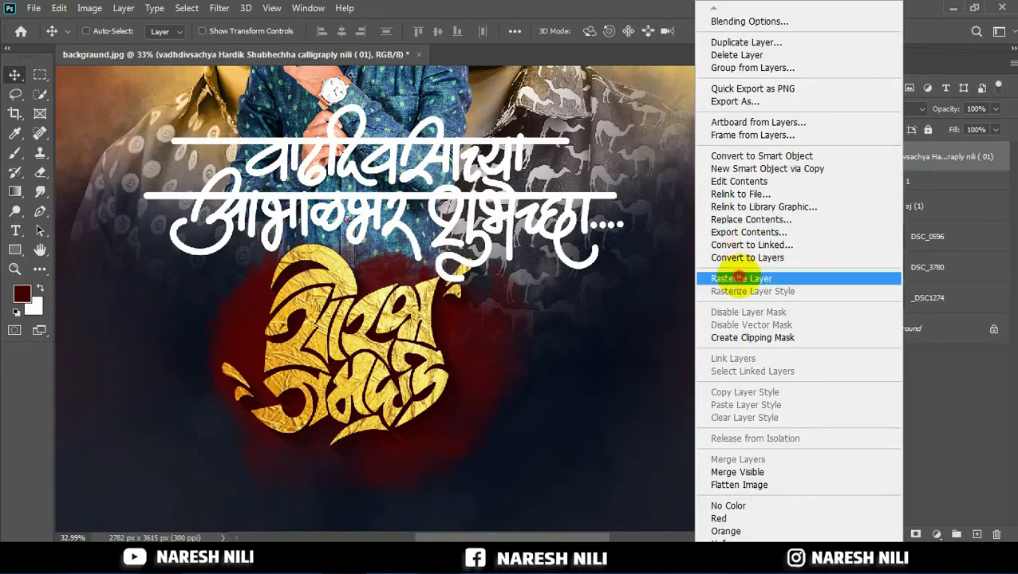
left_click(738, 277)
- Give the greeting calligraphy Bevel & Emboss and Drop Shadow layer styles
right_click(897, 156)
left_click(522, 187)
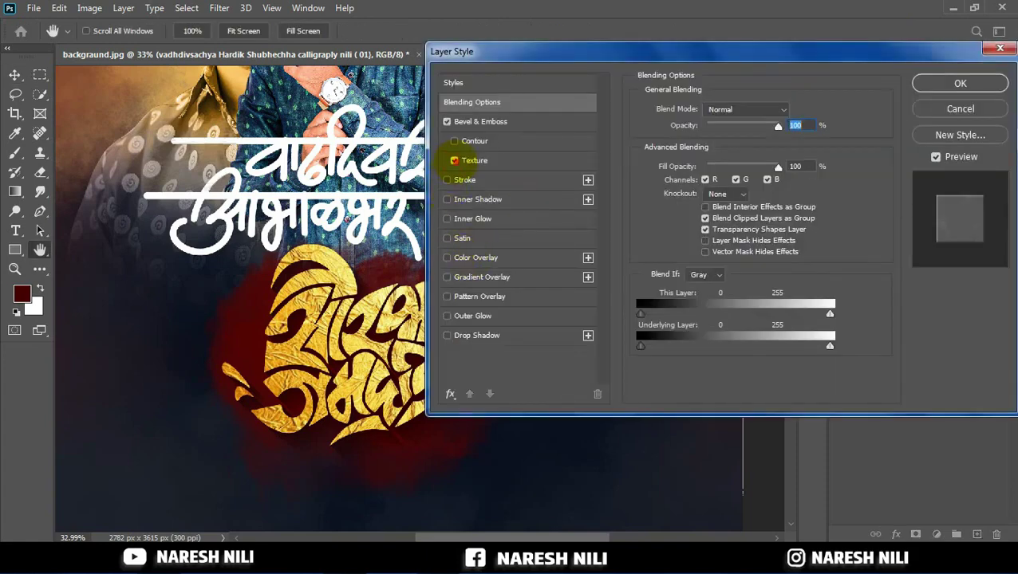
left_click(478, 121)
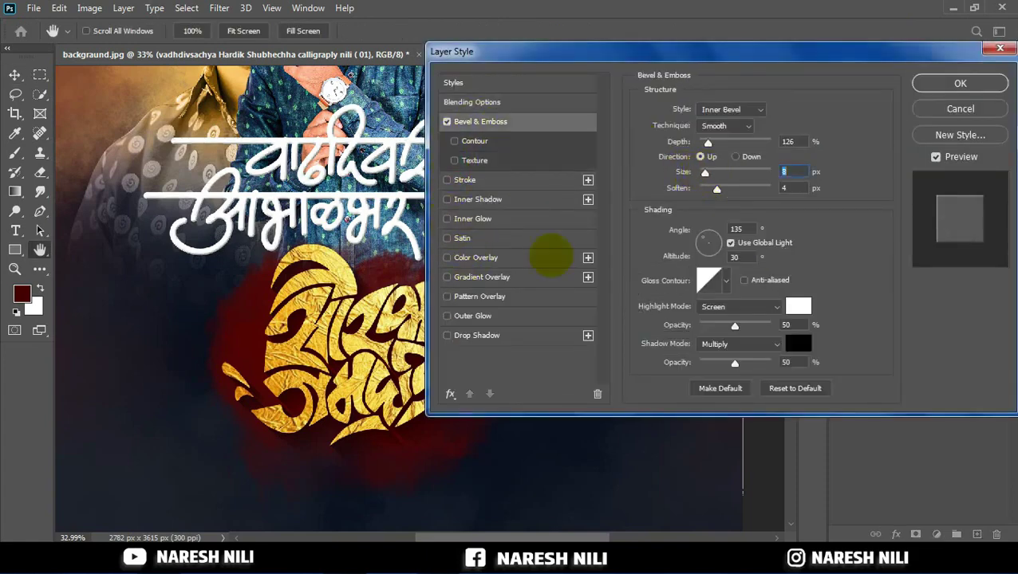
left_click(509, 336)
left_click(949, 84)
- Scale the greeting calligraphy down to about 36% of its size
key("ctrl+t")
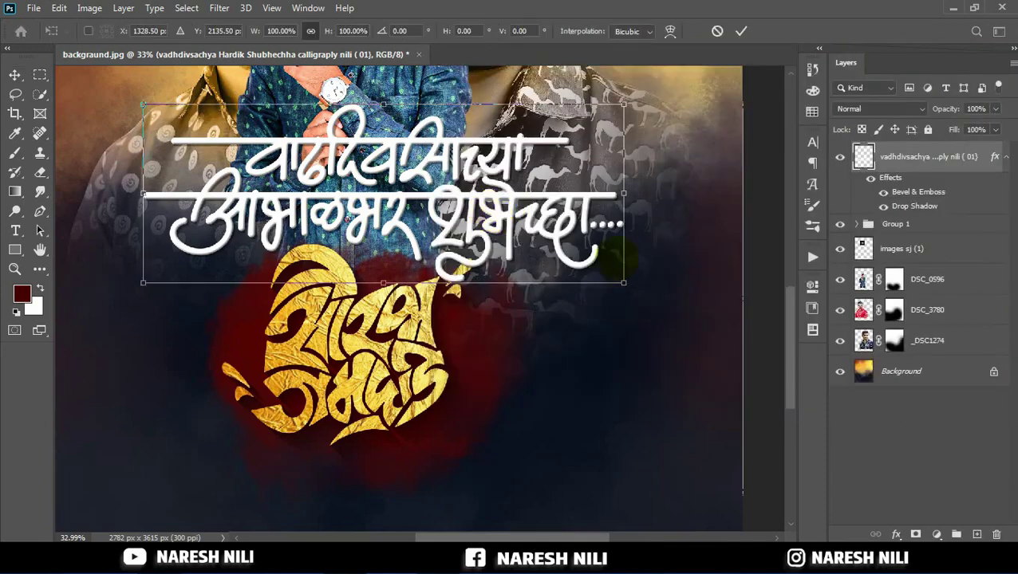
mouse_move(620, 257)
left_mouse_down()
mouse_move(471, 219)
mouse_move(487, 474)
mouse_move(469, 464)
left_mouse_up()
key("Return")
- Confirm the greeting text's final size and fit the whole poster on screen
key("ctrl+t")
left_click(741, 31)
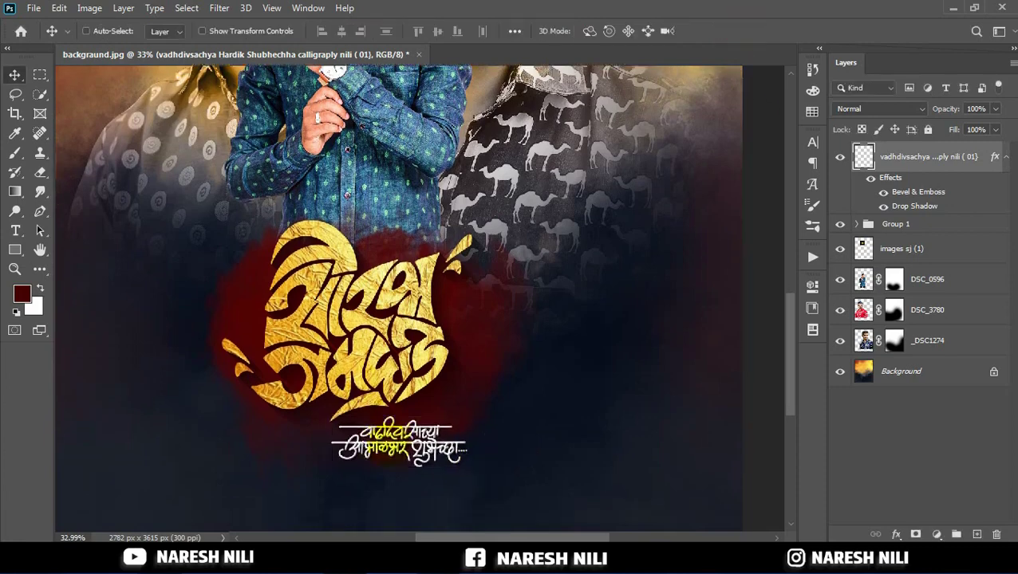
scroll(399, 319, "down", 2)
left_click_drag(399, 406, 416, 388)
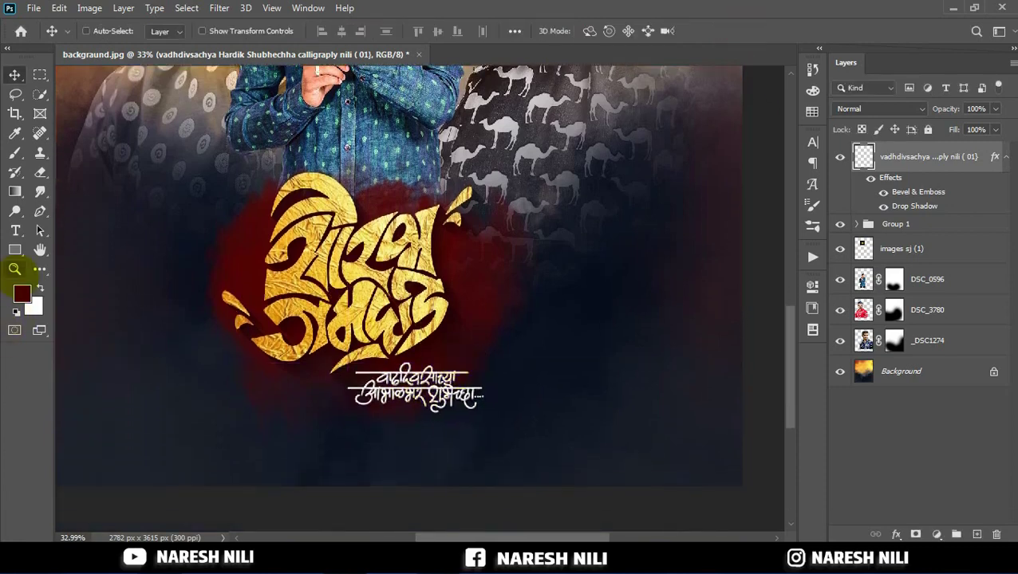
left_click(14, 268)
left_click(437, 31)
left_click(15, 74)
- Move the calligraphy text layer into Group 1 in the Layers panel
left_click(856, 224)
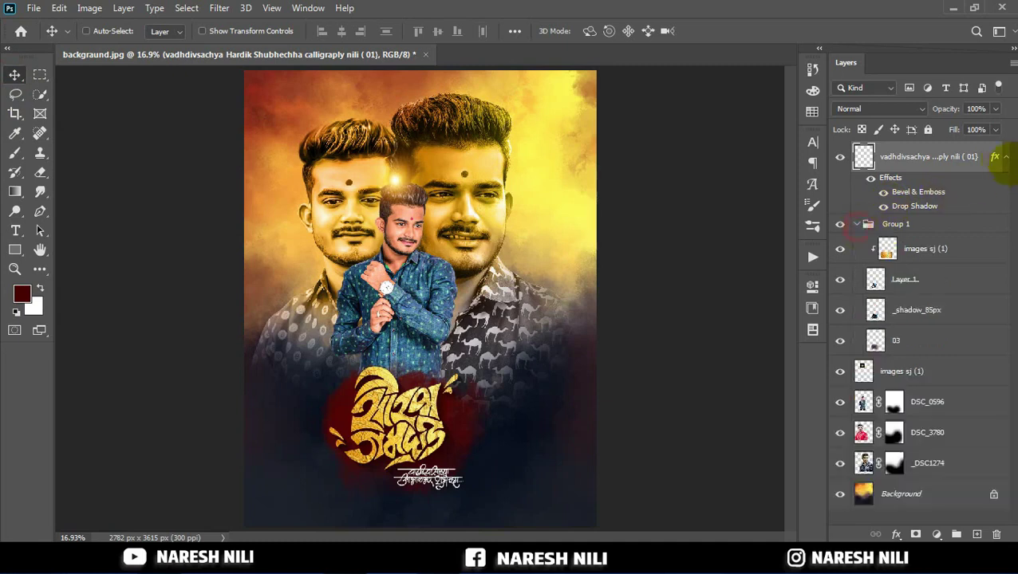
left_click(1004, 156)
left_click_drag(929, 156, 925, 285)
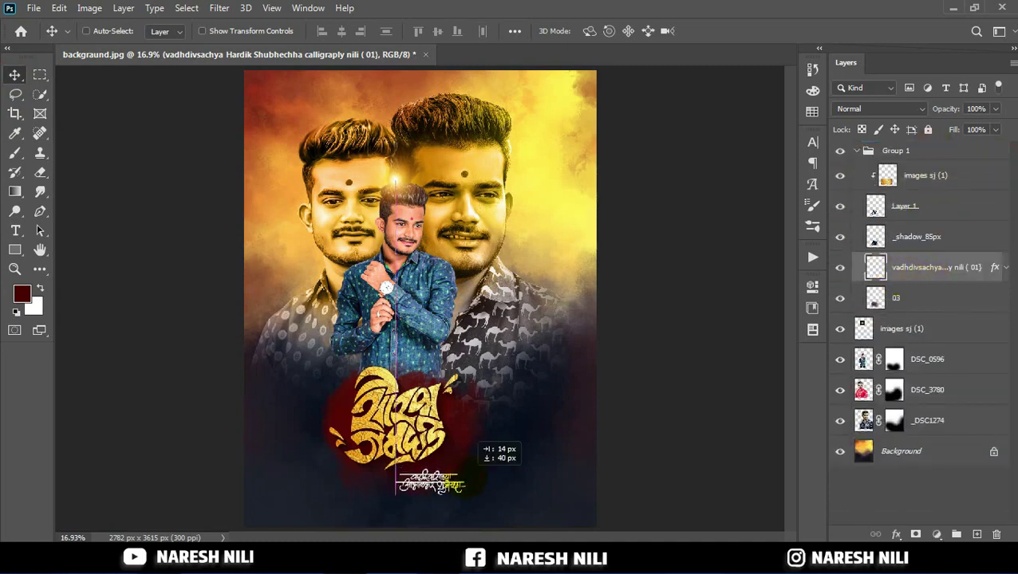
left_click(856, 151)
- Enlarge the whole Group 1 calligraphy block slightly with Free Transform
left_click(840, 151)
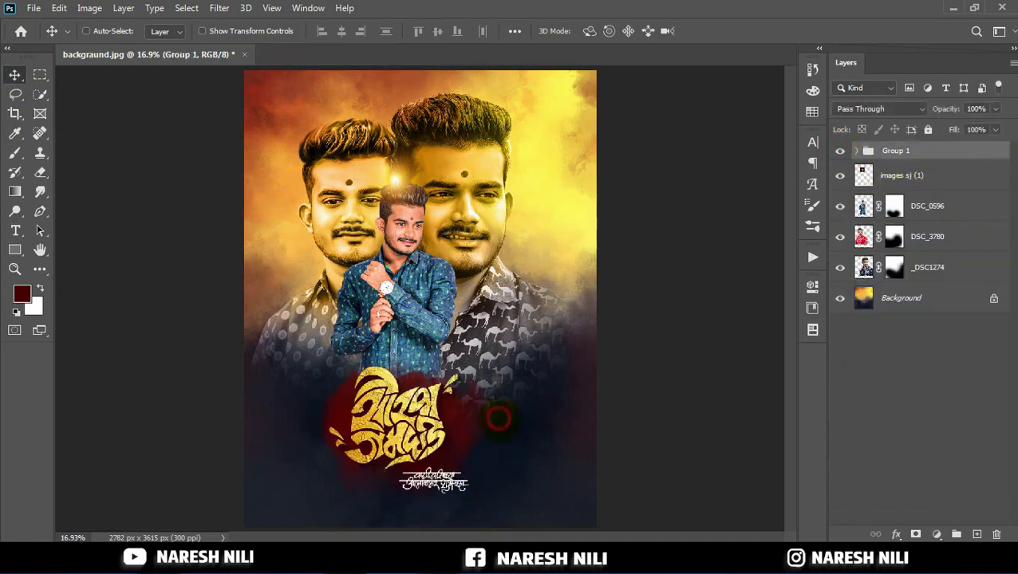
key("ctrl+t")
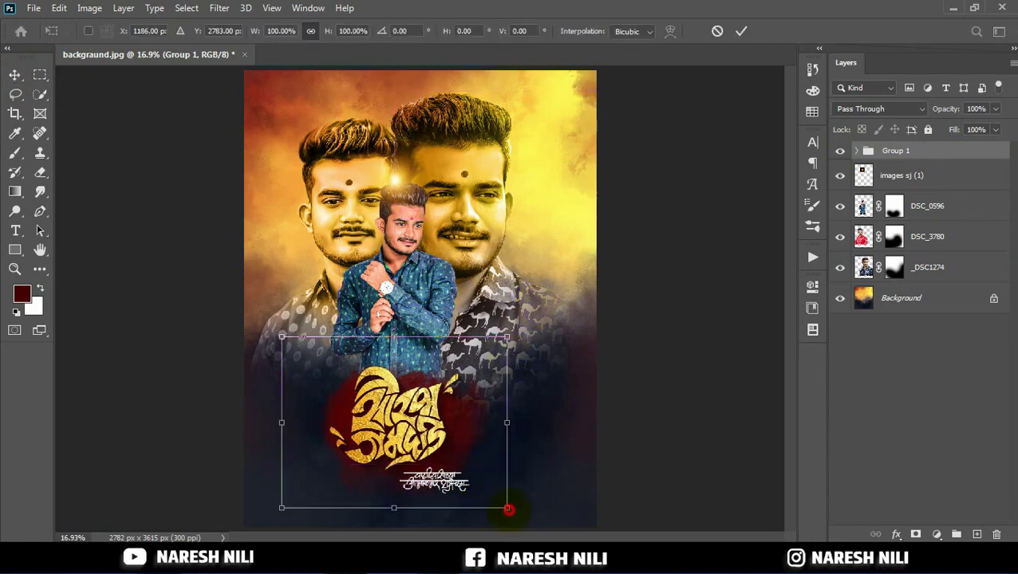
left_click_drag(594, 504, 605, 511)
key("Return")
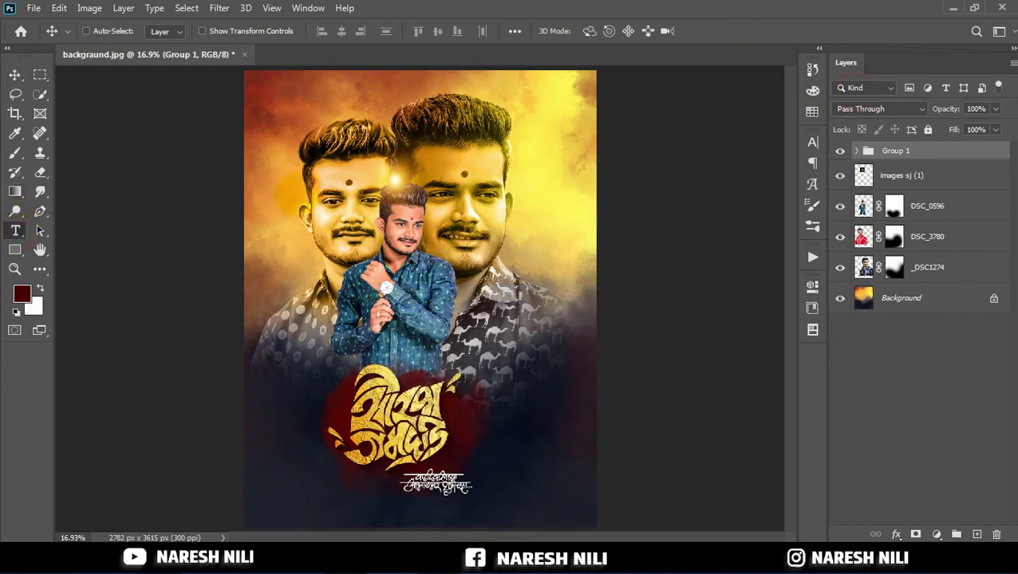
- Type the date '२७ जुलै' in white and place it at the poster's top-left
key("t")
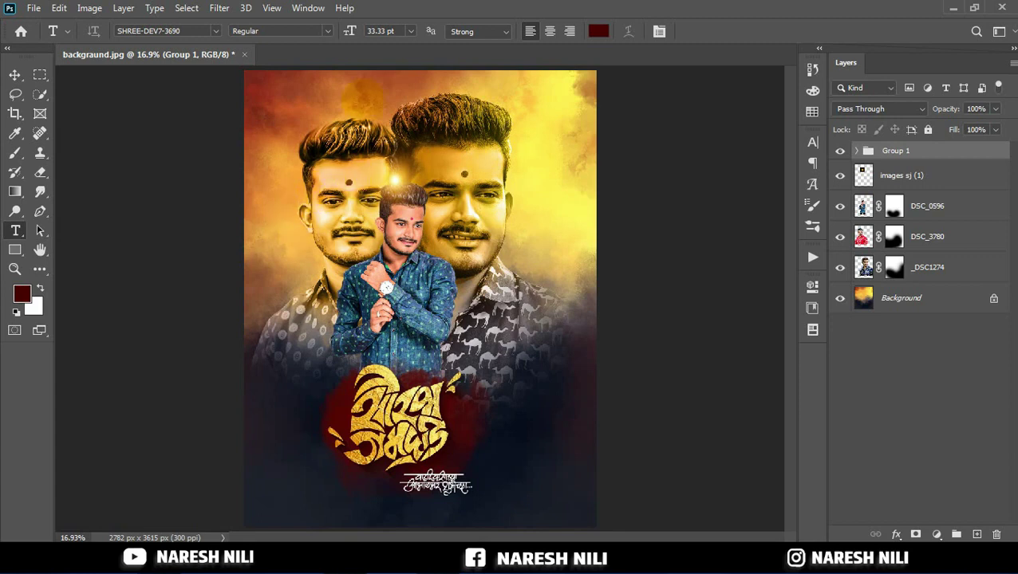
left_click(350, 206)
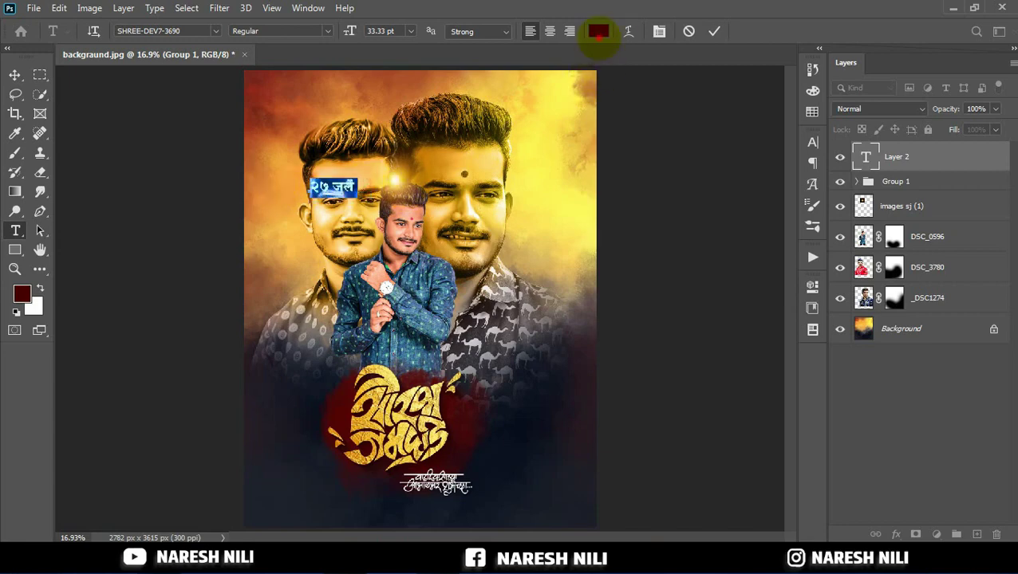
left_click(598, 30)
left_click(316, 105)
left_click(654, 98)
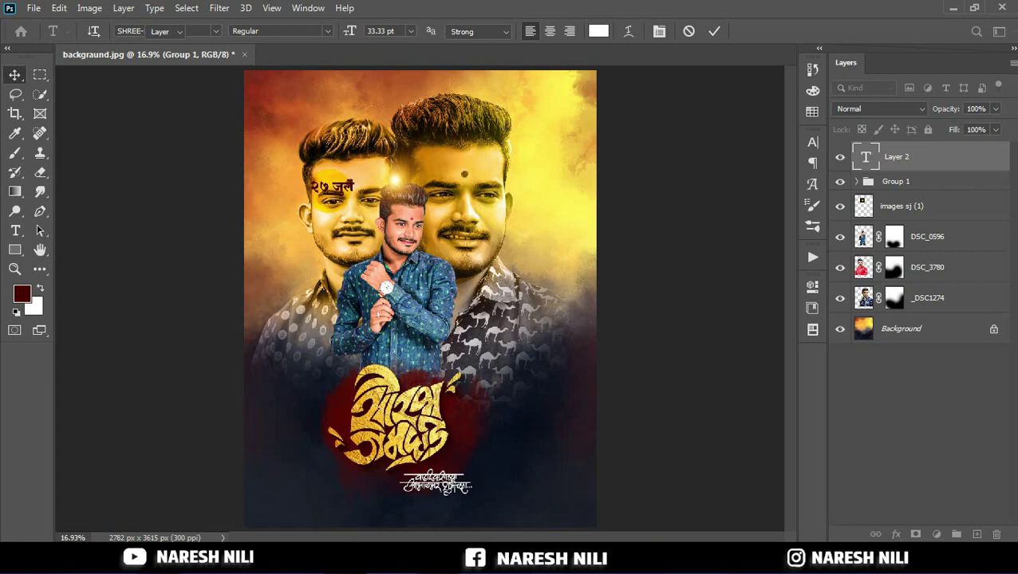
left_click(14, 74)
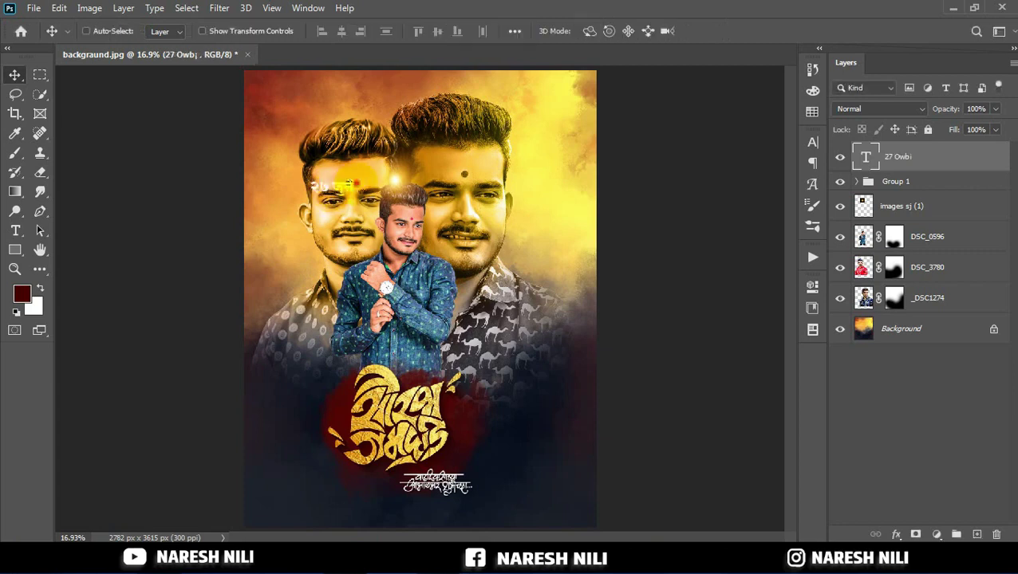
left_click_drag(344, 184, 298, 102)
left_click(16, 269)
- Nudge the date text slightly left and add a new empty layer above it
left_click(279, 104)
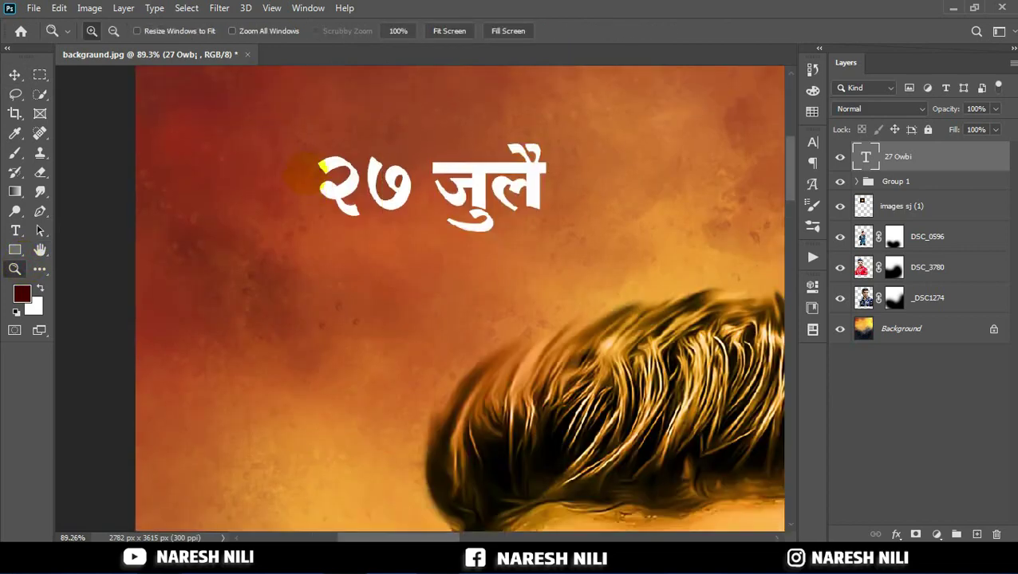
key("v")
key("shift+Left")
key("shift+Left")
key("shift+Left")
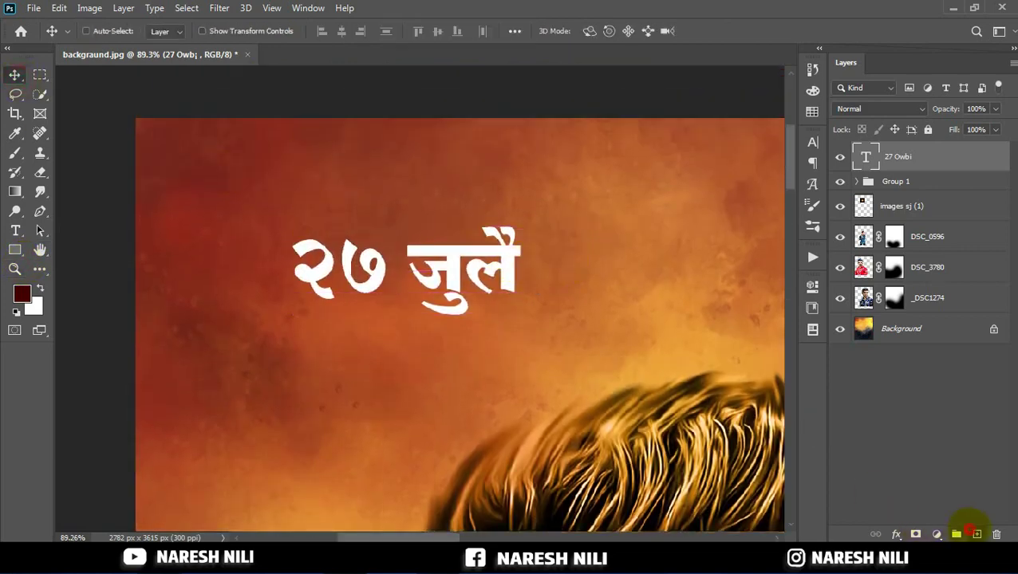
left_click(974, 533)
- Switch to the elliptical marquee and set the foreground colour to bright yellow
right_click(39, 74)
left_click(96, 89)
left_click(22, 295)
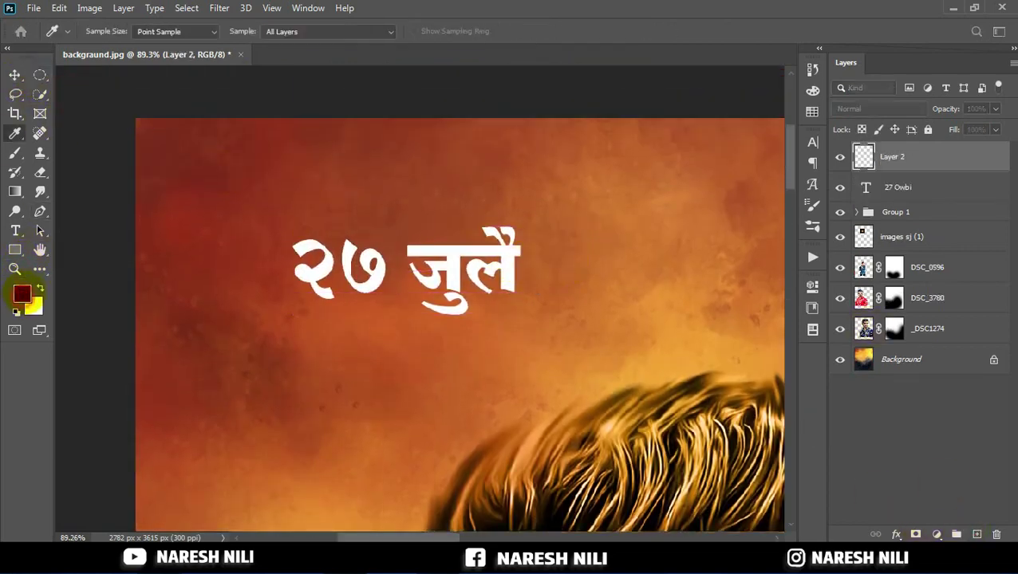
left_click_drag(519, 263, 519, 256)
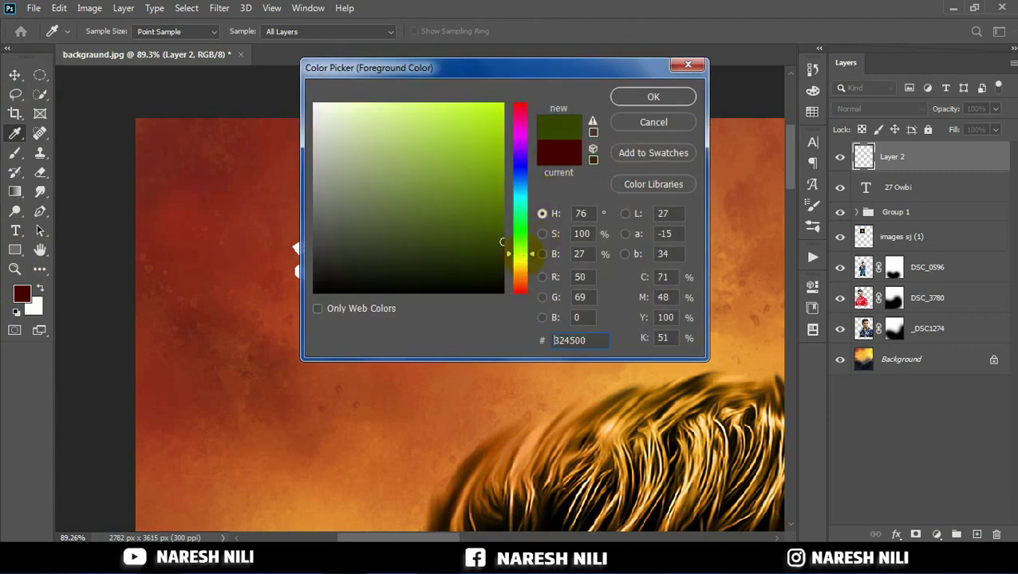
left_click(483, 144)
left_click(653, 96)
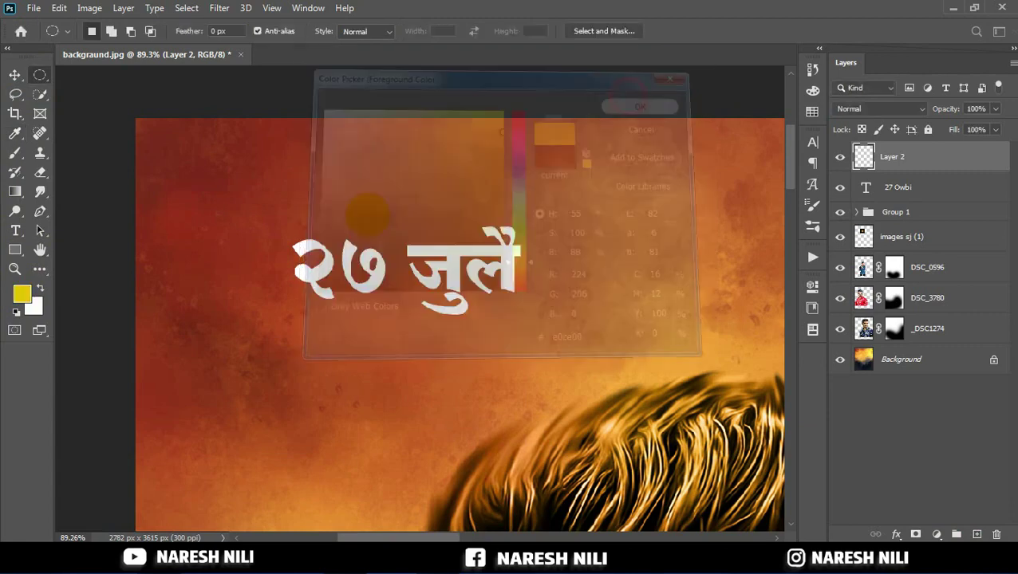
- Fill a small circle above the date's first digit with orange-yellow
left_click_drag(315, 193, 352, 231)
right_click(394, 199)
left_click(422, 376)
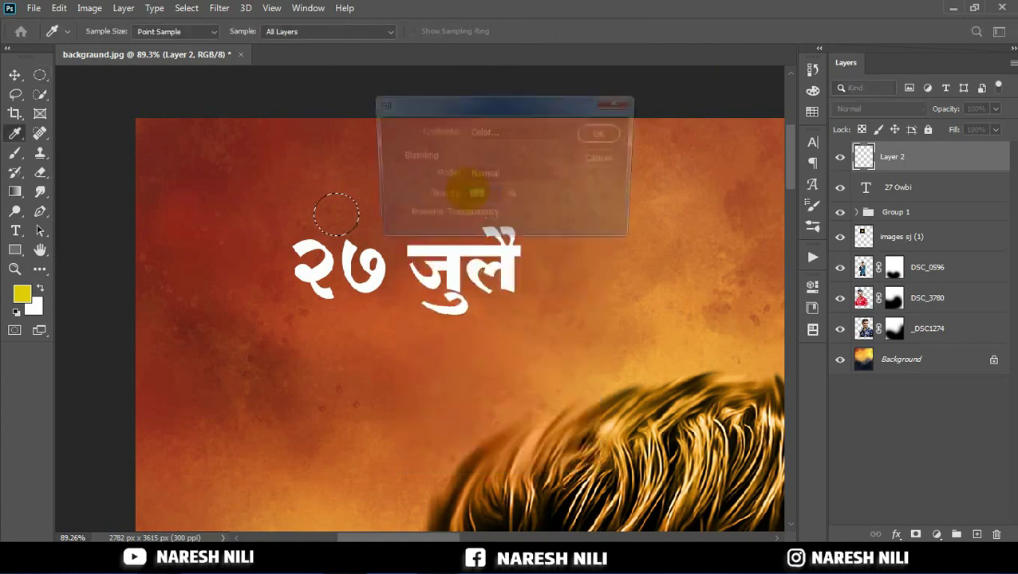
left_click(517, 131)
left_click(480, 220)
left_click(516, 131)
left_click(488, 169)
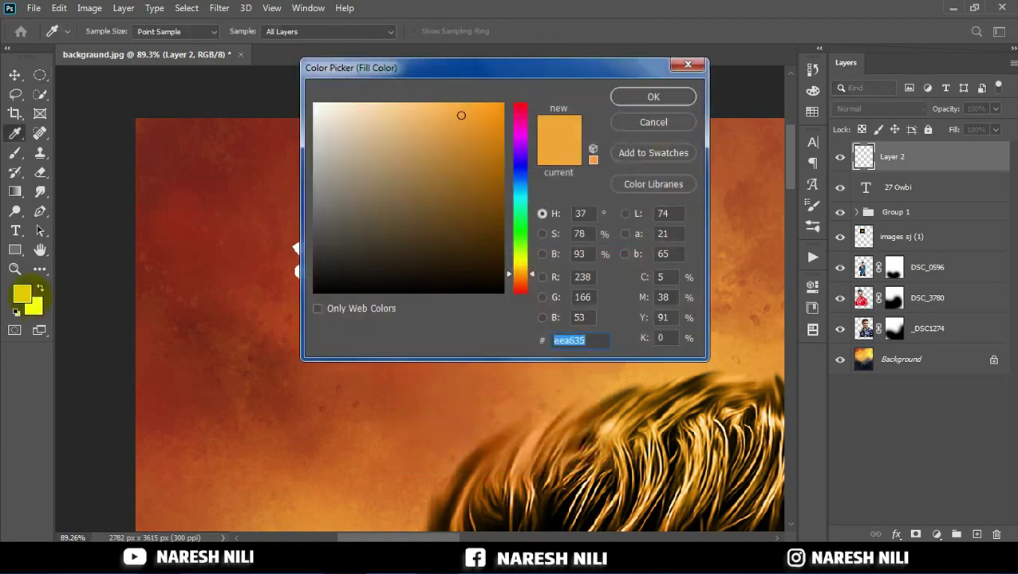
left_click(519, 263)
left_click(500, 133)
left_click_drag(523, 257, 523, 271)
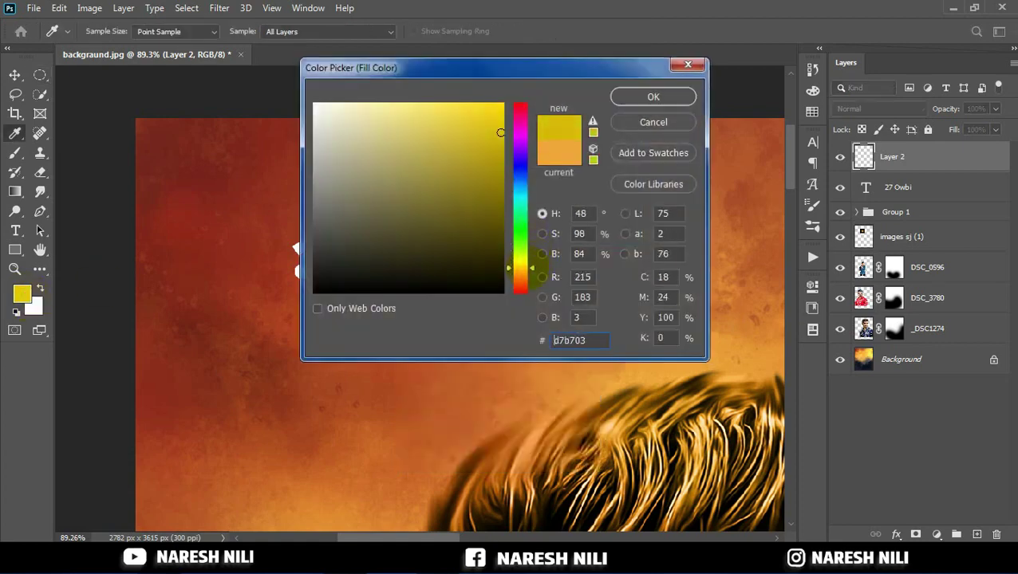
left_click(651, 97)
left_click(602, 133)
key("ctrl+d")
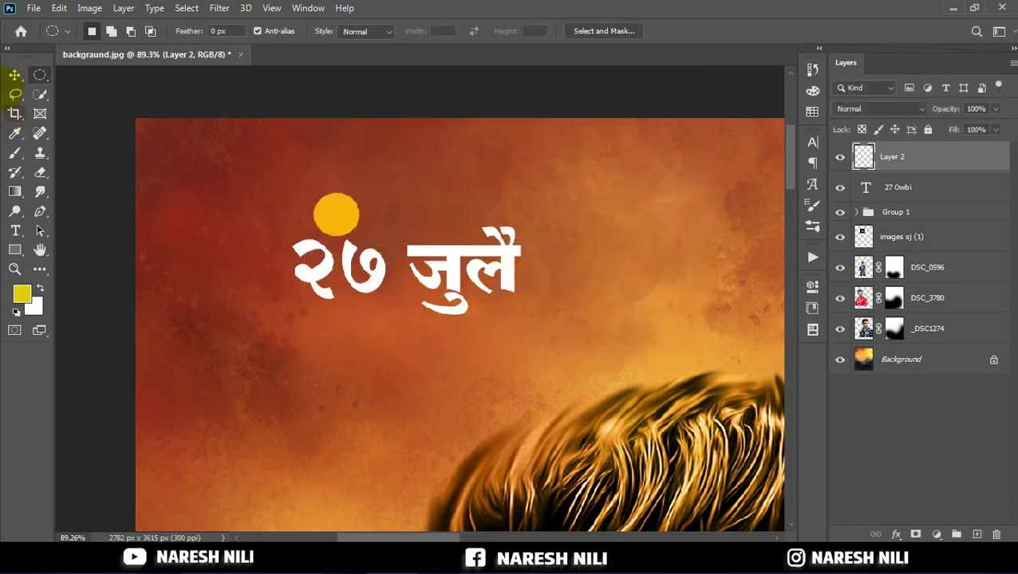
- Fill a tall thin rectangular strip through the circle with the same colour
right_click(40, 75)
left_click(102, 72)
left_click_drag(338, 126, 341, 283)
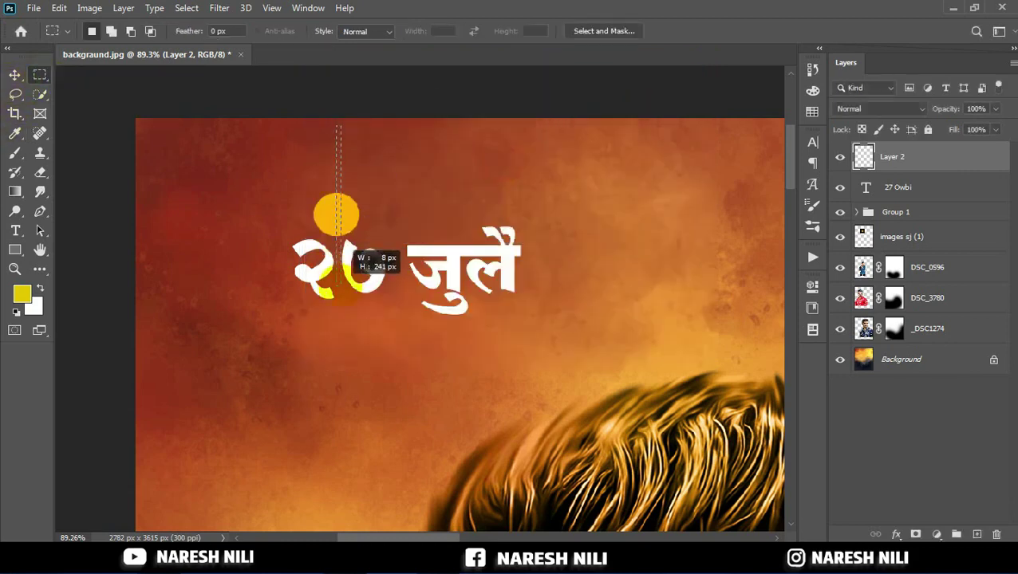
right_click(348, 271)
left_click(319, 113)
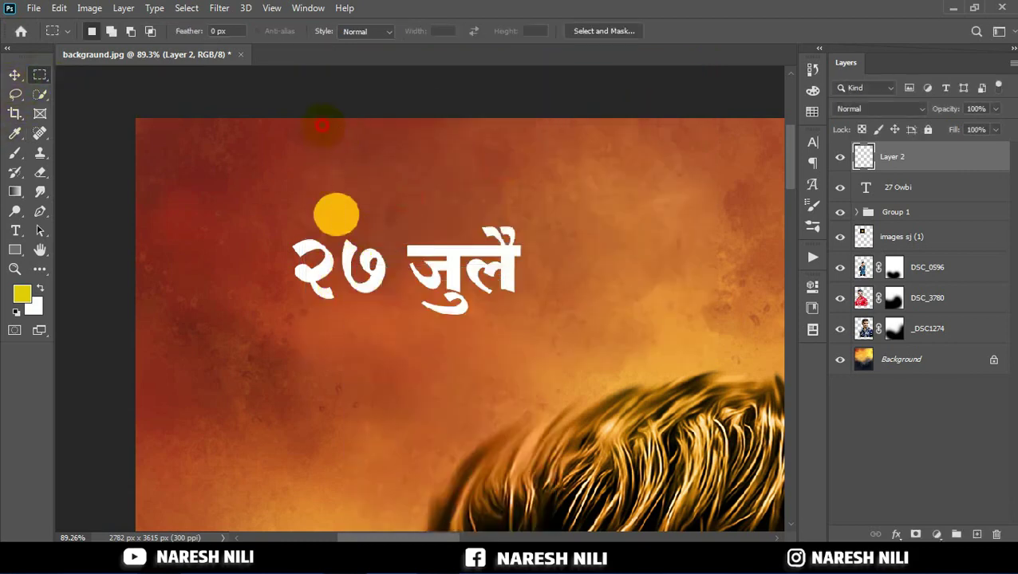
scroll(323, 118, "up", 1)
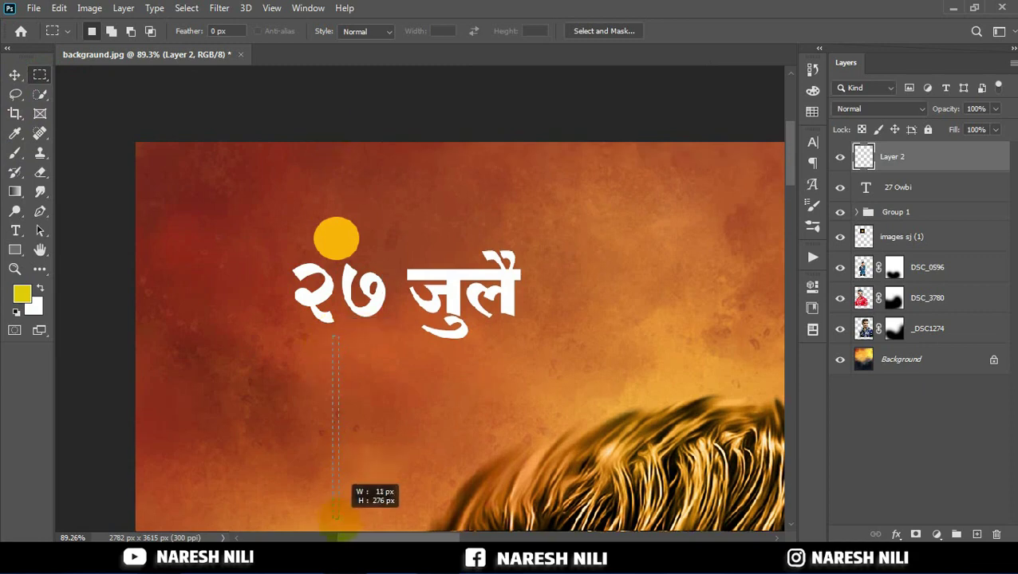
right_click(386, 383)
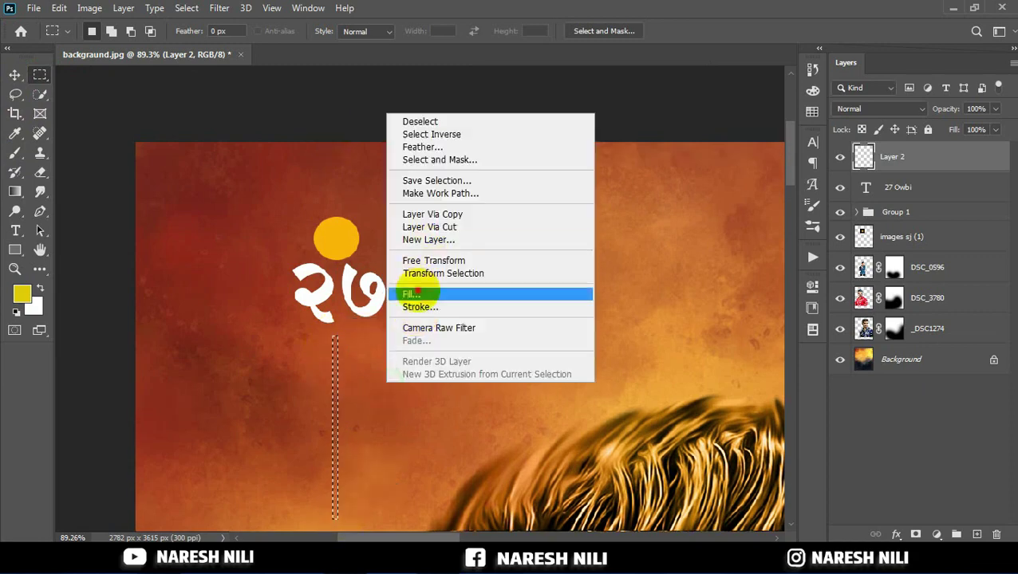
left_click(430, 293)
left_click(605, 129)
key("ctrl+d")
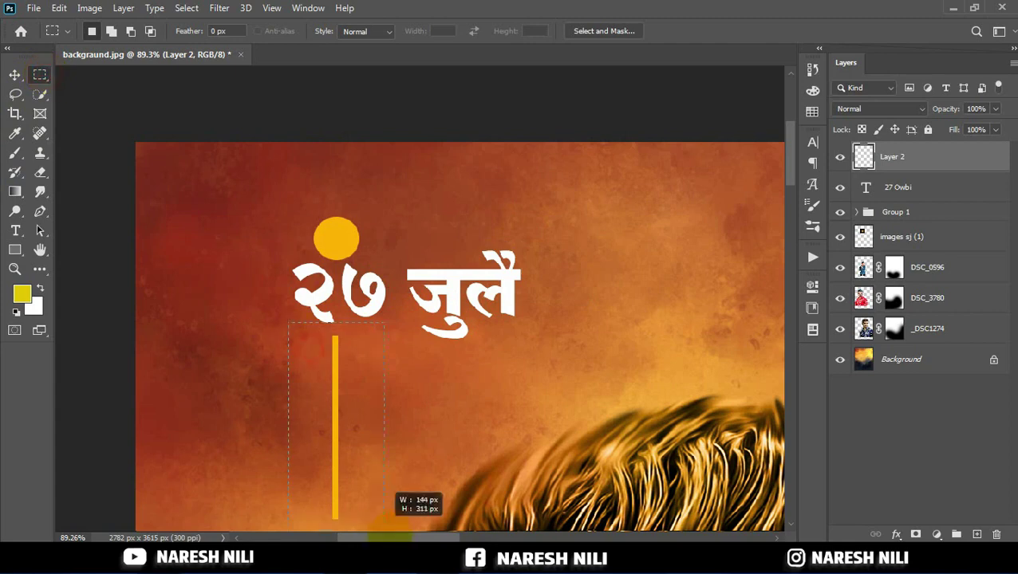
- Raise the bar above the circle and duplicate the dot over the second word
left_click_drag(385, 526, 389, 533)
left_click(14, 75)
left_click_drag(335, 359, 337, 159)
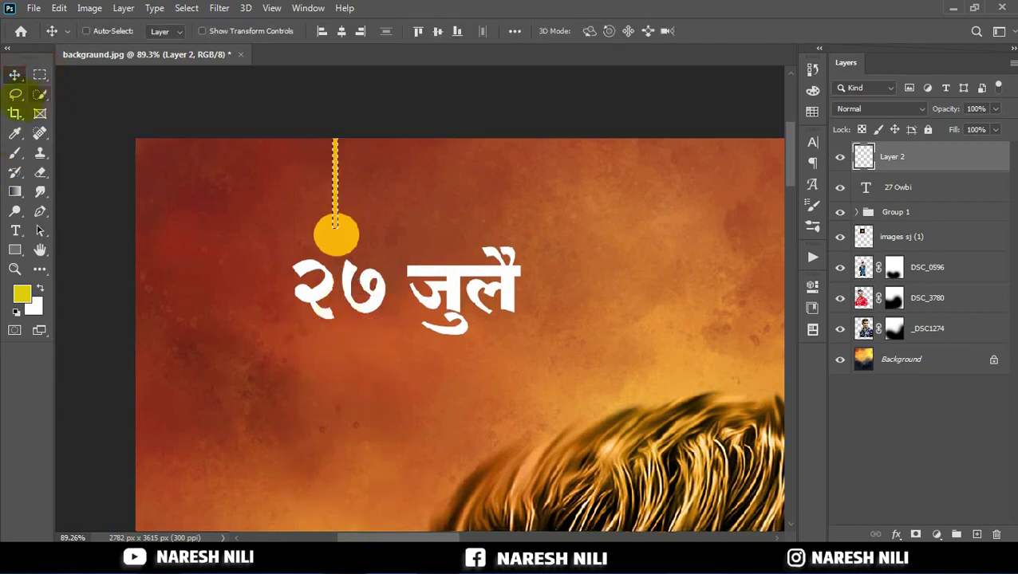
key("ctrl+d")
left_click_drag(335, 233, 488, 244)
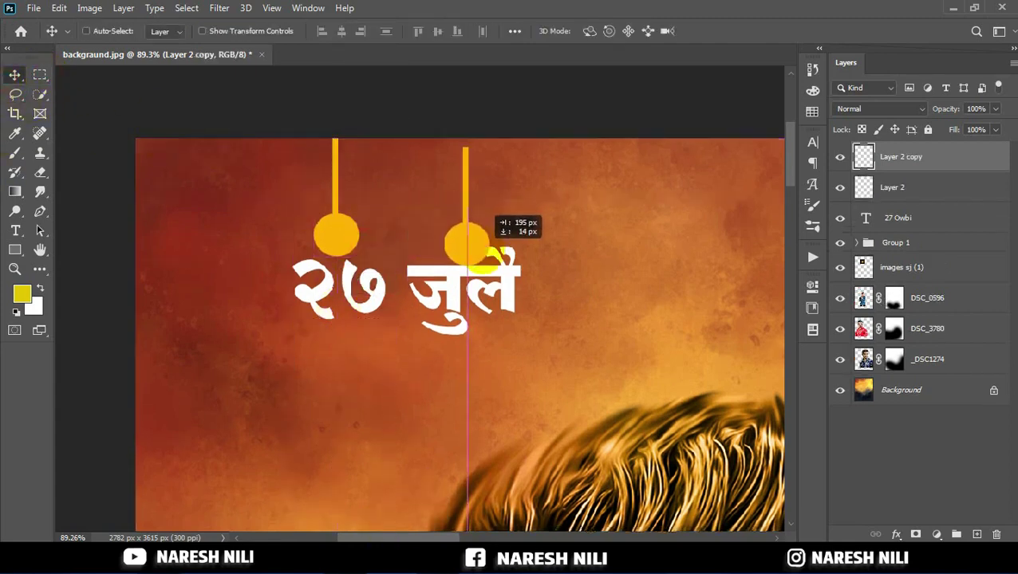
- Move the date text layer to the top and level the two hanging dots
left_click_drag(897, 218, 898, 151)
left_click_drag(494, 249, 481, 256)
left_click(892, 218)
mouse_move(336, 236)
left_mouse_down()
mouse_move(336, 255)
mouse_move(339, 241)
left_mouse_up()
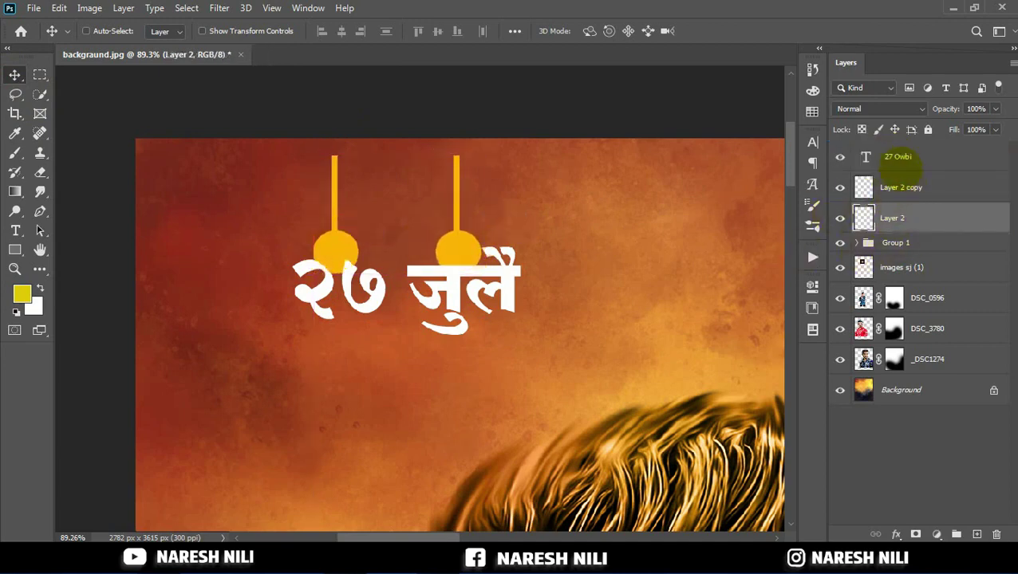
- Group the date text and hanging dots into a group named det
left_click(897, 157, "shift")
left_click(956, 534)
type("det")
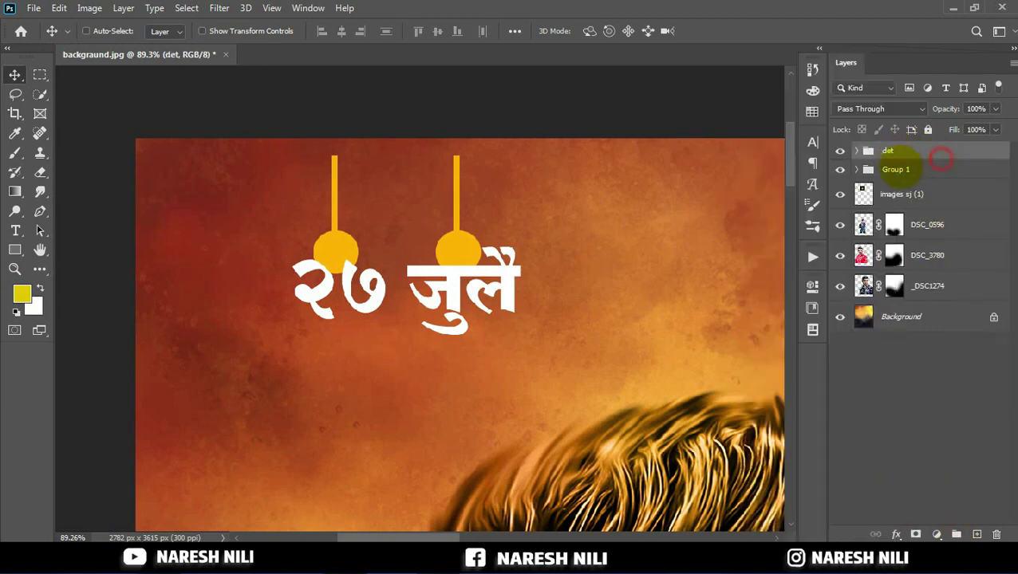
double_click(896, 170)
type("name")
left_click(867, 151)
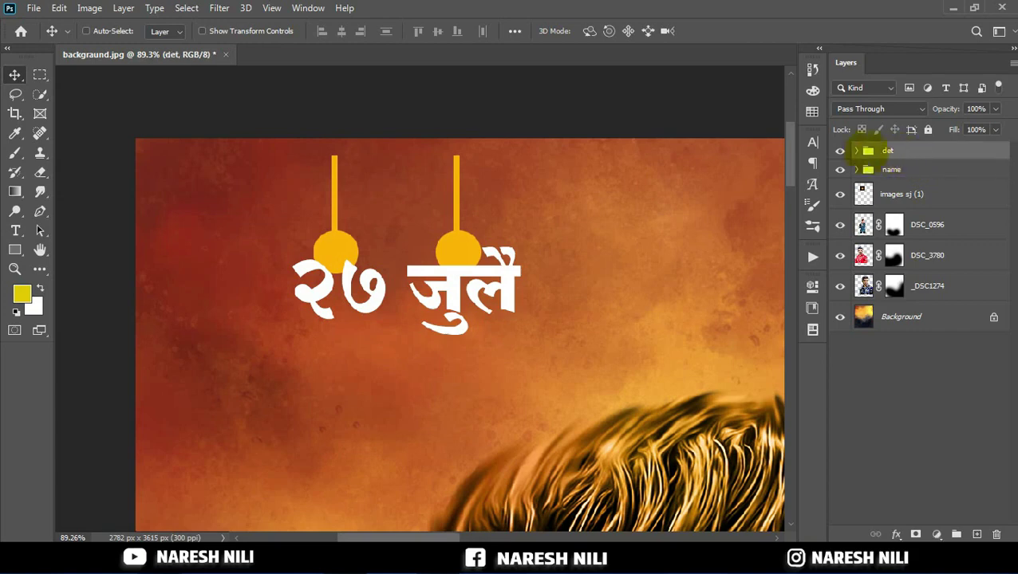
- Give the date text a Drop Shadow at 39% opacity
right_click(910, 176)
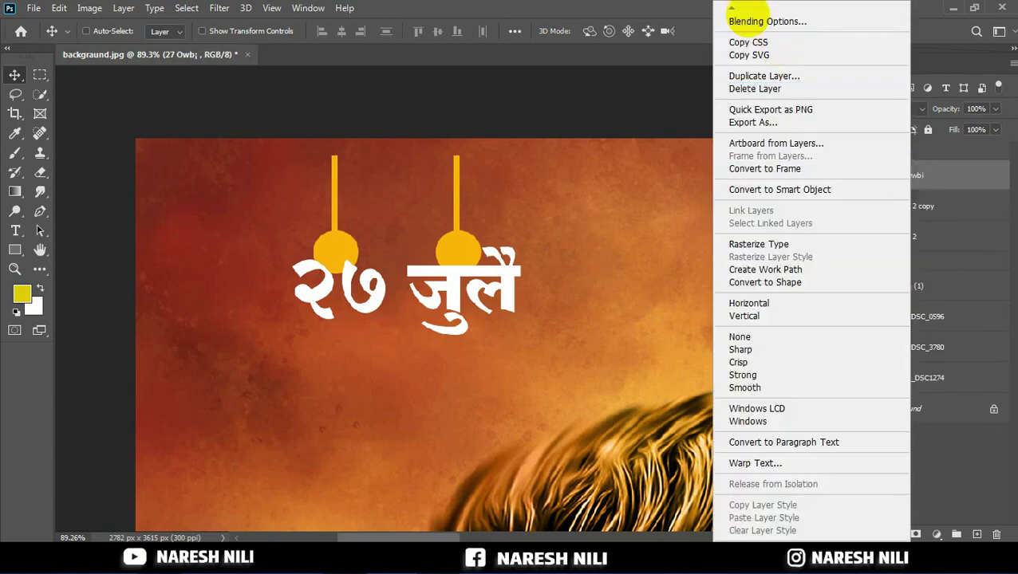
left_click(770, 21)
left_click(477, 335)
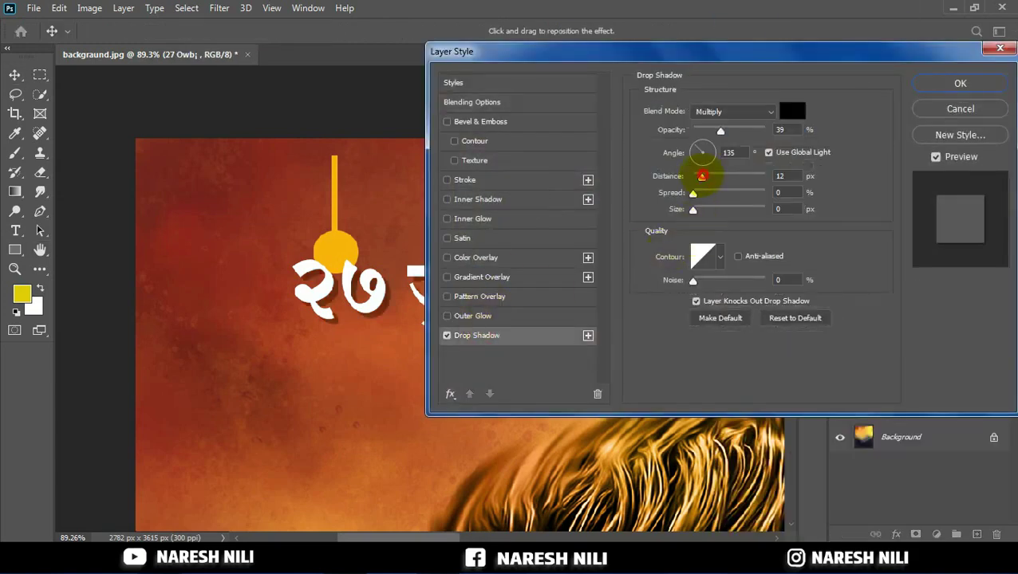
left_click_drag(702, 177, 698, 177)
left_click(720, 130)
type("7")
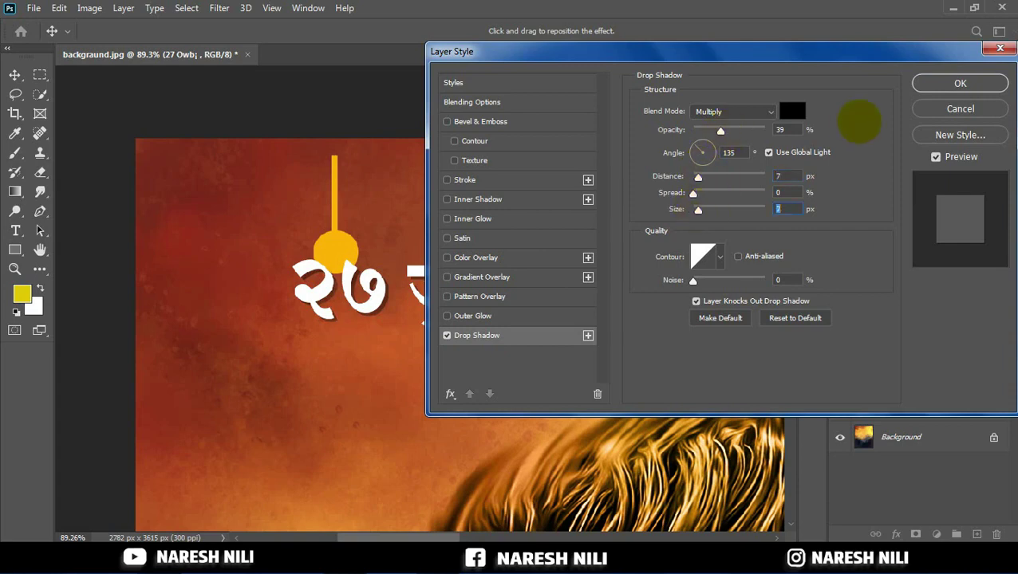
left_click(960, 83)
- Tilt the det group upward on the right and enlarge it
left_click(857, 150)
key("ctrl+t")
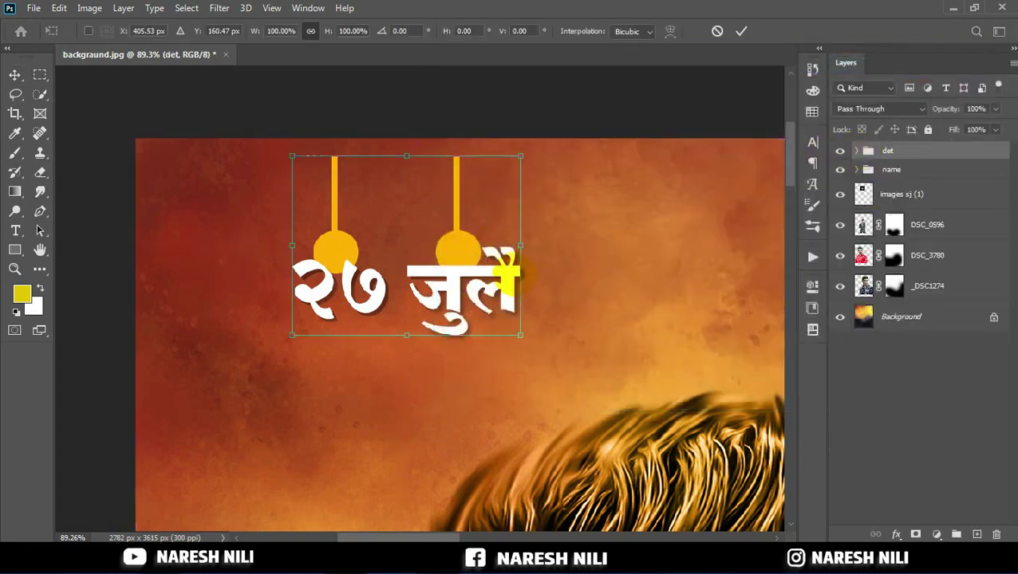
left_click_drag(520, 246, 520, 227)
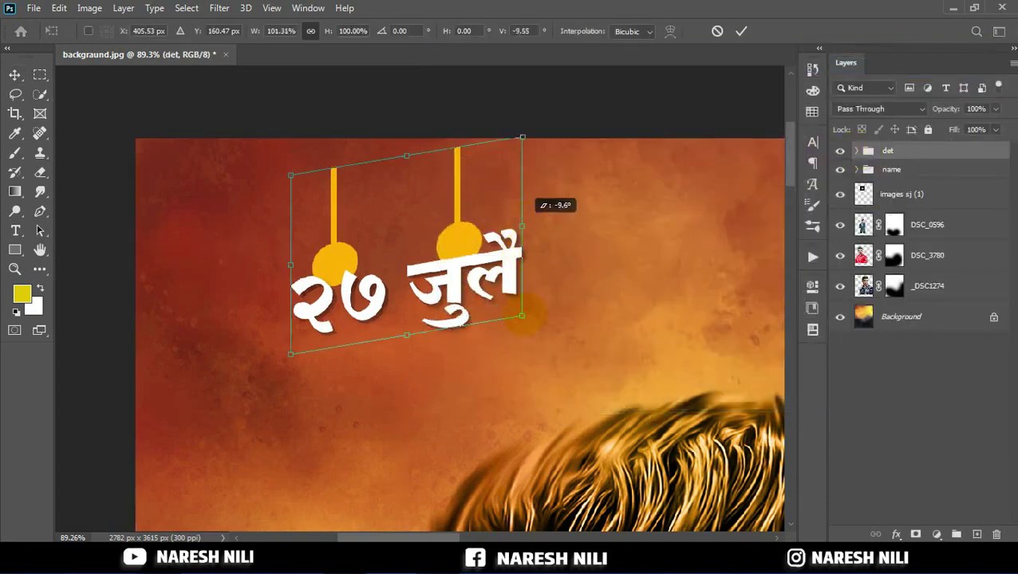
left_click_drag(521, 316, 546, 329)
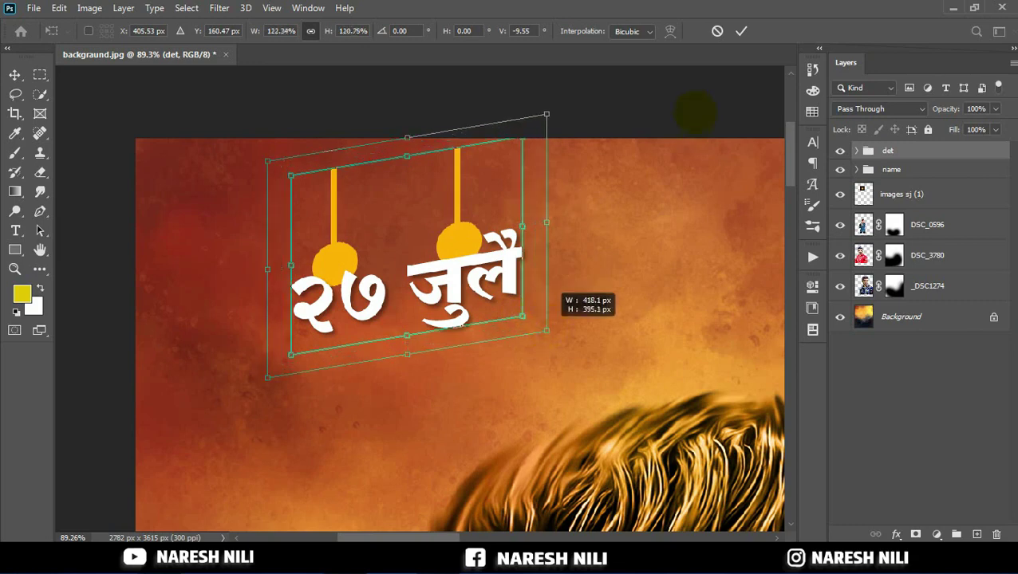
left_click(741, 30)
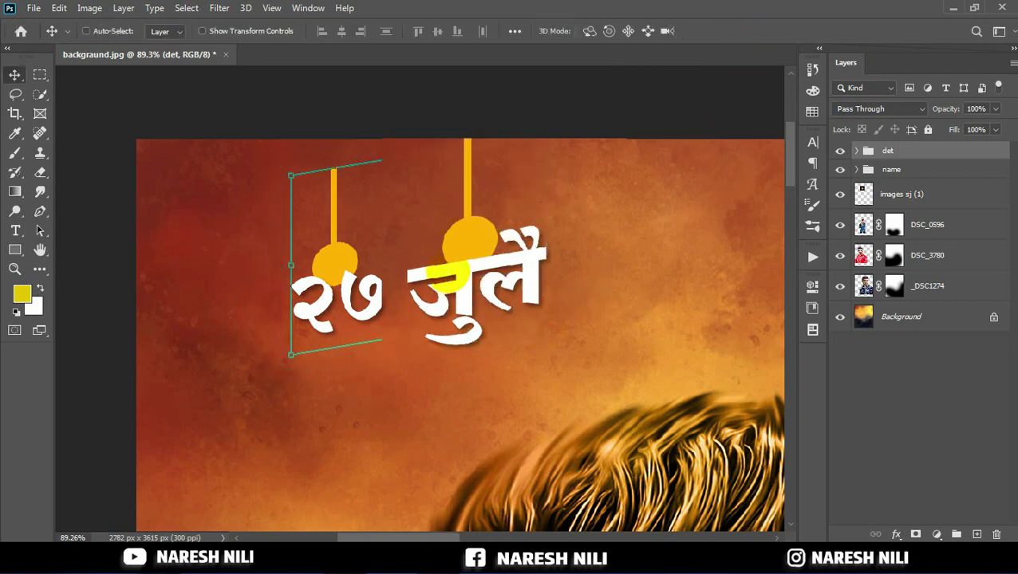
left_click(14, 269)
- Place the logo file above the images sj (1) layer, rasterize it, and lower it over the portraits
key("ctrl+0")
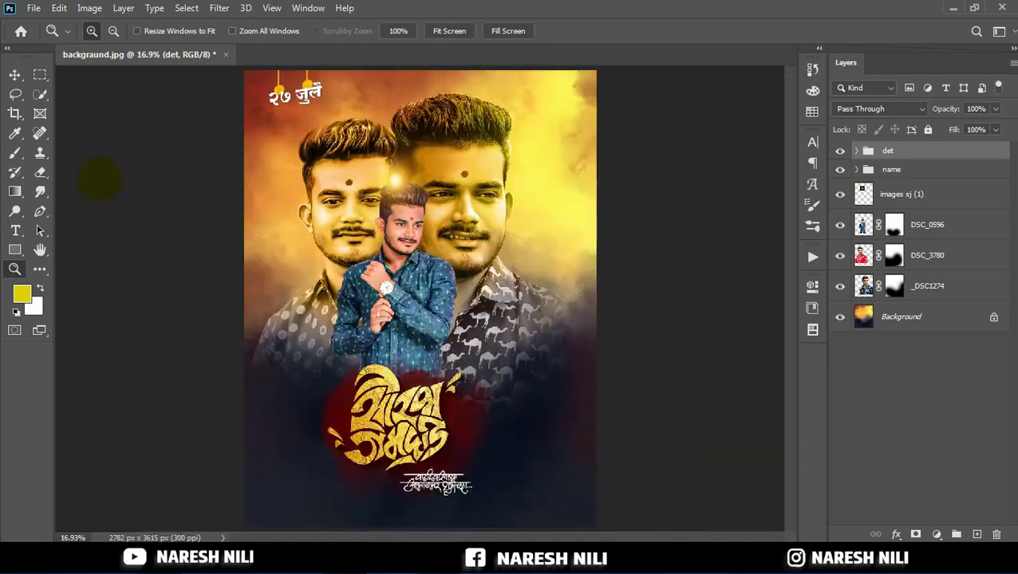
key("v")
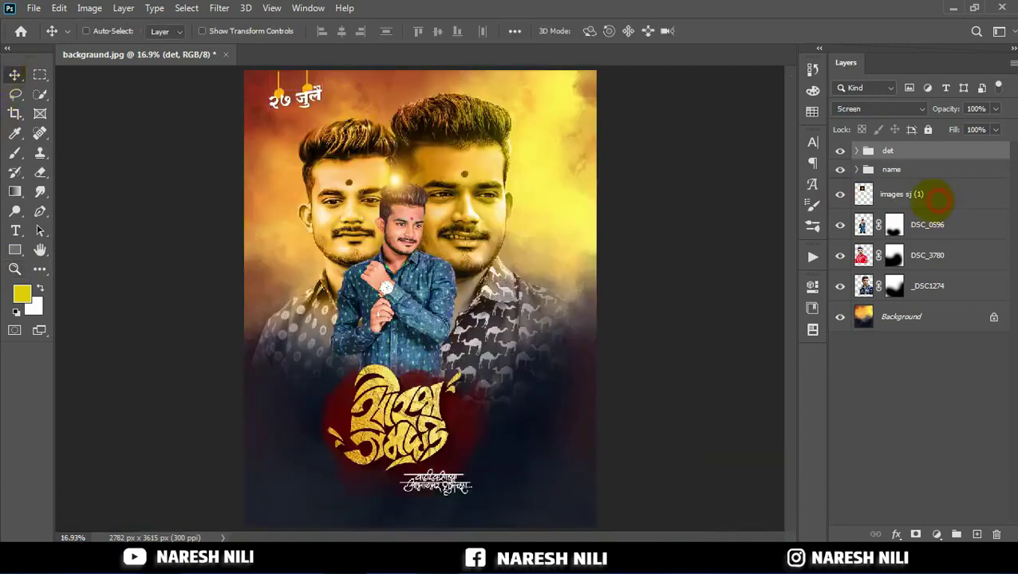
left_click(937, 200)
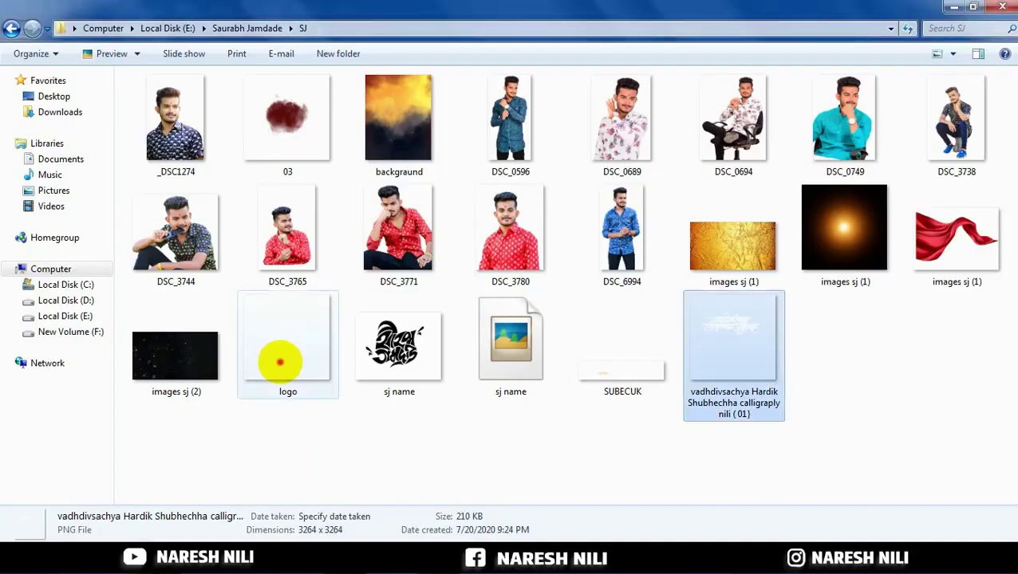
left_click_drag(286, 361, 352, 544)
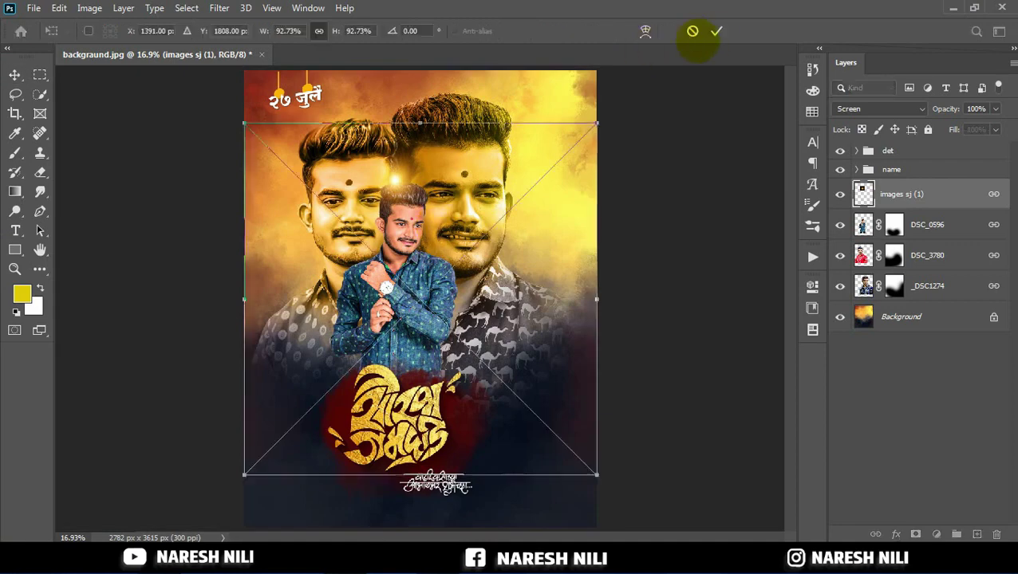
key("Return")
right_click(901, 193)
left_click(765, 278)
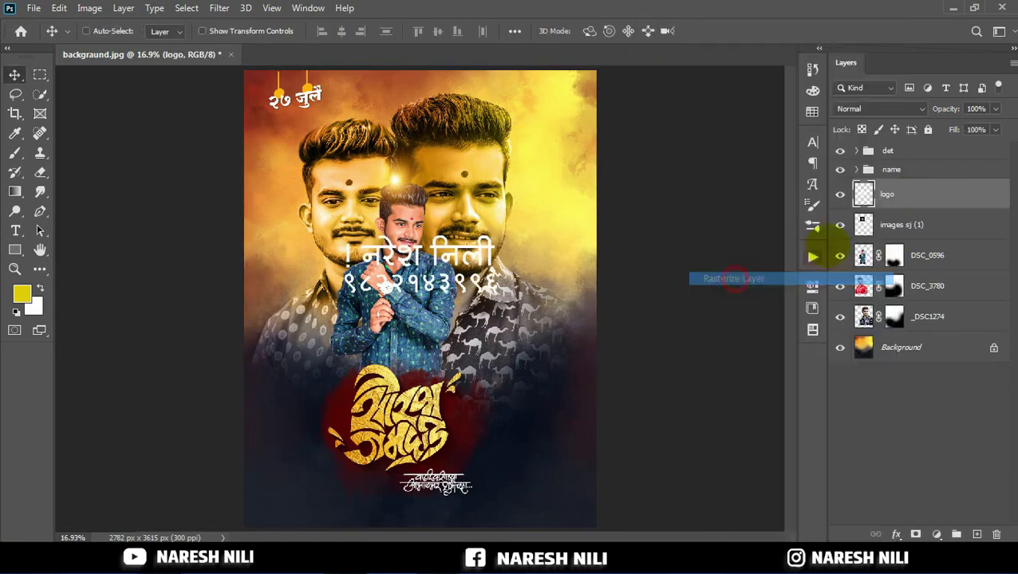
left_click_drag(515, 179, 515, 243)
key("ctrl+t")
- Shrink the logo and move it right beside the face
mouse_move(522, 287)
left_mouse_down()
mouse_move(490, 259)
mouse_move(423, 263)
left_mouse_up()
left_click(740, 29)
left_click_drag(463, 228, 590, 220)
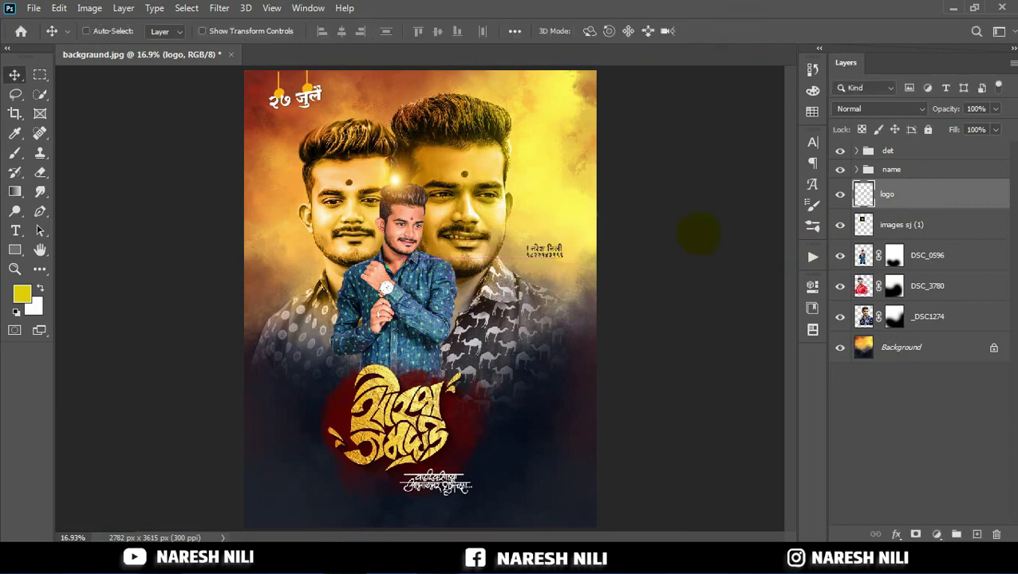
- Add a new layer above Background and set the foreground colour to brown ab4a20
left_click(923, 342)
left_click(975, 533)
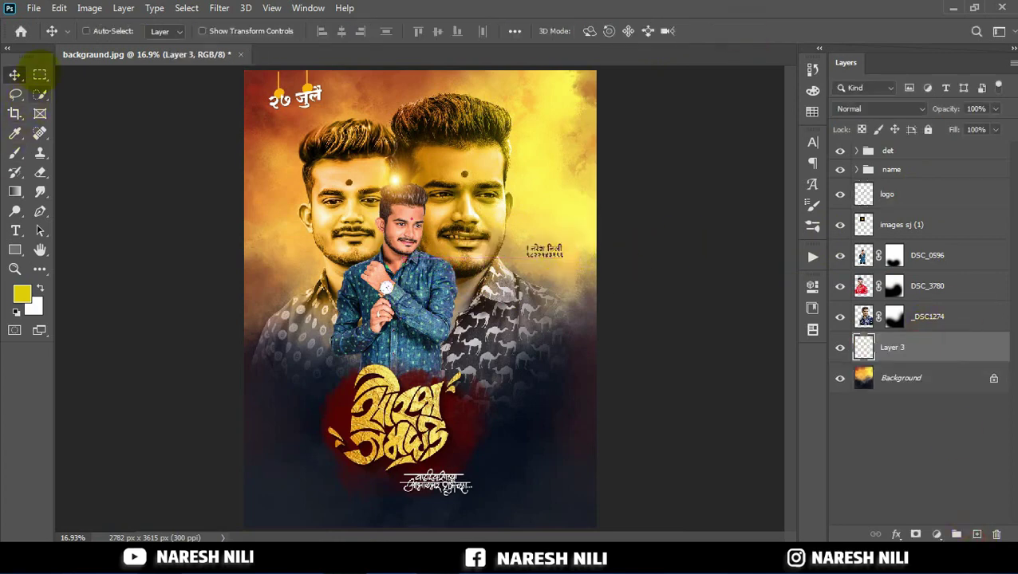
left_click(21, 295)
left_click(358, 403)
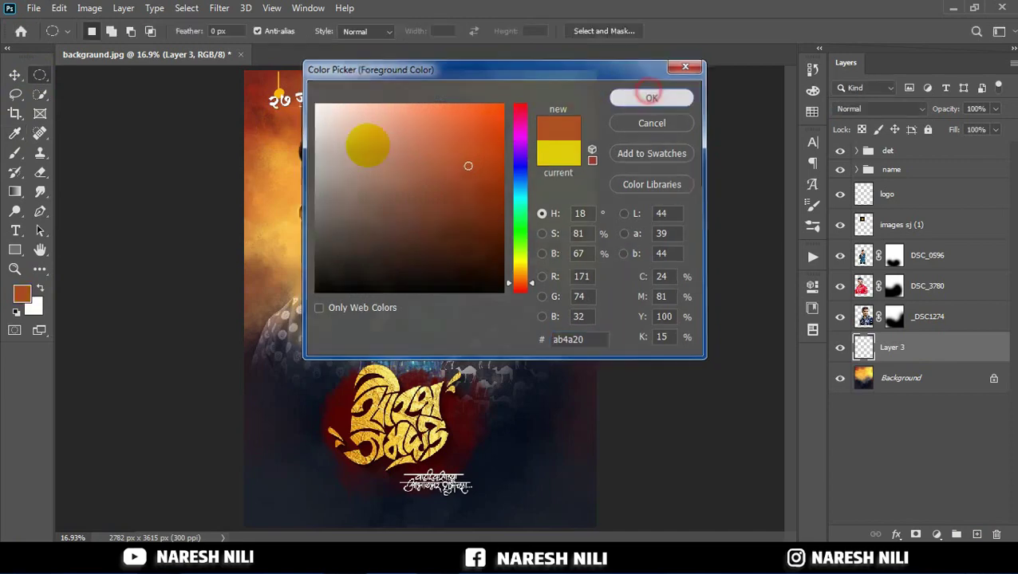
key("Return")
- Draw a circular selection over the portraits, try a custom-colour fill, then cancel and clear it
key("m")
left_click_drag(415, 236, 550, 368)
right_click(475, 231)
left_click(505, 419)
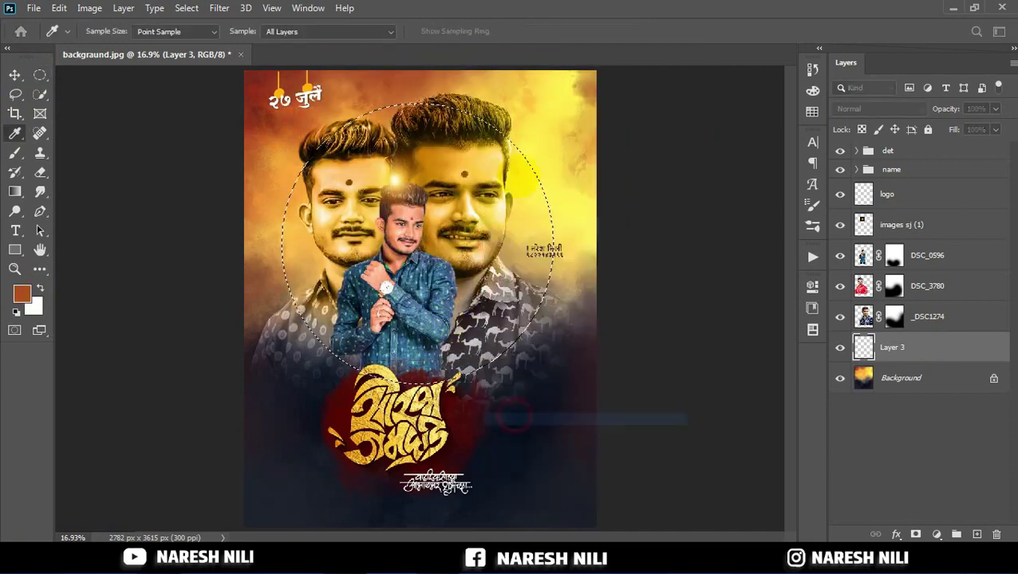
left_click(507, 100)
left_click(488, 170)
key("Return")
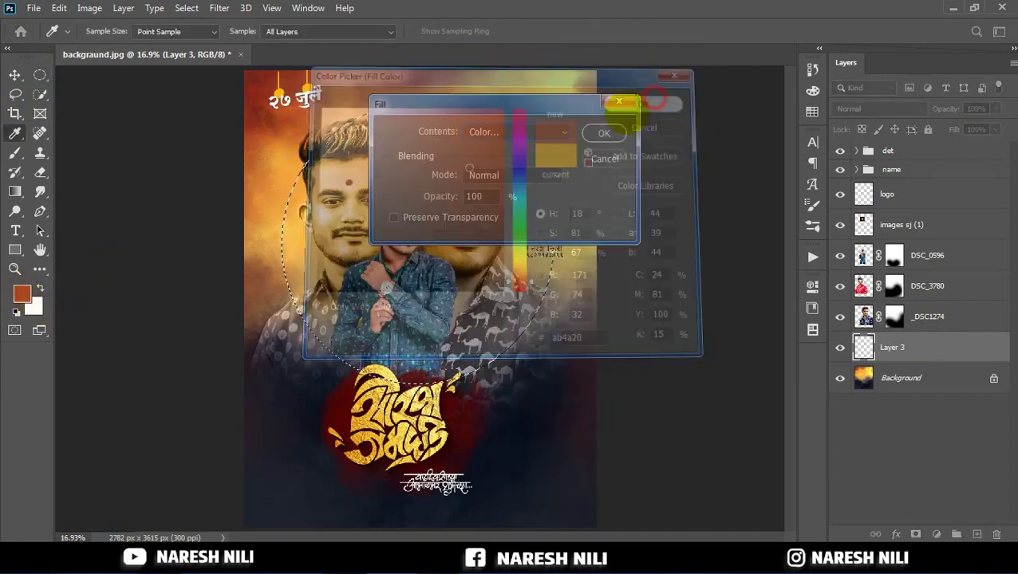
key("Return")
right_click(383, 122)
key("Escape")
- Fill a larger circle behind the portraits with yellow
mouse_move(375, 179)
left_mouse_down()
mouse_move(325, 116)
mouse_move(580, 419)
left_mouse_up()
right_click(452, 219)
left_click(500, 409)
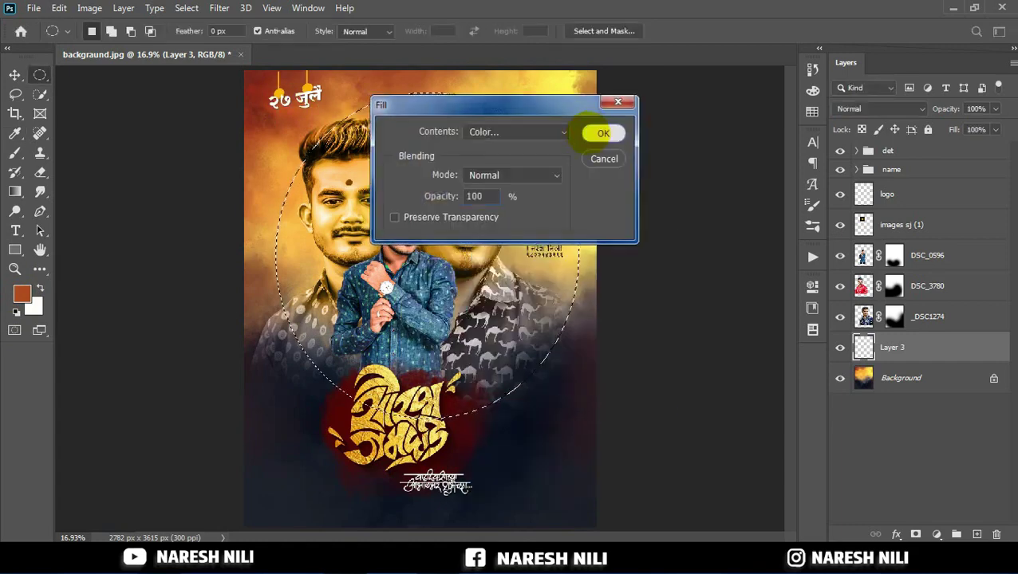
left_click(602, 133)
left_click(14, 75)
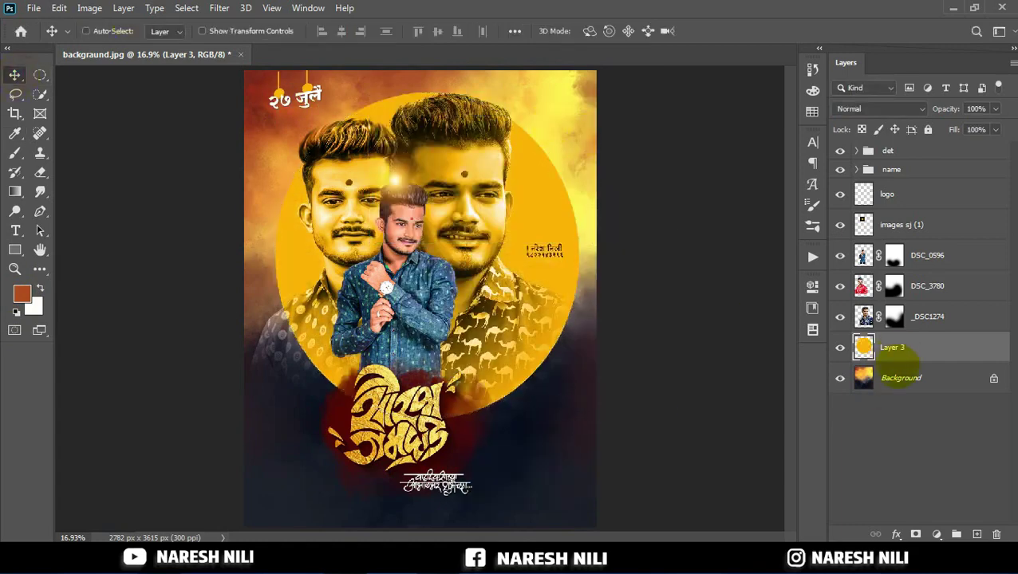
- Reposition the yellow circle up and left and try Soft Light blending on it
key("ctrl+t")
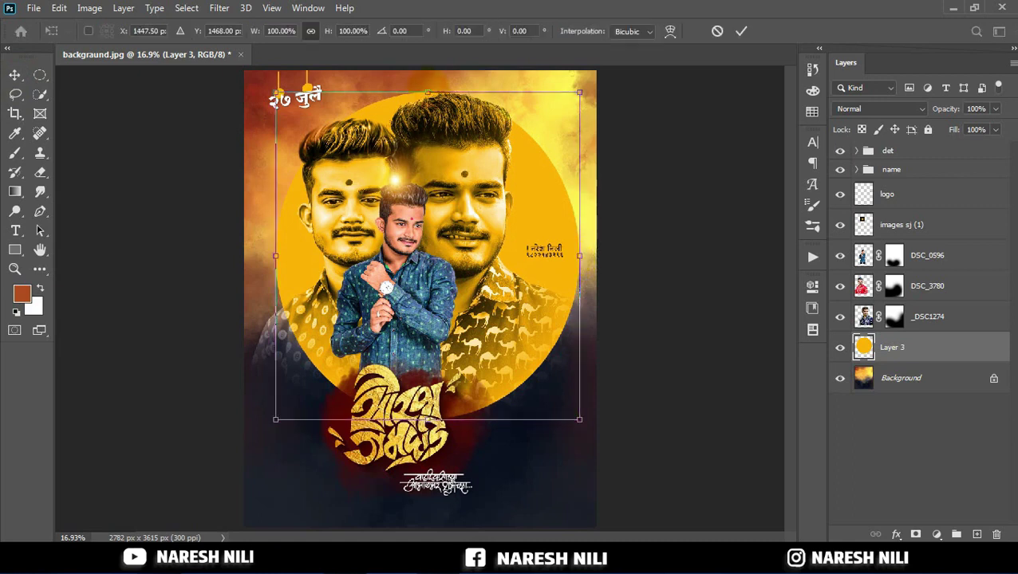
left_click(741, 30)
left_click_drag(542, 221, 522, 198)
key("ctrl+t")
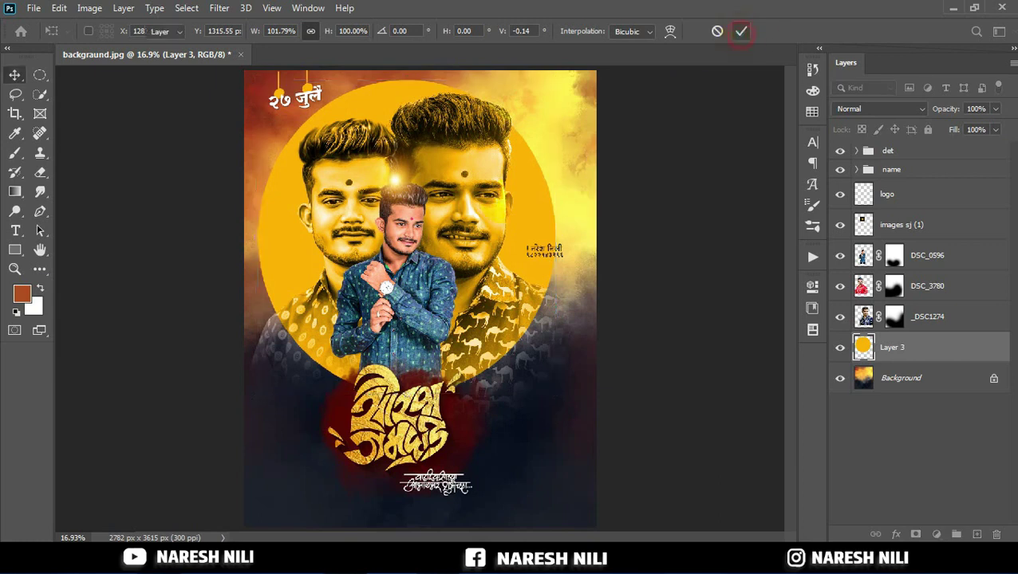
left_click(869, 108)
left_click(852, 293)
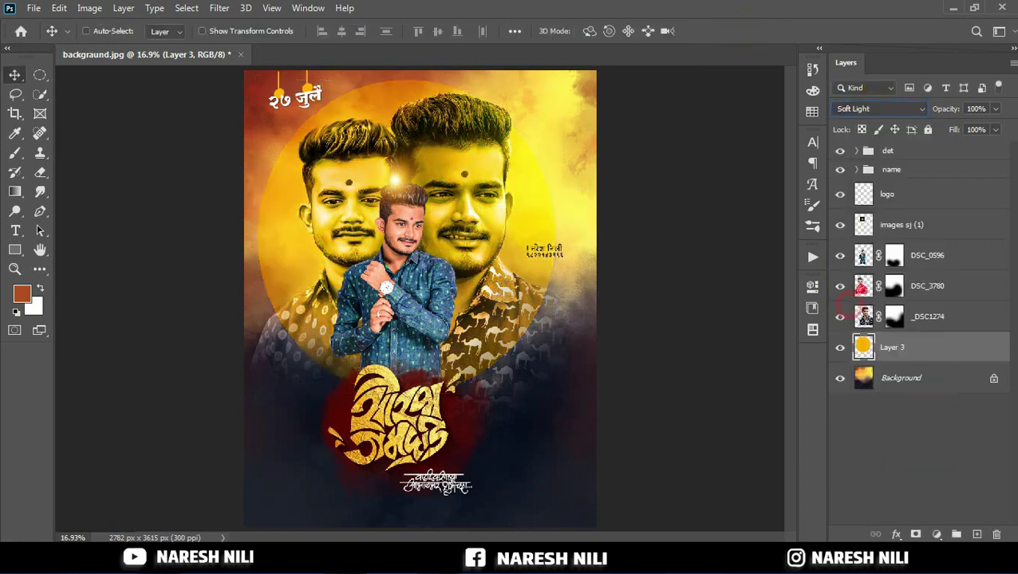
left_click_drag(540, 186, 552, 187)
- Mask the circle layer, filling the mask black over the left portrait's selection
left_click(915, 533)
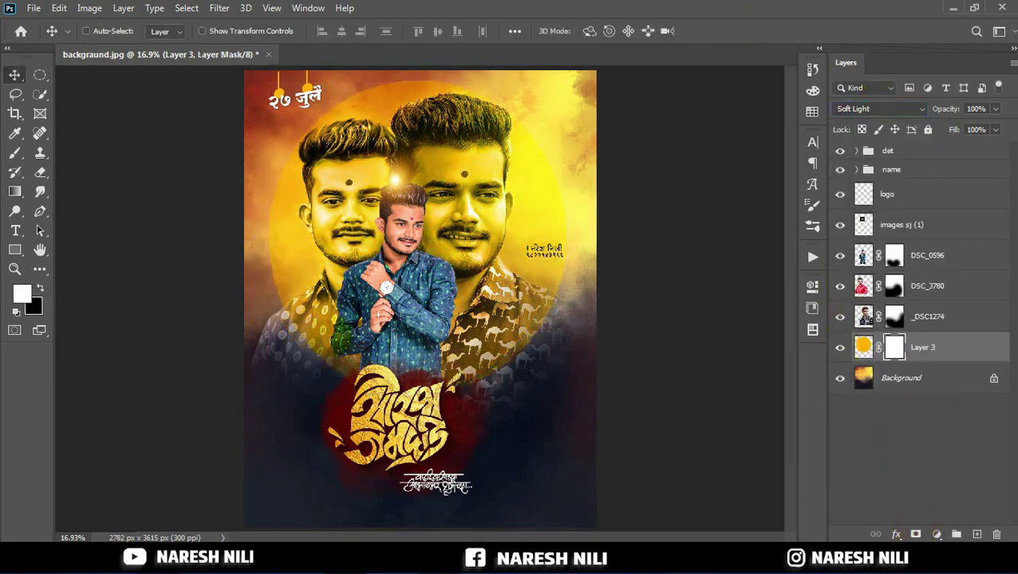
left_click(863, 285, "ctrl")
key("ctrl+BackSpace")
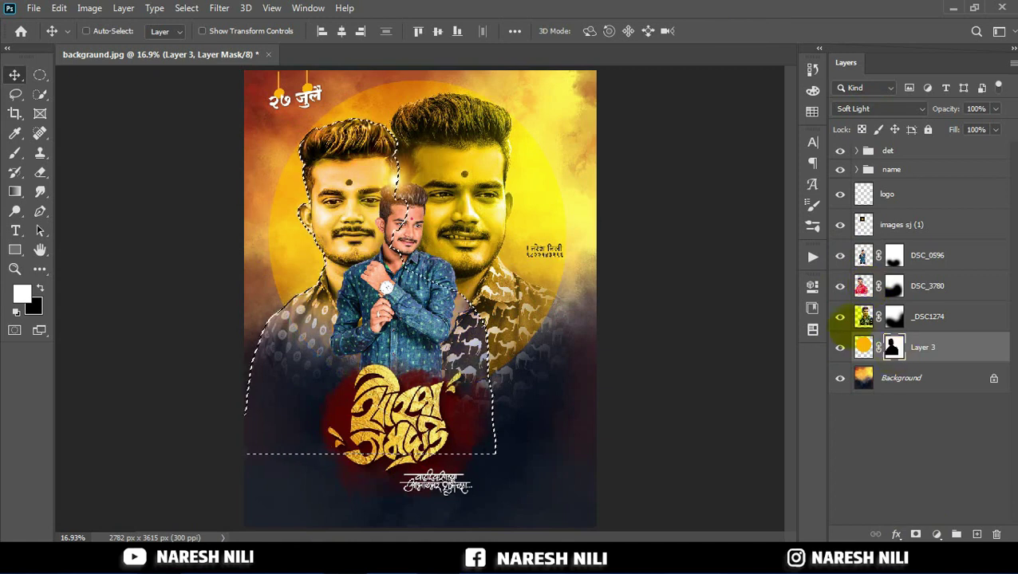
left_click(15, 95)
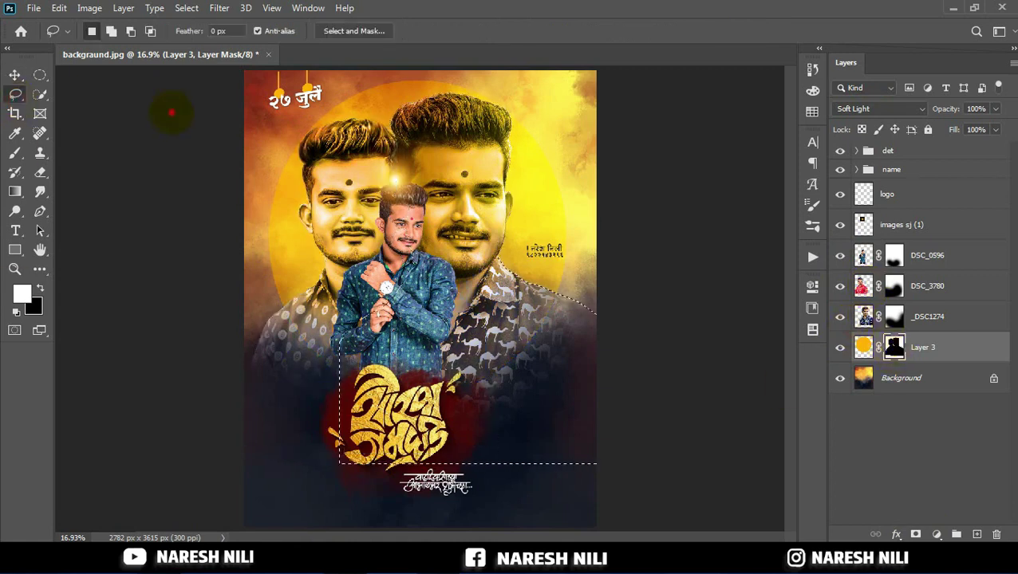
- Blend the circle in Pin Light at 71% opacity and bring in images sj (1)
left_click(15, 269)
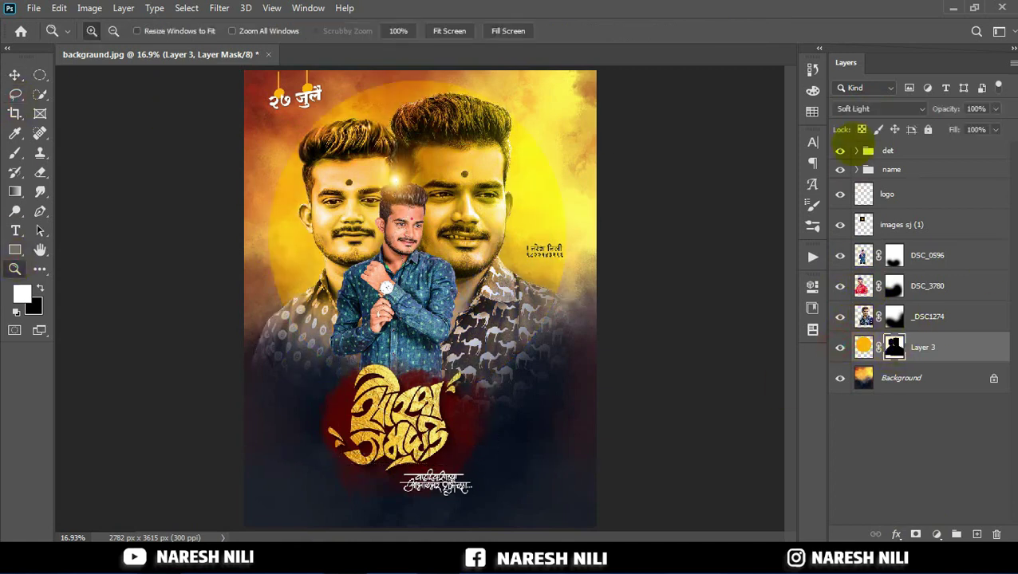
left_click(857, 108)
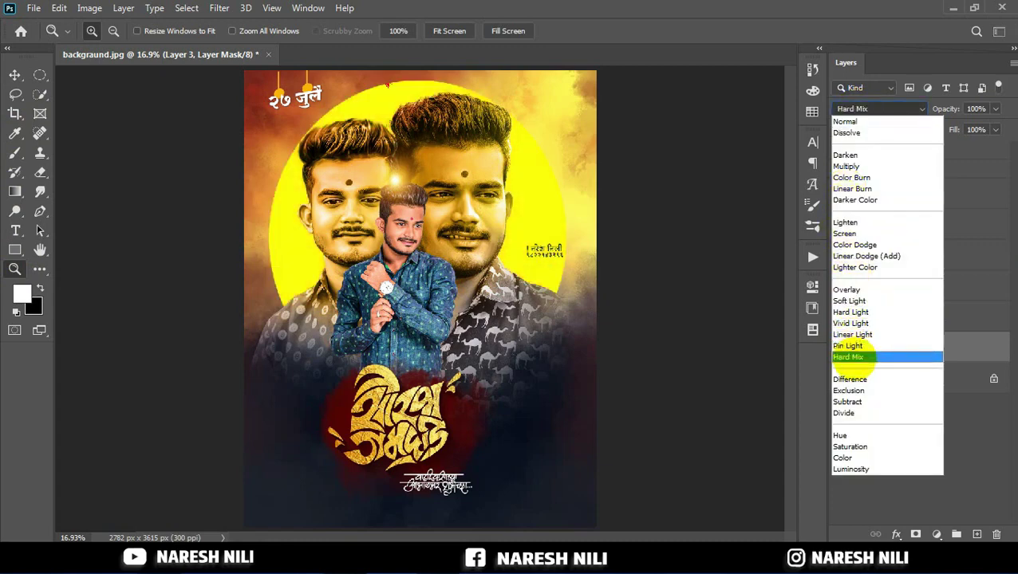
left_click(847, 344)
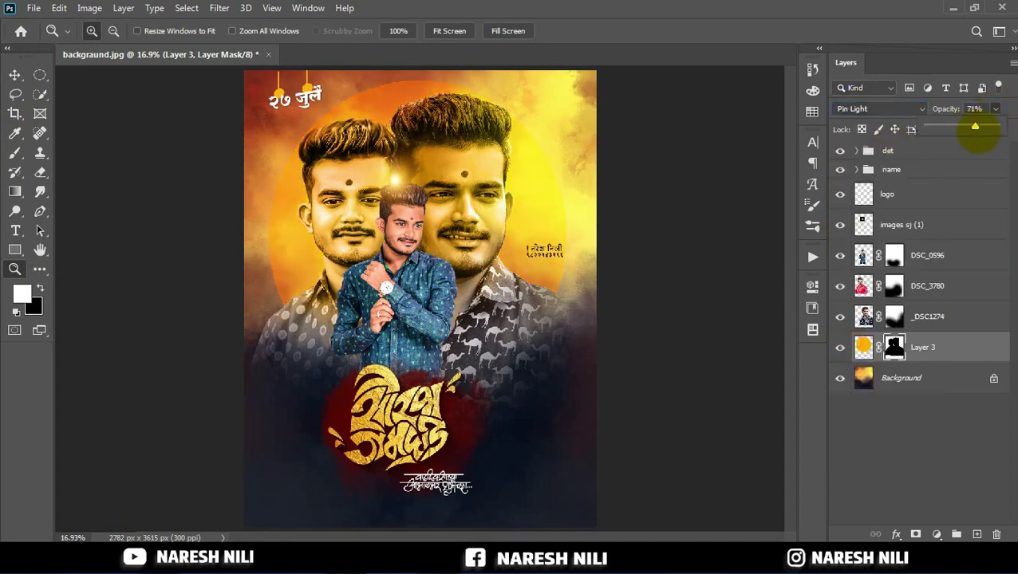
left_click(14, 74)
scroll(419, 299, "down", 1)
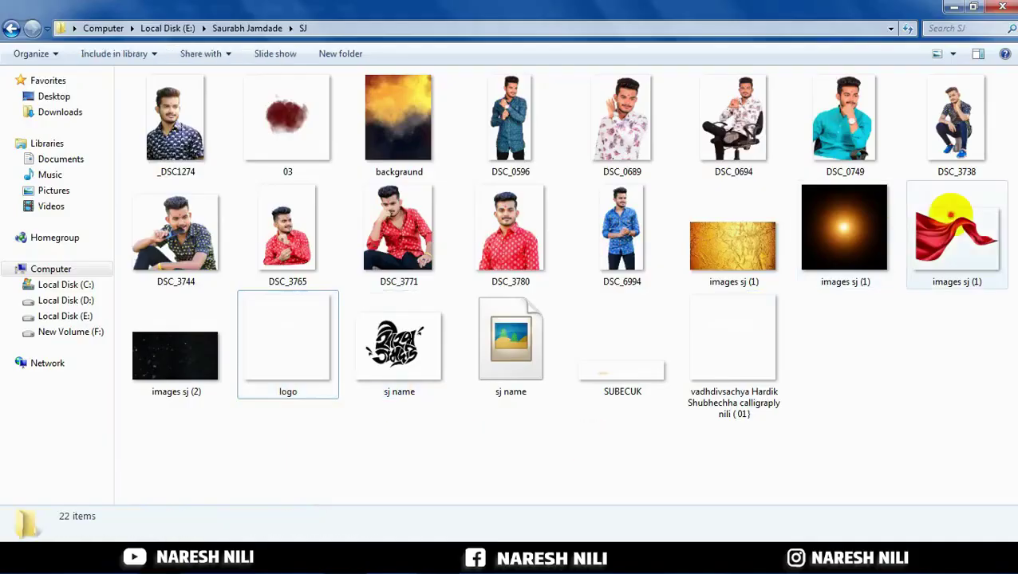
mouse_move(929, 220)
left_mouse_down()
mouse_move(678, 406)
mouse_move(738, 68)
left_mouse_up()
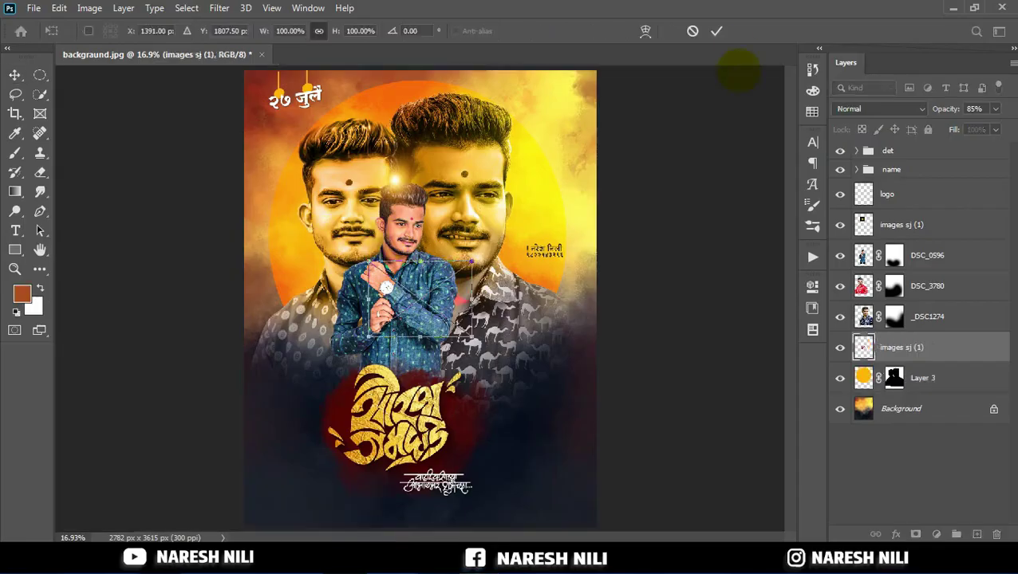
- Commit the placed drapery and move its layer above DSC_3780
key("Return")
left_click_drag(901, 347, 891, 271)
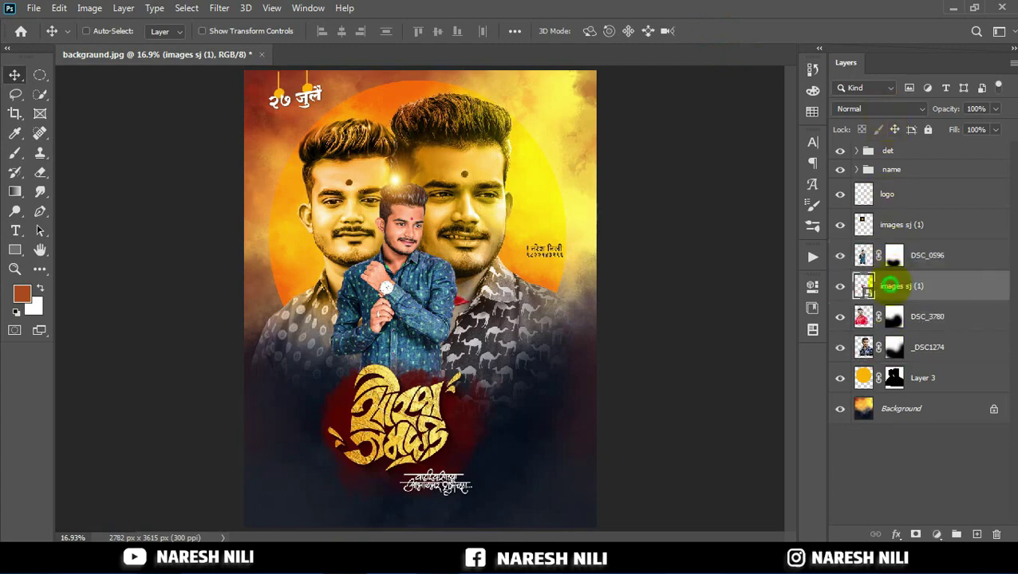
right_click(890, 285)
left_click(751, 336)
- Enlarge, rotate and position the red drapery at the poster's lower left
key("ctrl+t")
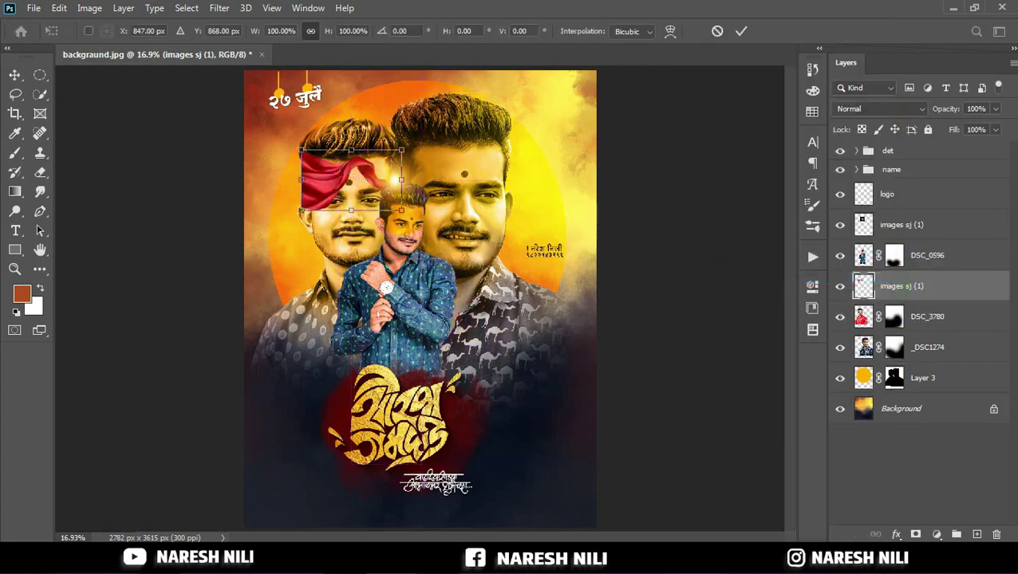
mouse_move(401, 180)
left_mouse_down()
mouse_move(559, 192)
mouse_move(750, 91)
left_mouse_up()
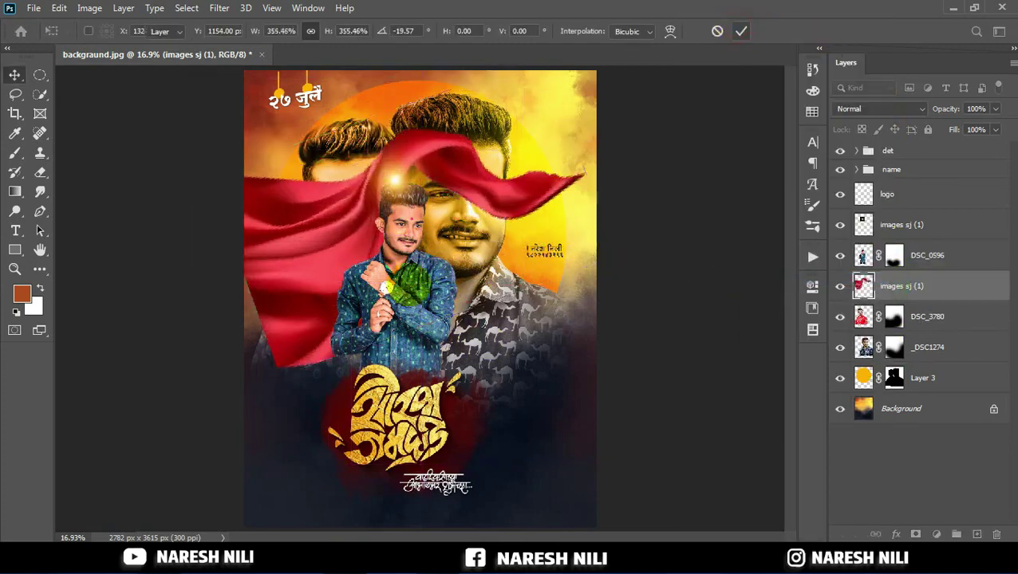
left_click(741, 31)
scroll(420, 300, "down", 1)
left_click_drag(503, 173, 431, 335)
key("ctrl+t")
left_click_drag(175, 402, 201, 405)
left_click_drag(422, 356, 423, 393)
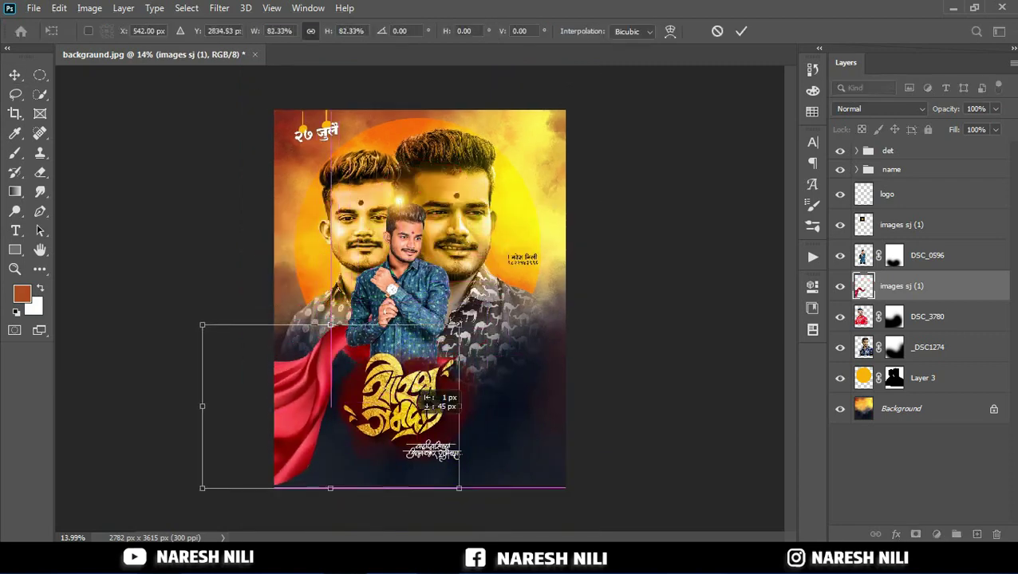
left_click(741, 30)
- Duplicate the cloth, flip the copy horizontally and move it to the right side
key("ctrl+j")
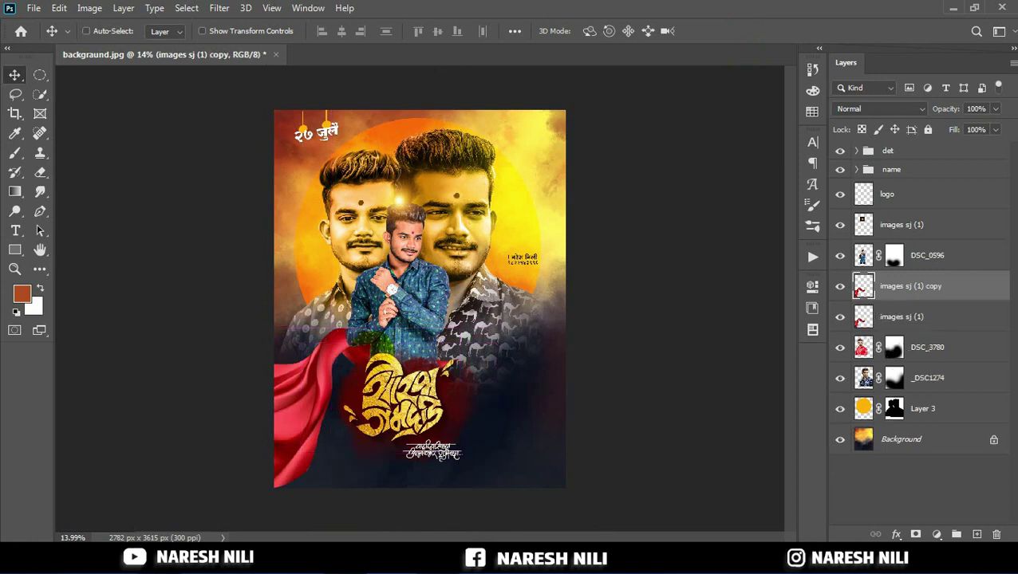
key("ctrl+t")
right_click(370, 361)
left_click(431, 335)
left_click(740, 30)
mouse_move(417, 379)
left_mouse_down()
mouse_move(587, 382)
mouse_move(624, 397)
mouse_move(554, 400)
left_mouse_up()
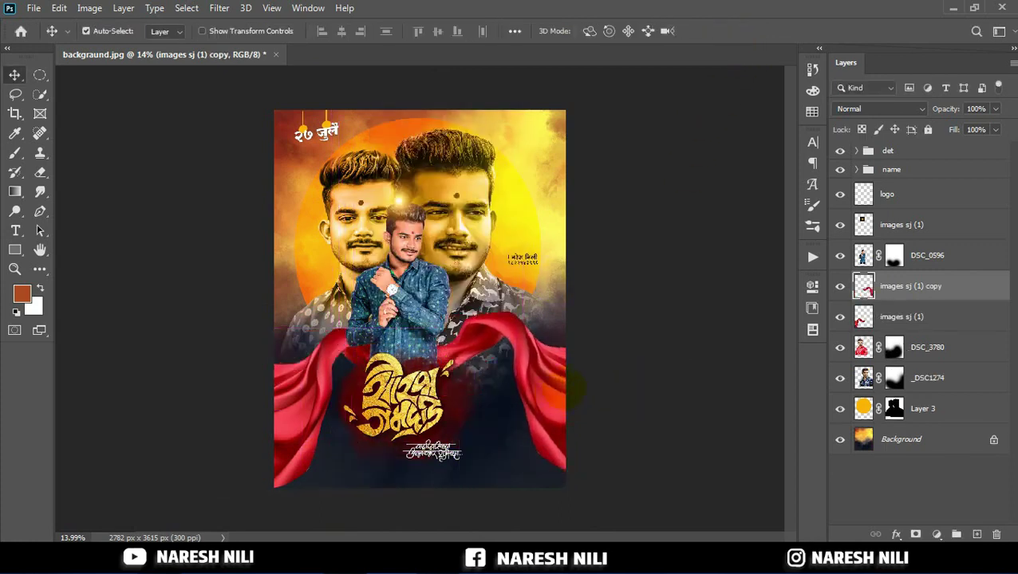
- Scale the cloth copy to 104%, tilt it -4°, and select both cloth layers
key("ctrl+t")
left_click_drag(641, 471, 670, 375)
left_click(741, 31)
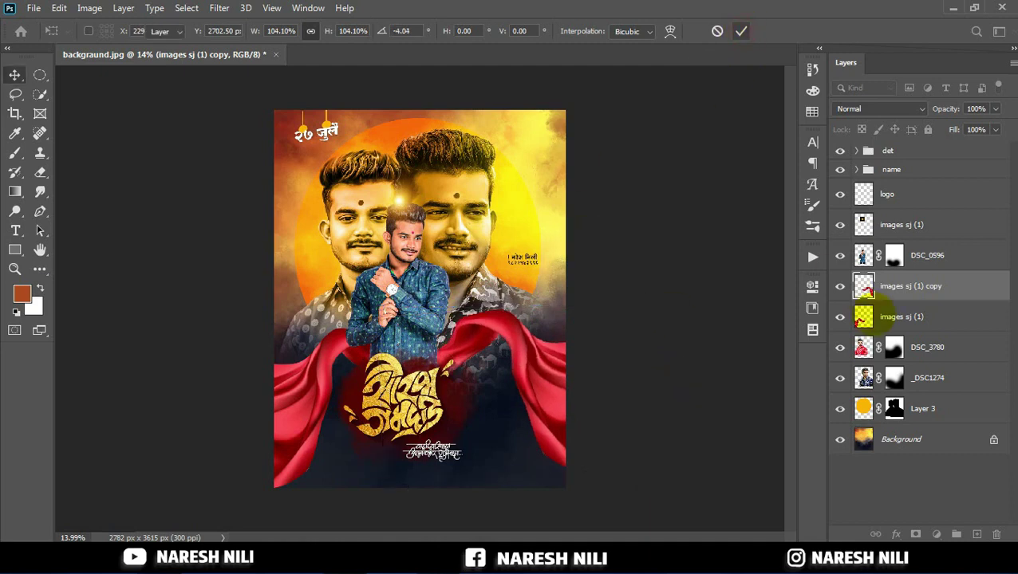
key("Return")
left_click(901, 317, "shift")
left_click(873, 108)
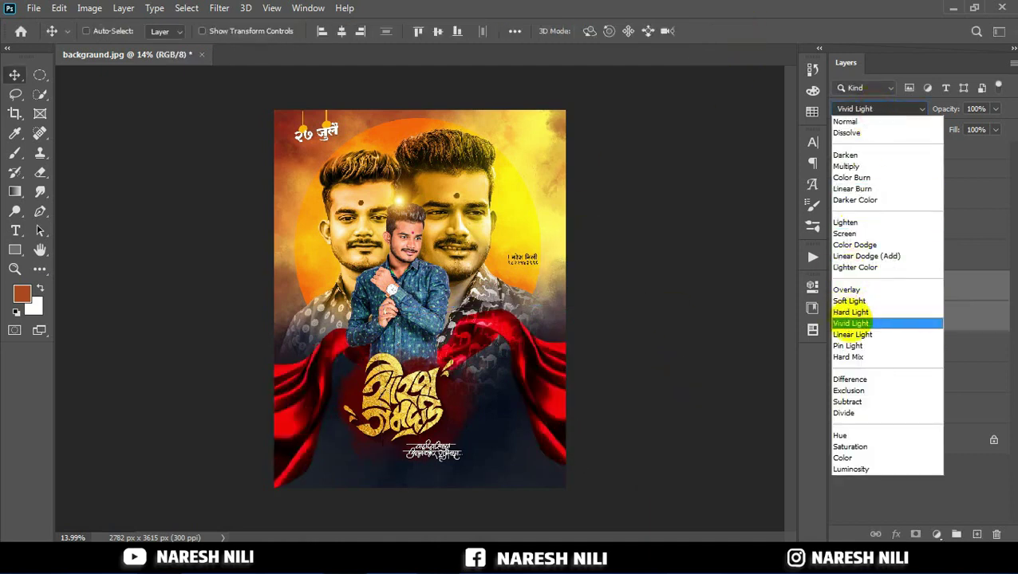
- Blend both cloth layers in Vivid Light, group them, and mask the cloth behind the centre man
left_click(850, 323)
key("ctrl+g")
left_click(916, 534)
left_click(40, 172)
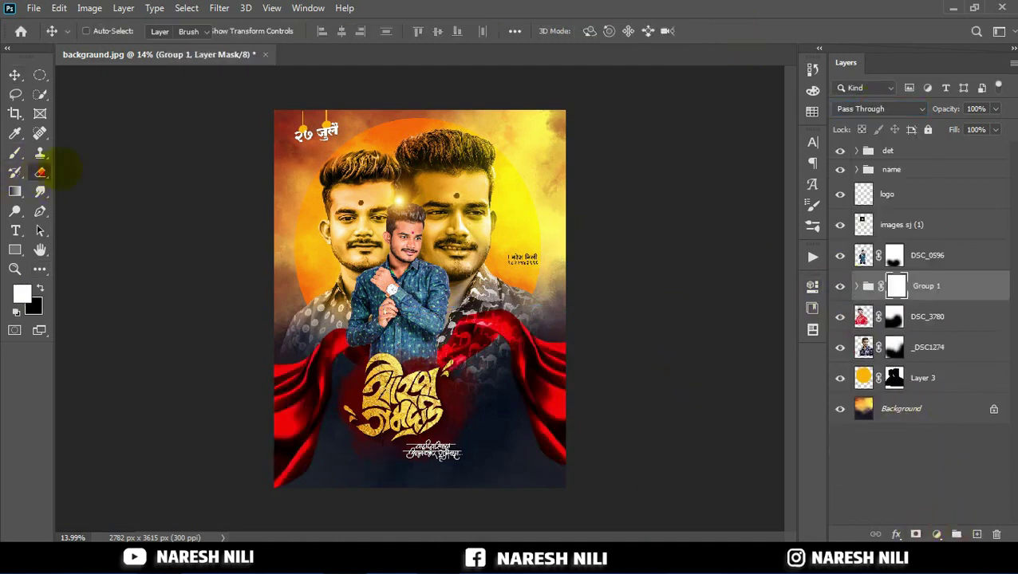
left_click_drag(398, 305, 440, 297)
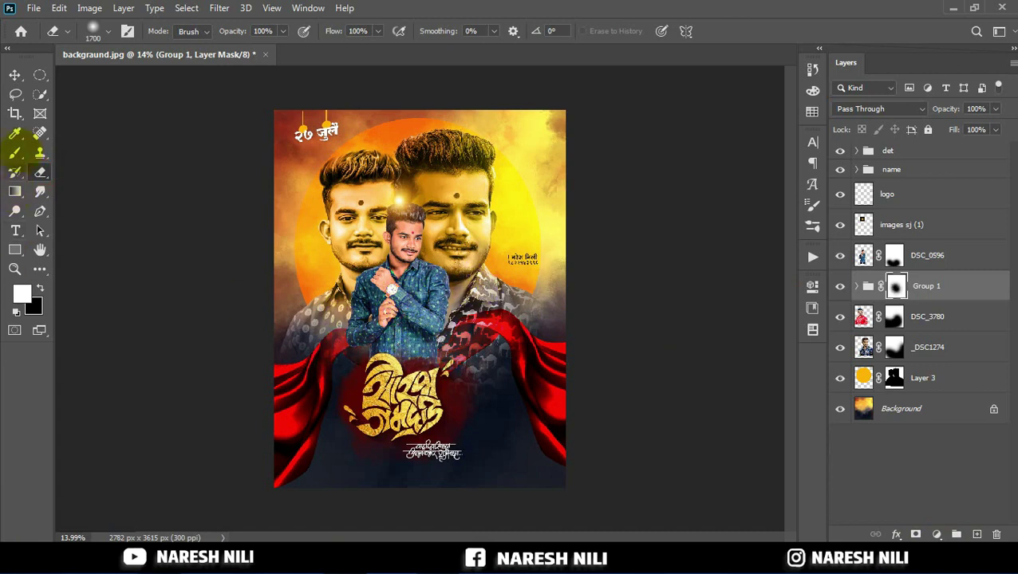
left_click(15, 74)
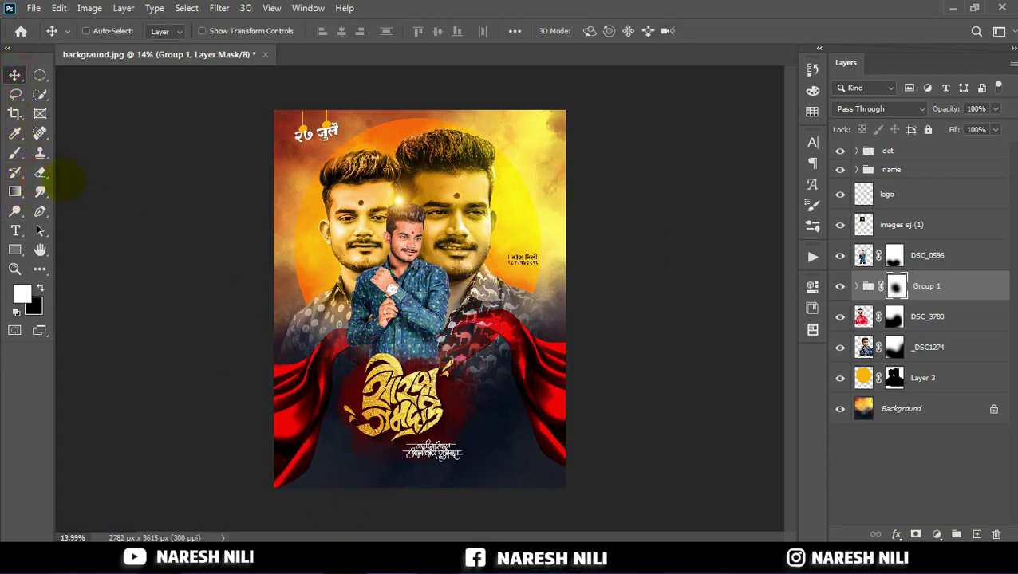
left_click(40, 172)
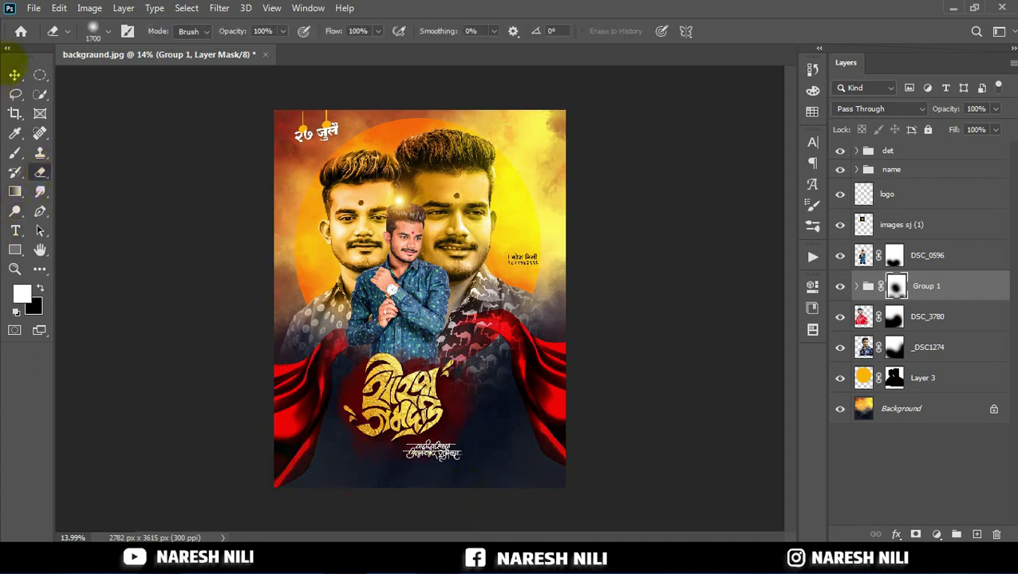
- Nudge the gold name group slightly, select DSC_0596, and drag SUBECUK in from the folder
left_click(14, 74)
left_click(881, 182)
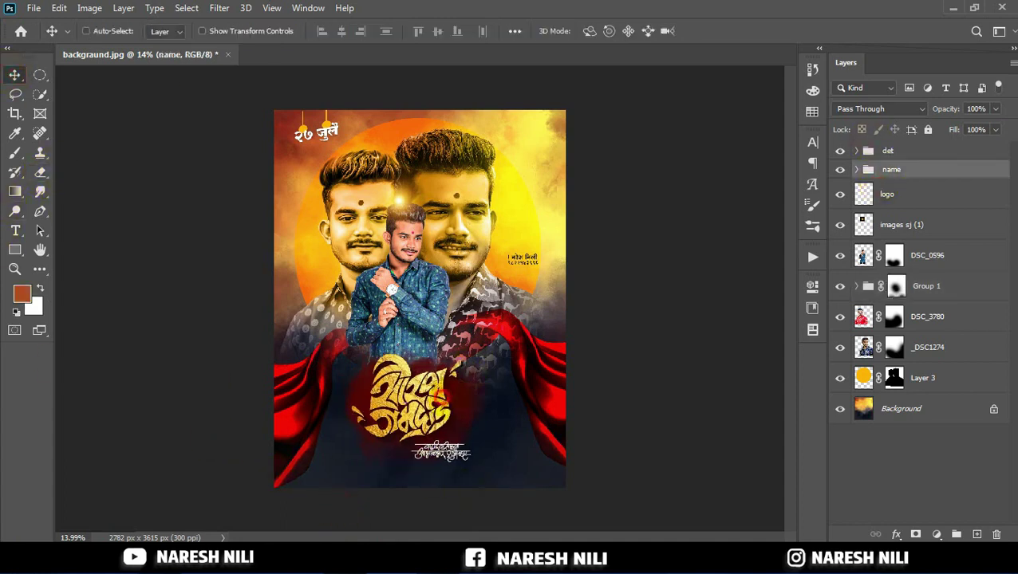
left_click_drag(438, 399, 443, 403)
left_click(927, 255)
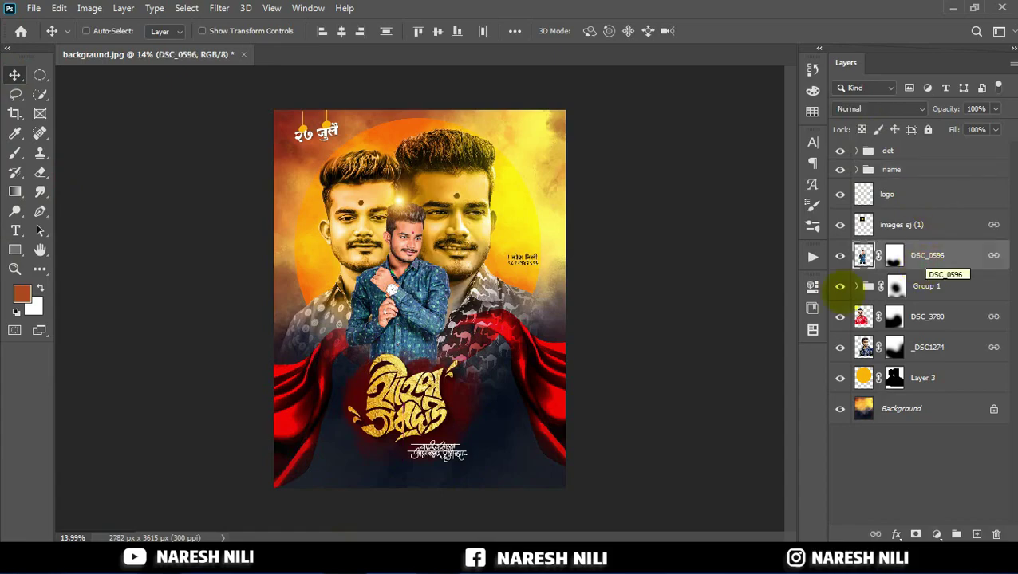
left_click(952, 8)
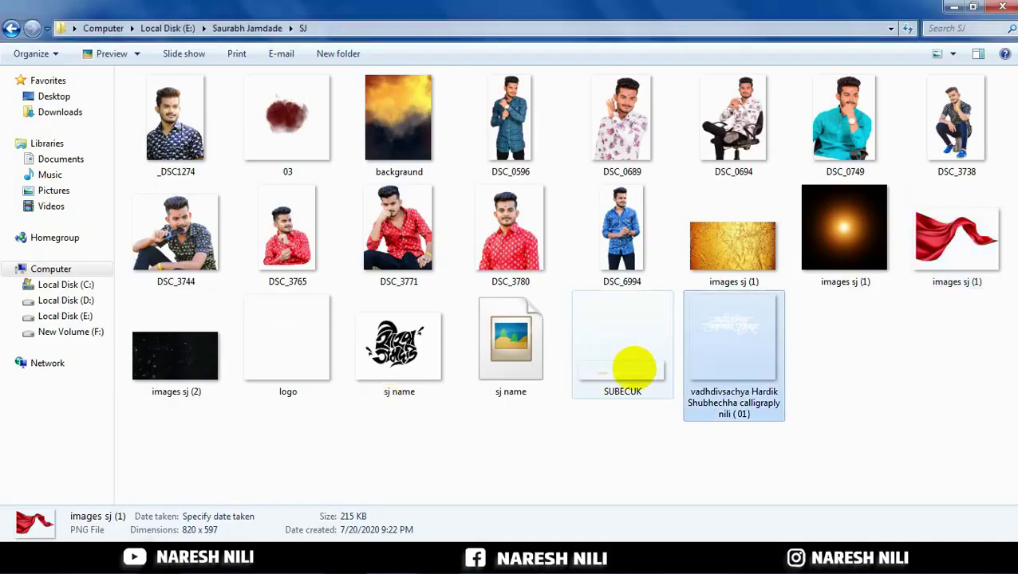
mouse_move(634, 369)
left_mouse_down()
mouse_move(345, 526)
mouse_move(345, 559)
left_mouse_up()
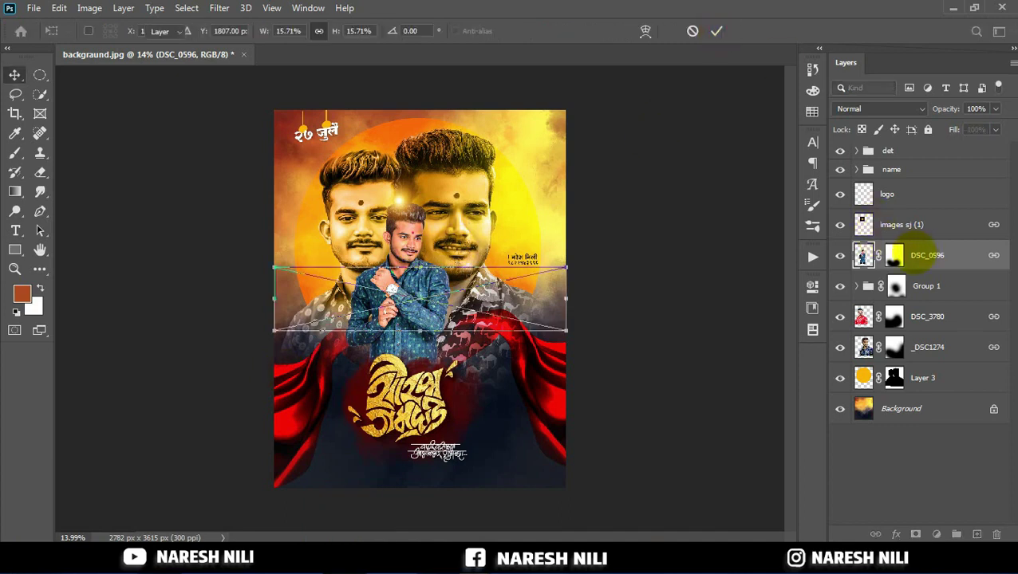
- Commit the placed SUBECUK image and rasterize its layer
key("Return")
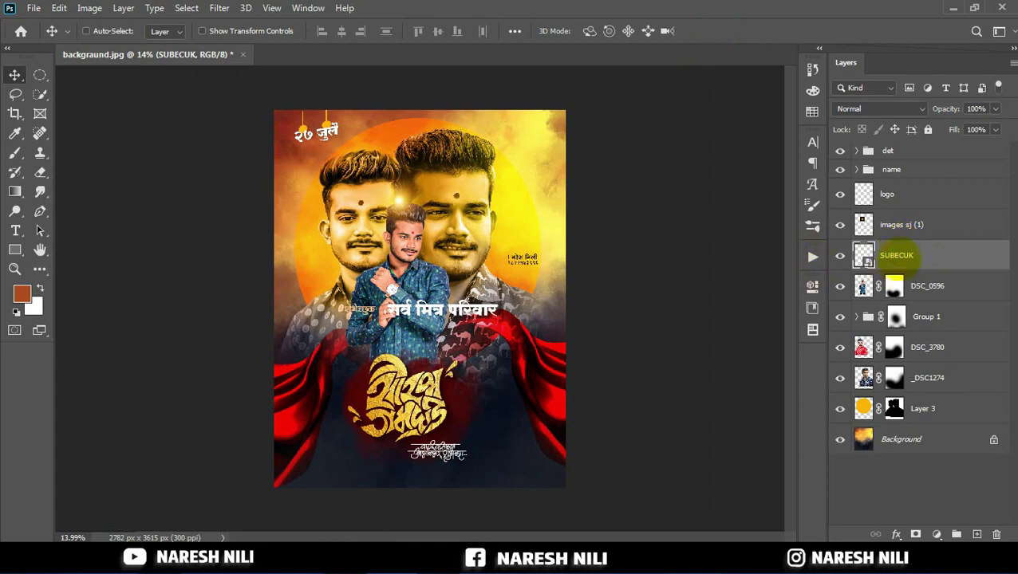
right_click(895, 255)
left_click(745, 279)
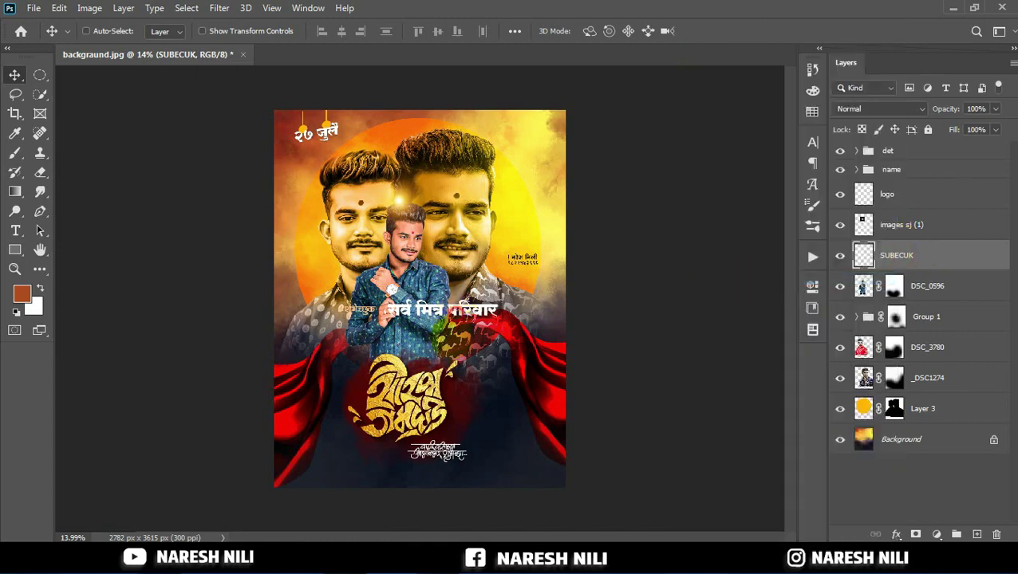
left_click(14, 269)
- Zoom in and scale the credit line down to about 70%, centred along the bottom
left_click(420, 298)
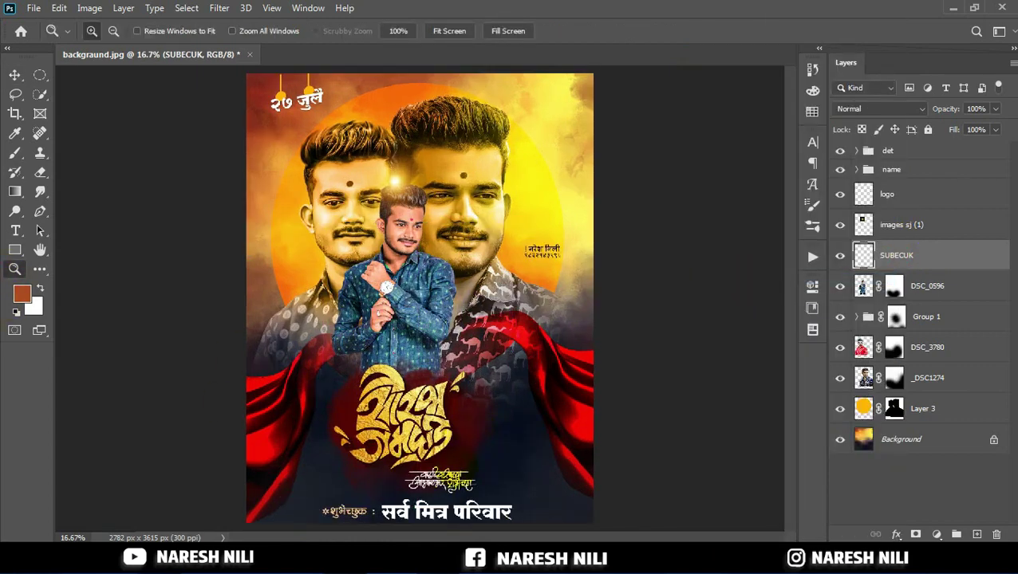
scroll(449, 444, "up", 1)
scroll(768, 307, "down", 3)
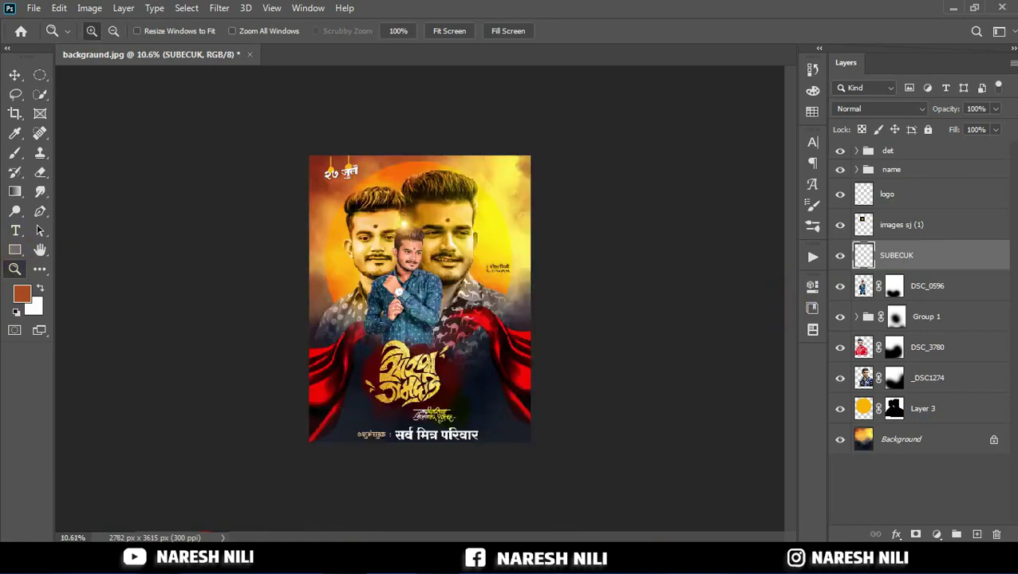
scroll(421, 306, "up", 2)
key("v")
scroll(474, 415, "up", 2)
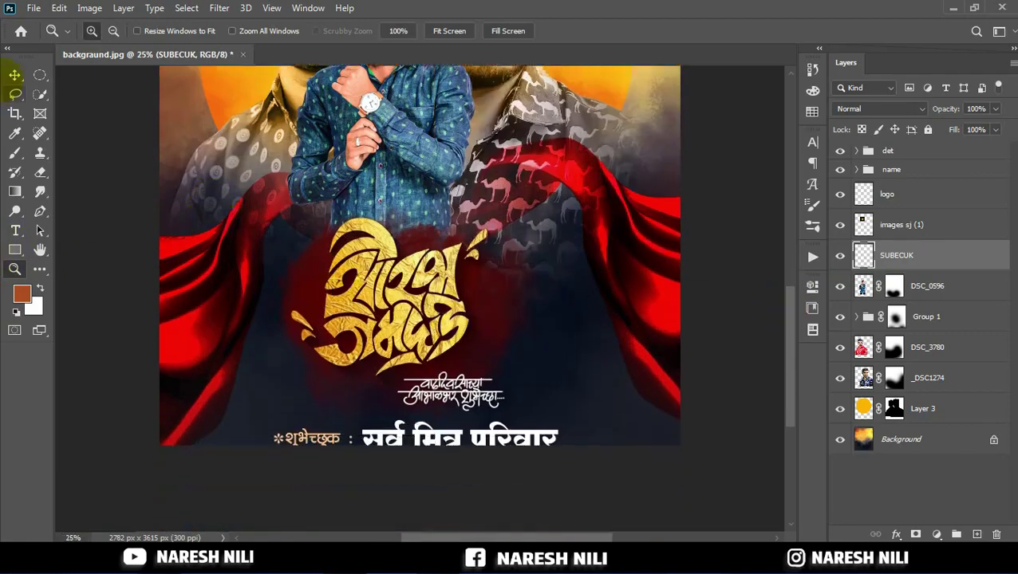
scroll(479, 415, "up", 2)
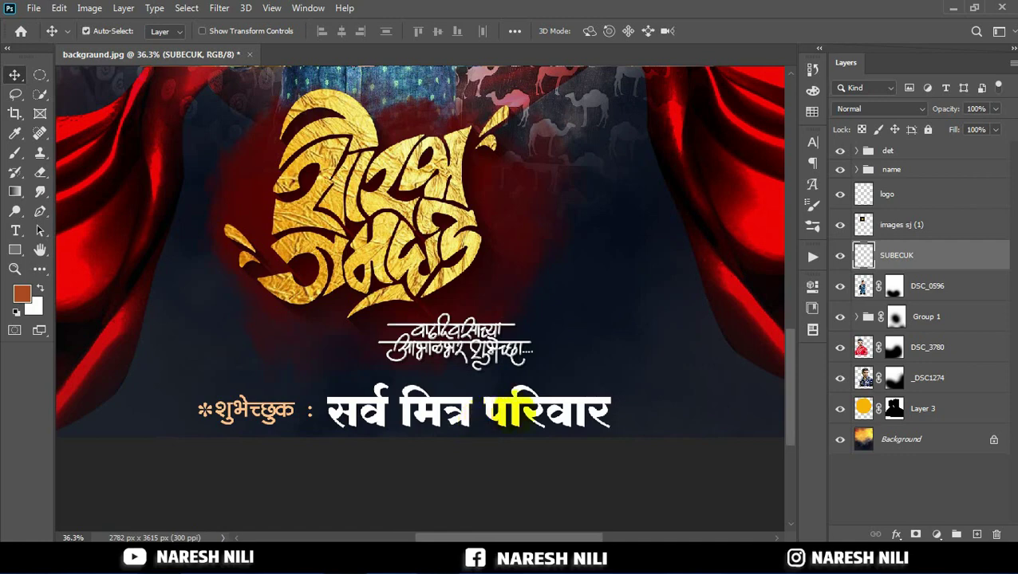
key("ctrl+t")
left_click_drag(608, 432, 550, 422)
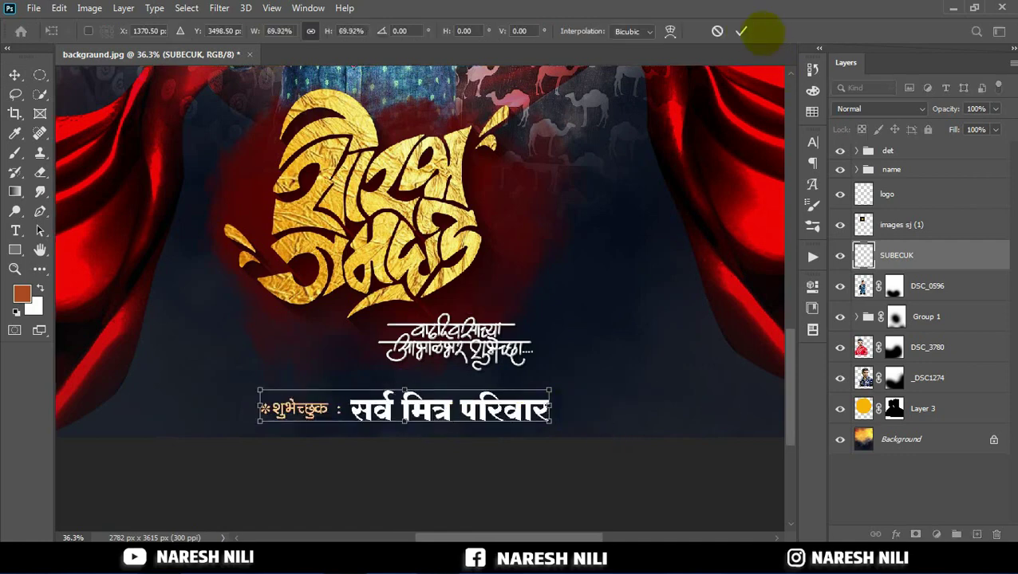
left_click(756, 27)
scroll(495, 363, "down", 1)
right_click(40, 75)
- Select a rectangle around the credit line and add a new empty layer
left_click(96, 76)
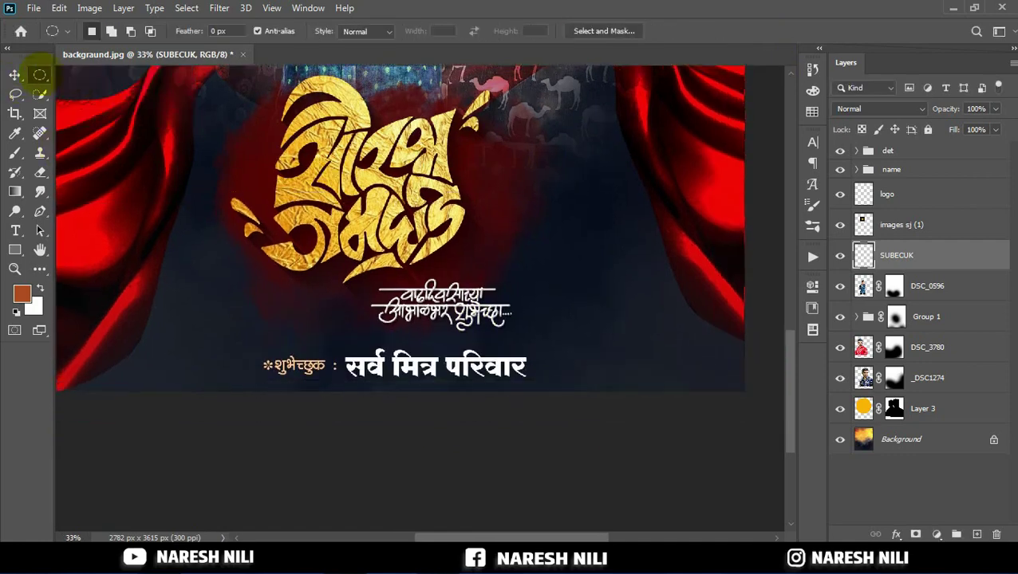
left_click_drag(459, 395, 581, 385)
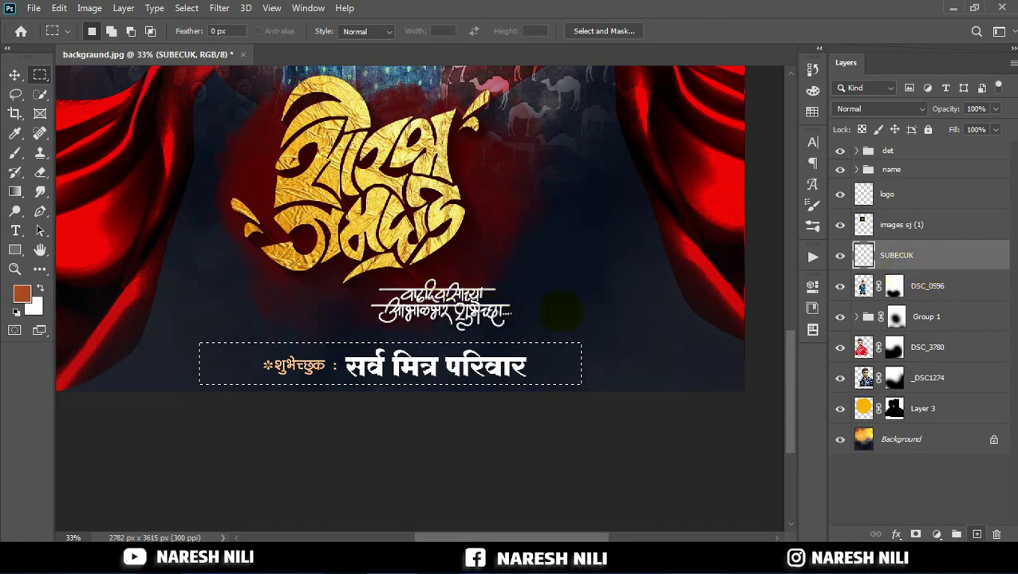
key("ctrl+shift+alt+n")
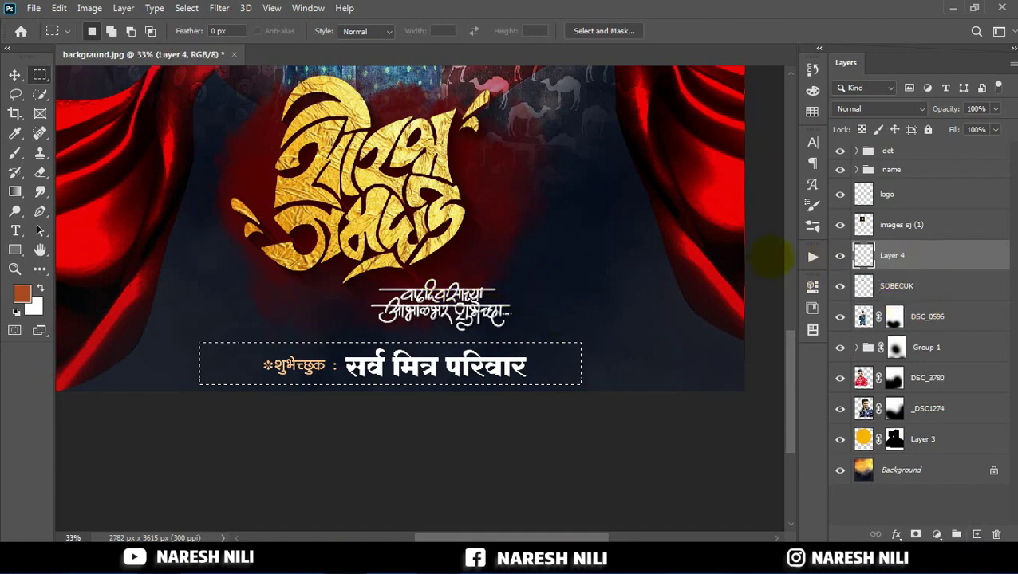
- Fill the selection with rust brown (#a33505) and deselect
right_click(437, 351)
left_click(467, 351)
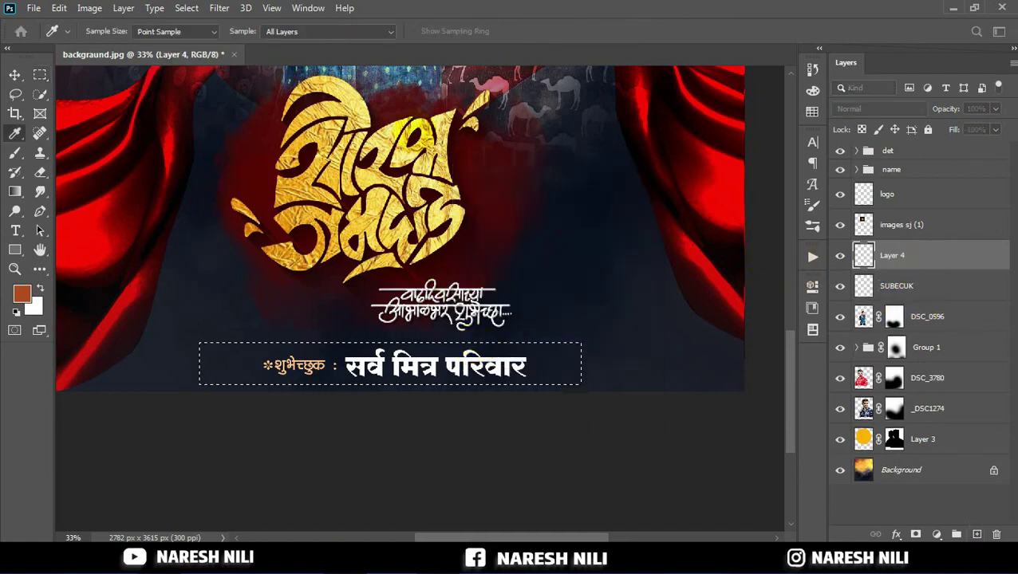
left_click(490, 132)
left_click(485, 172)
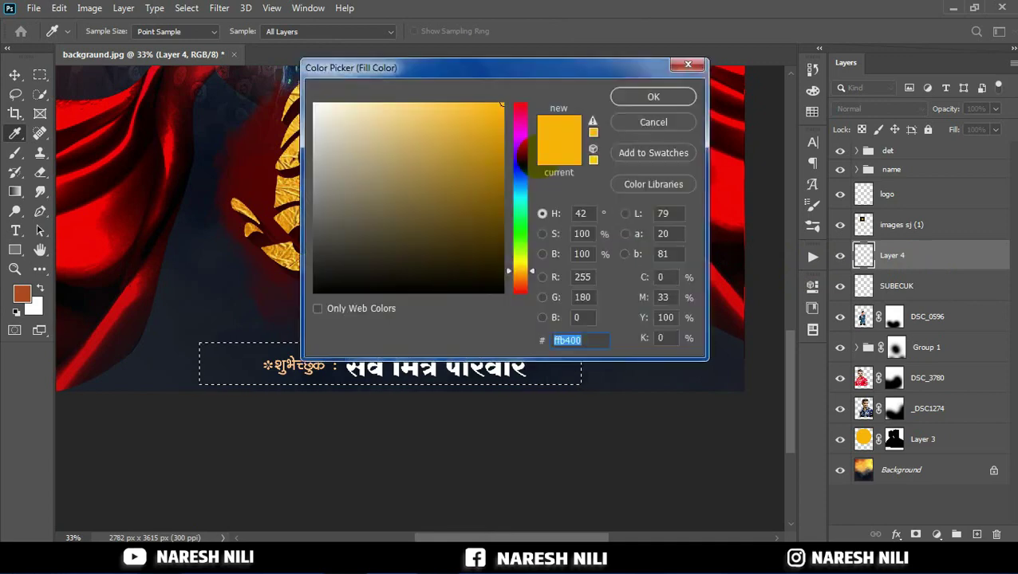
left_click(22, 294)
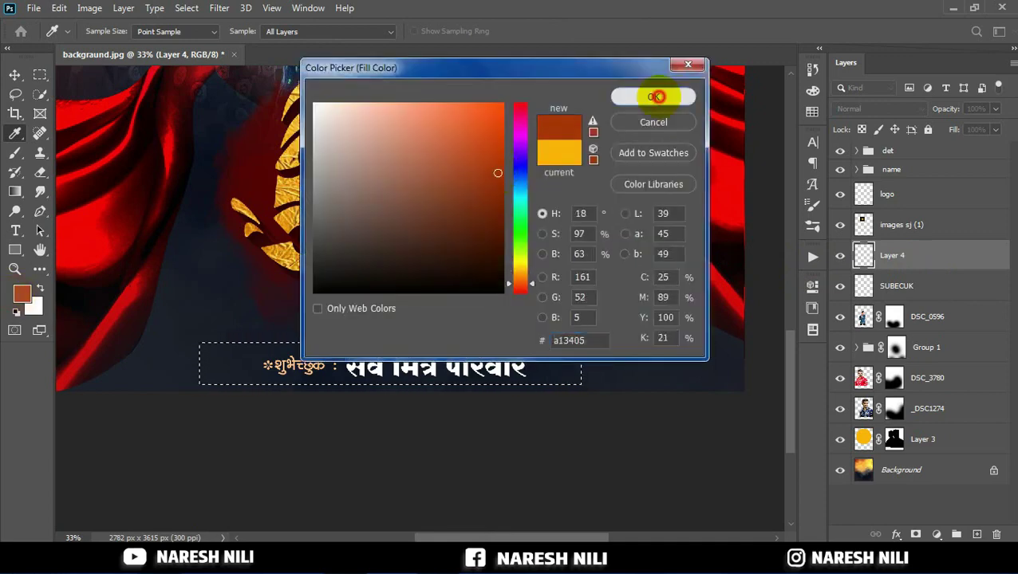
left_click(653, 96)
left_click(607, 129)
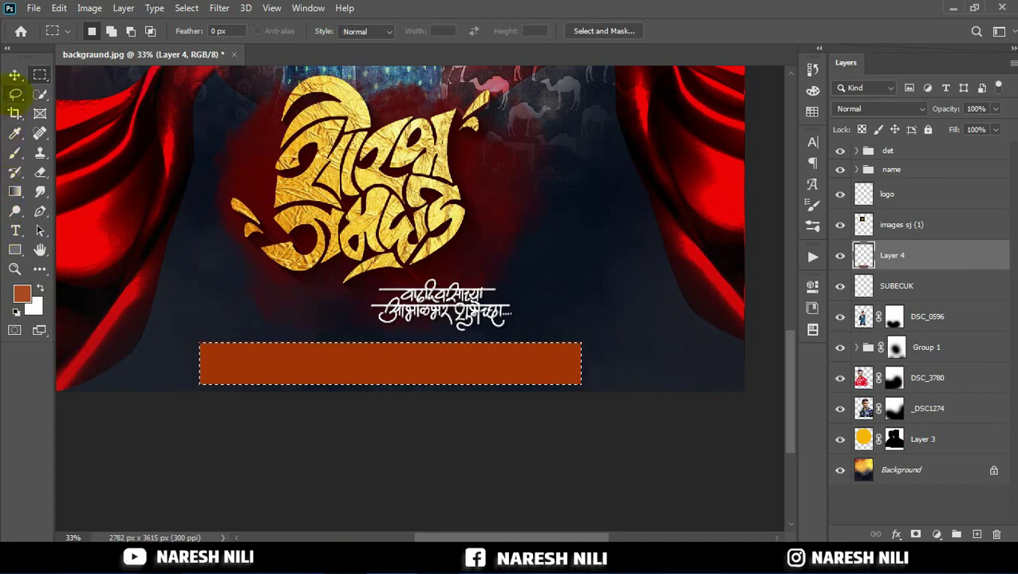
left_click(15, 93)
left_click(447, 291)
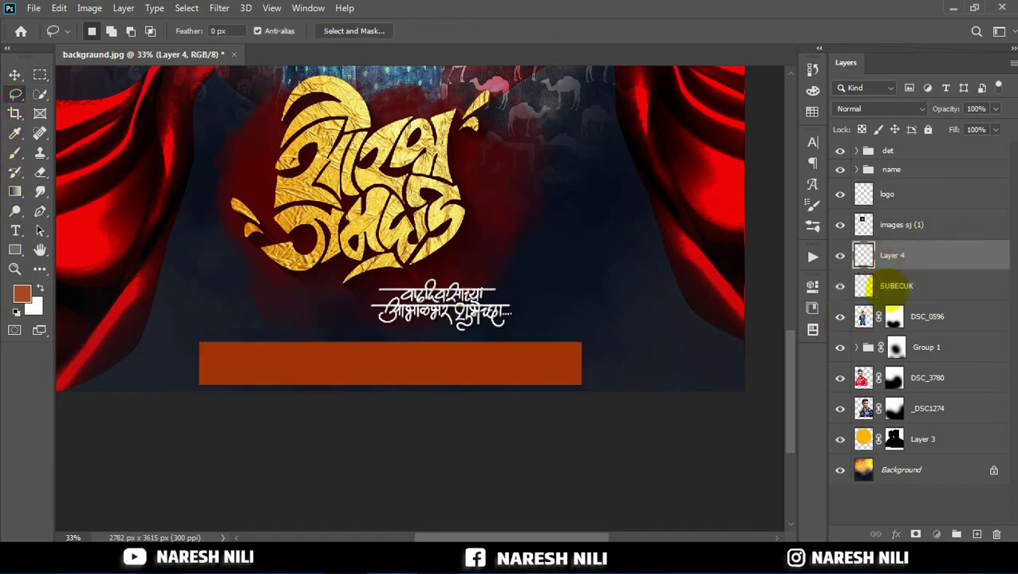
- Move the brown bar beneath the credit text, widen it slightly, and fade out both ends
left_click_drag(895, 257, 895, 297)
key("ctrl+t")
left_click_drag(582, 363, 588, 362)
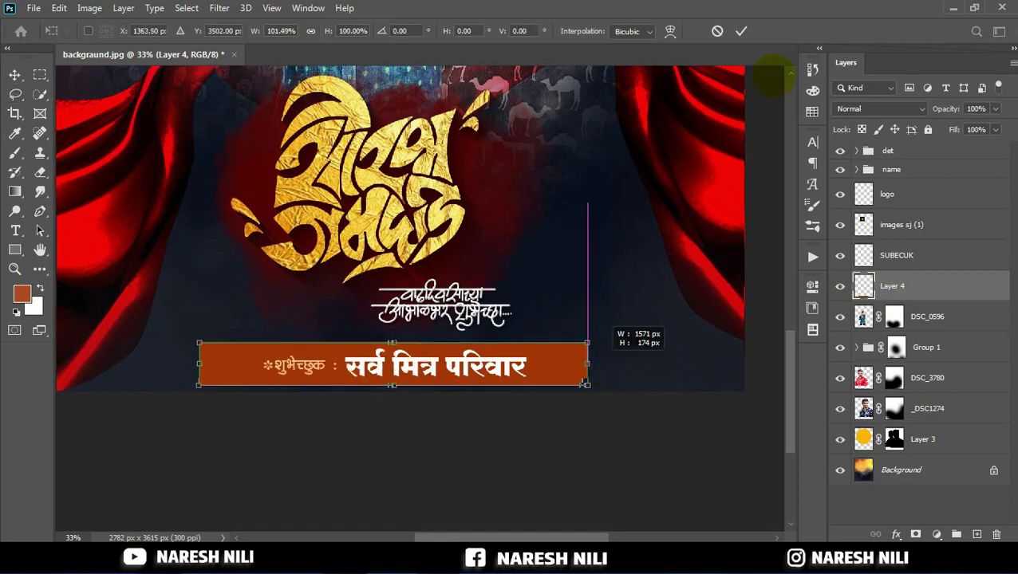
left_click(741, 30)
left_click(40, 171)
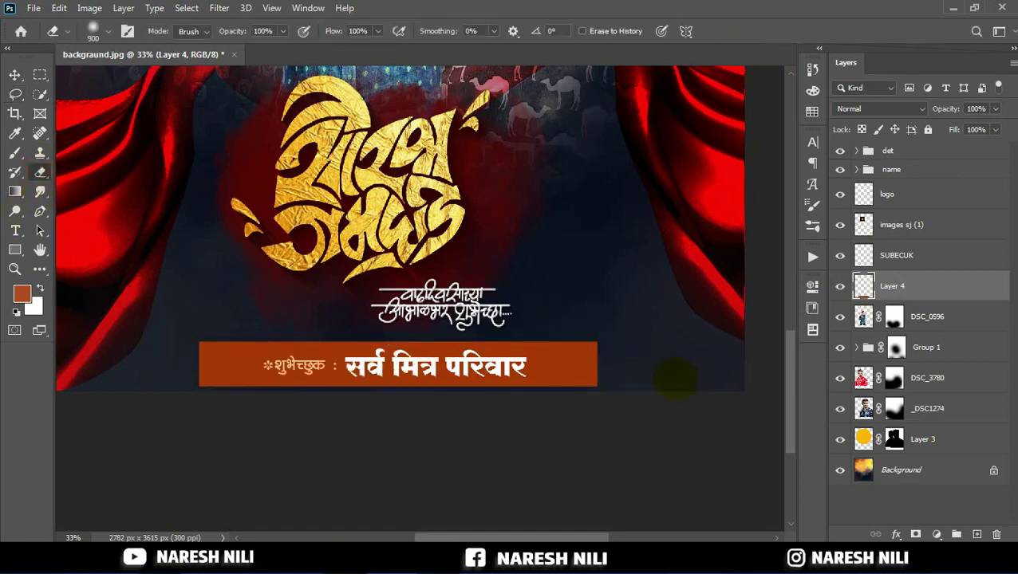
left_click(647, 367)
mouse_move(217, 363)
left_mouse_down()
mouse_move(185, 362)
mouse_move(200, 359)
left_mouse_up()
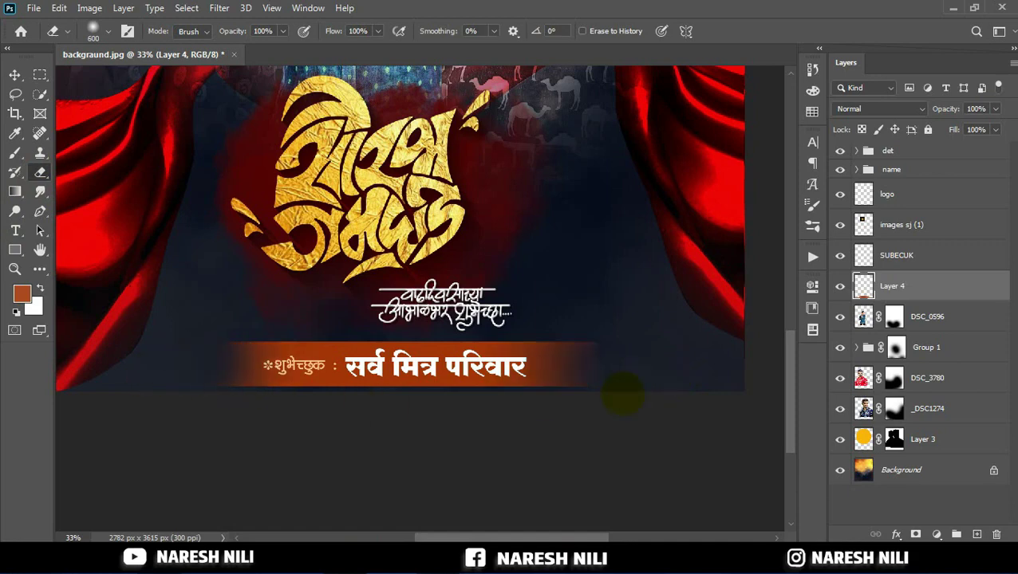
- Nudge the credit banner down and link SUBECUK with Layer 4
key("v")
key("ctrl+t")
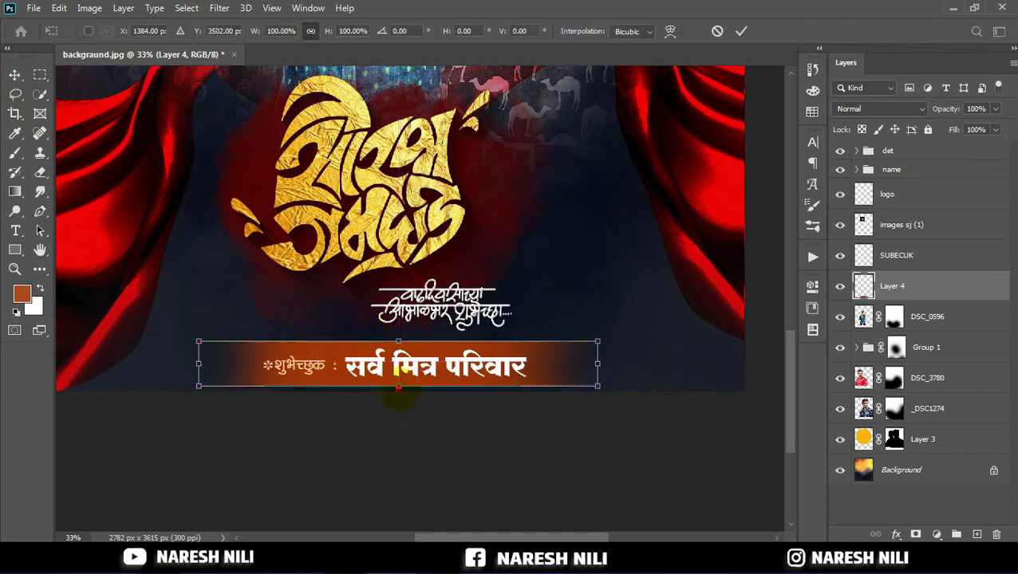
left_click(740, 31)
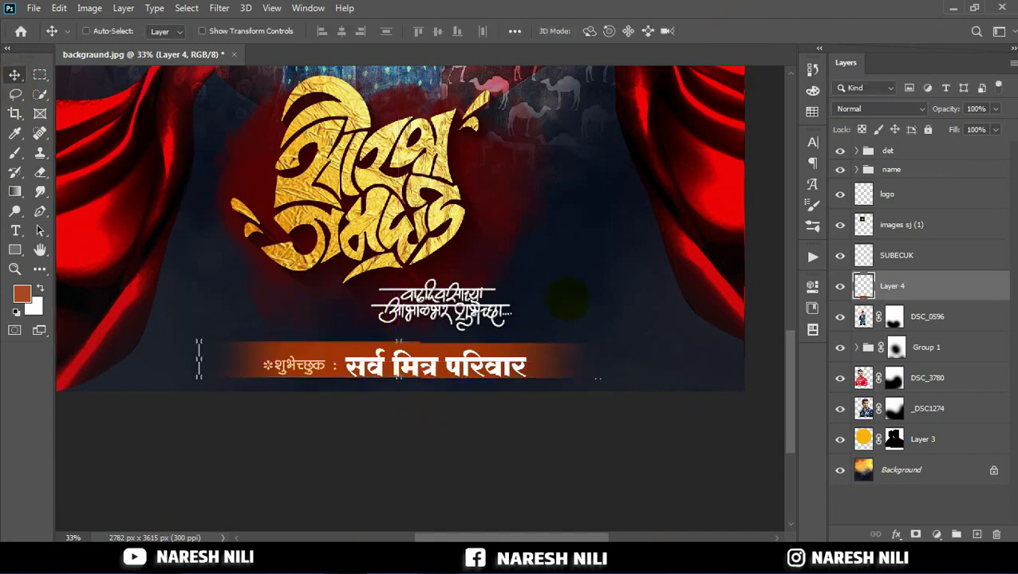
key("shift+Down")
key("shift+Down")
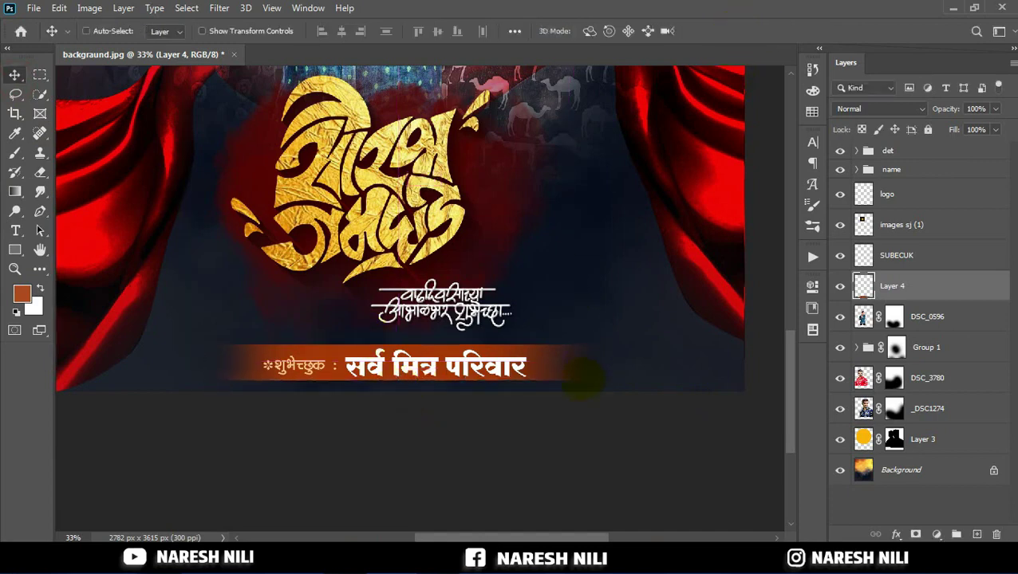
left_click(865, 253, "ctrl")
left_click(875, 533)
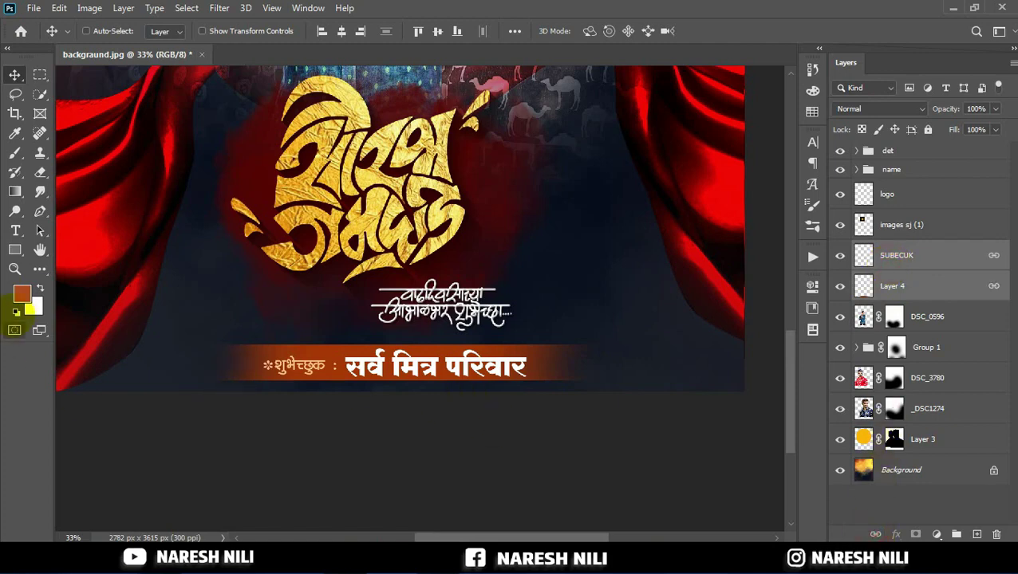
- Fit the poster on screen and shrink the linked banner to about 97%
key("z")
key("ctrl+0")
key("v")
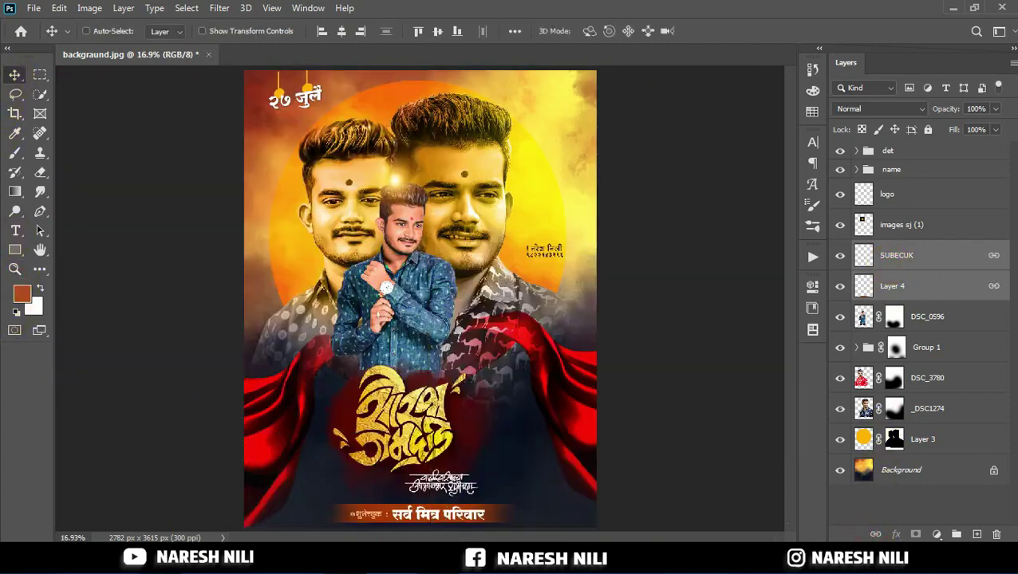
key("ctrl+t")
left_click_drag(522, 526, 453, 521)
left_click(741, 30)
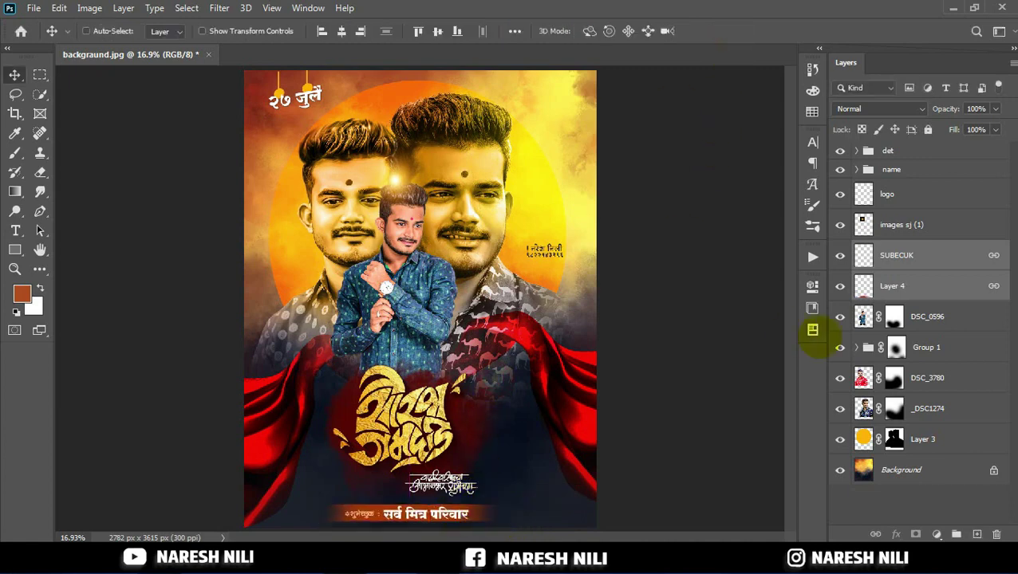
- Select Layer 3 and drag the images sj (2) sparkle file into the poster
left_click(917, 317)
left_click(921, 378)
left_click(917, 439)
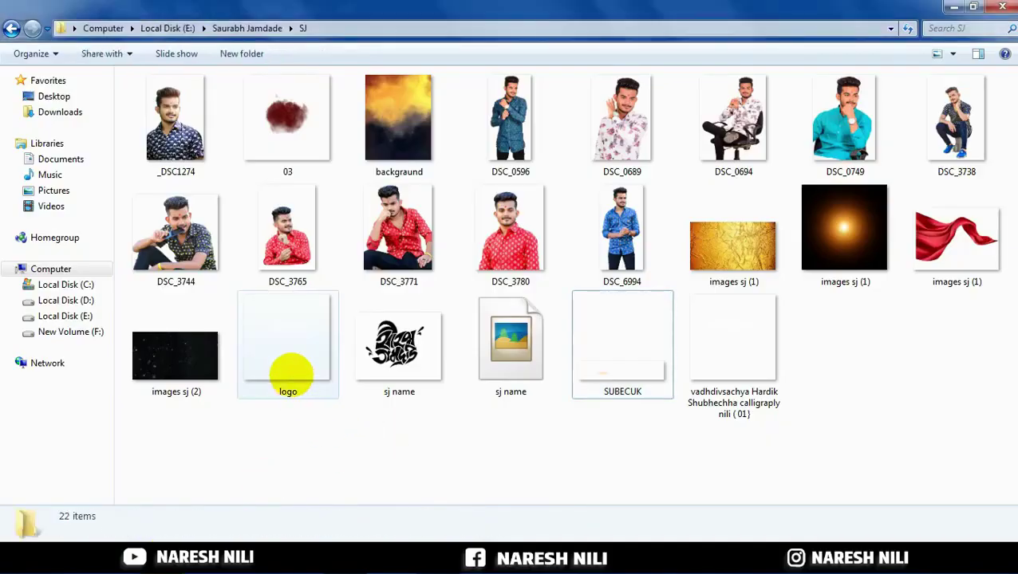
left_click(181, 376)
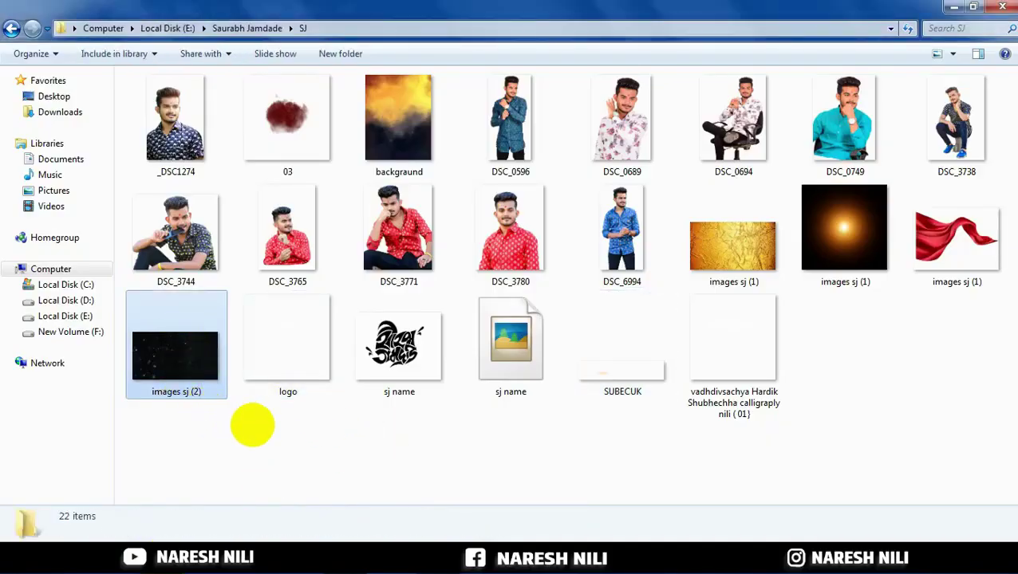
left_click_drag(252, 425, 351, 532)
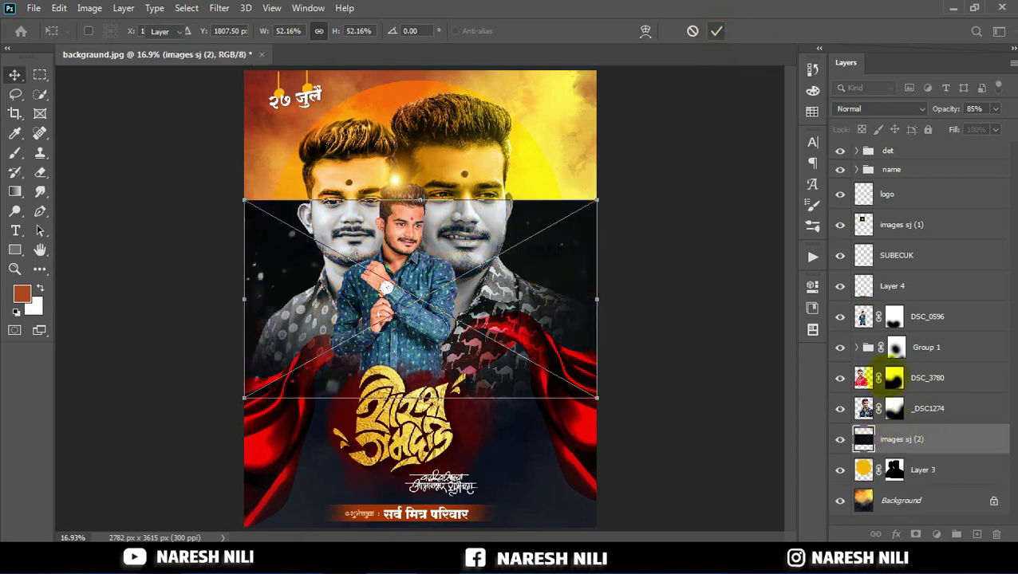
- Commit and rasterize the sparkle layer, move Group 1 below _DSC1274, and blend sparkles in Screen
left_click(716, 30)
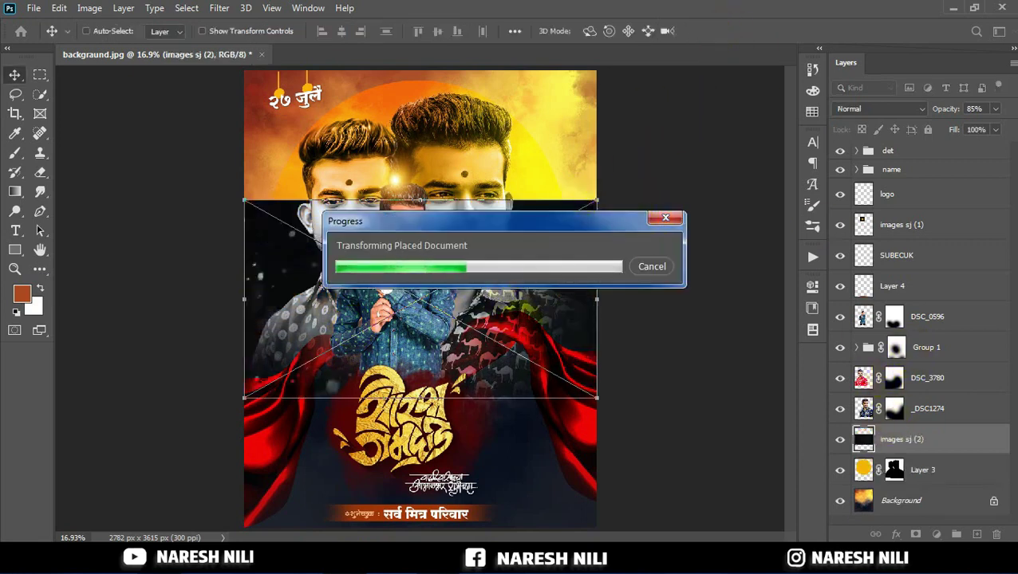
right_click(896, 439)
left_click(735, 278)
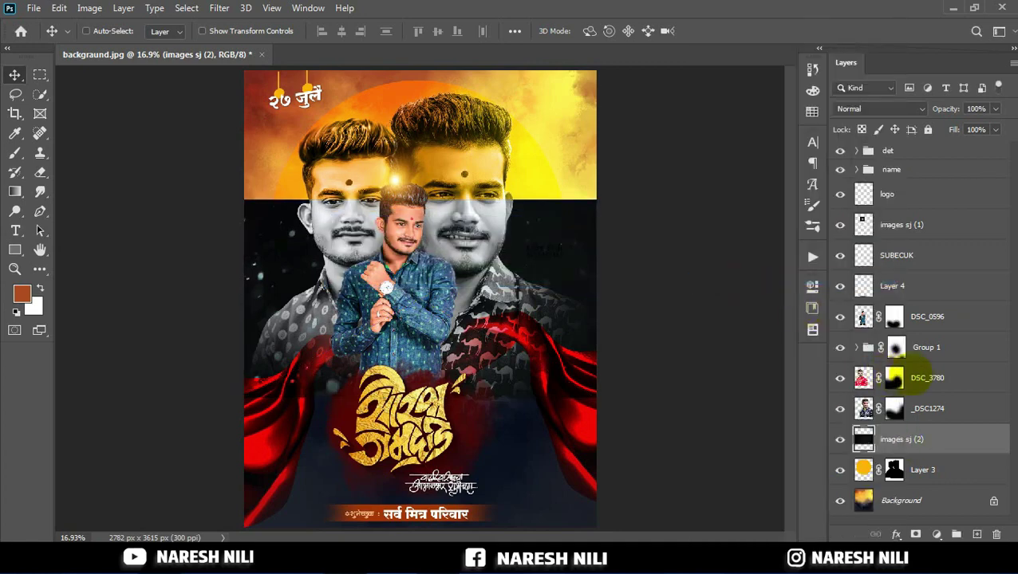
left_click_drag(908, 350, 917, 423)
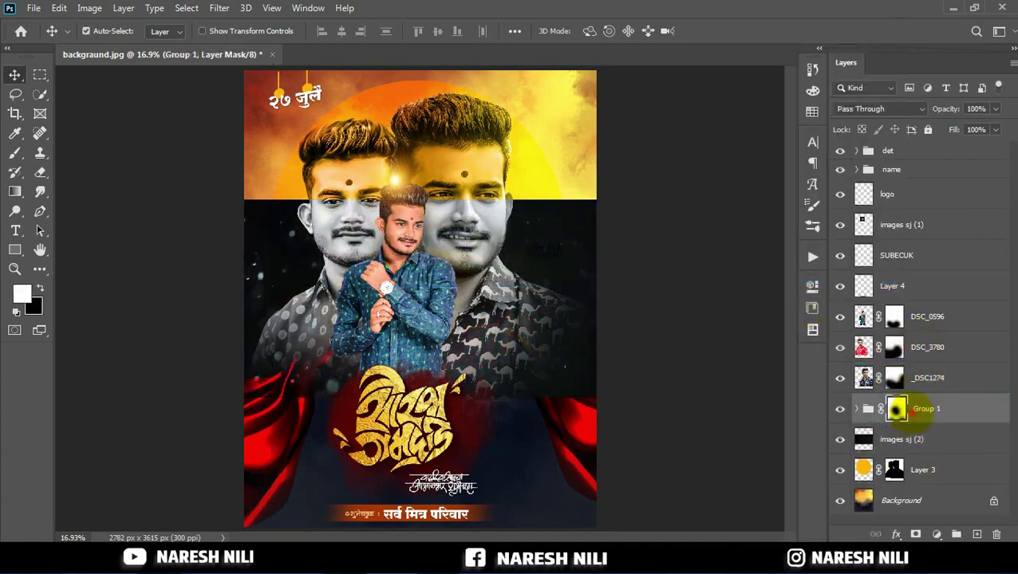
left_click(877, 109)
left_click(844, 234)
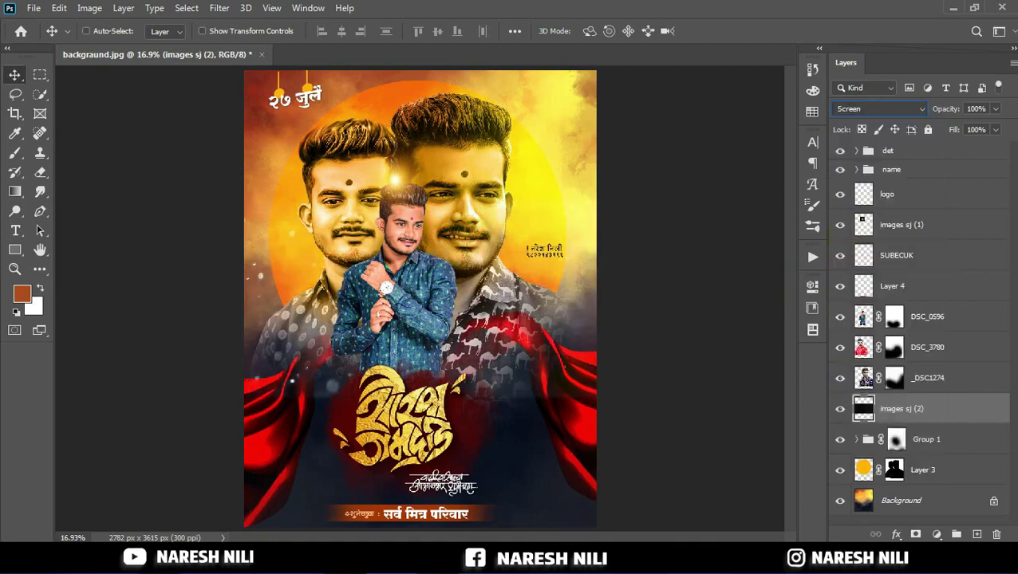
- Enlarge the sparkles to 126.75% and move them down over the lower poster
key("ctrl+t")
left_click_drag(603, 299, 715, 306)
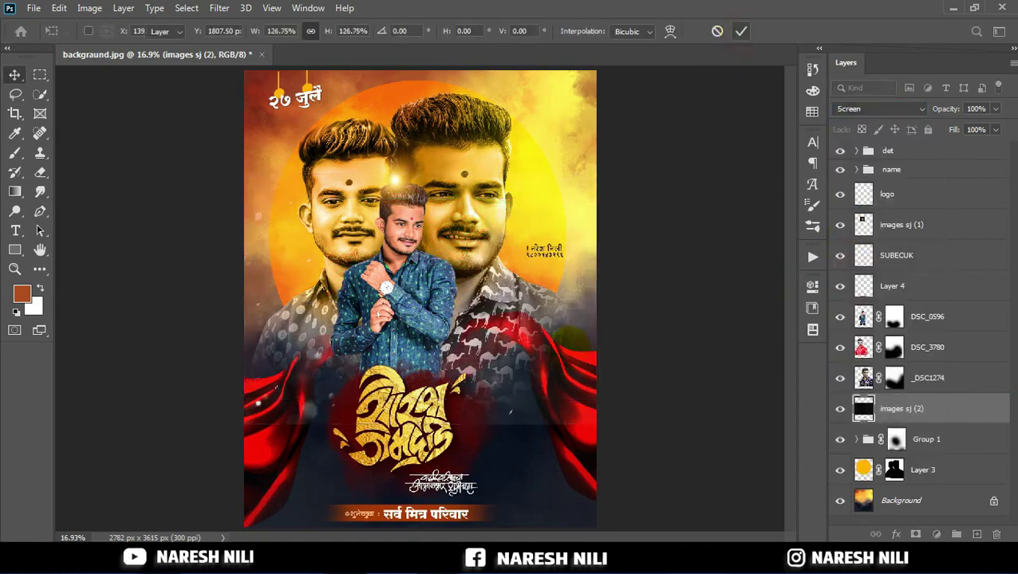
key("Return")
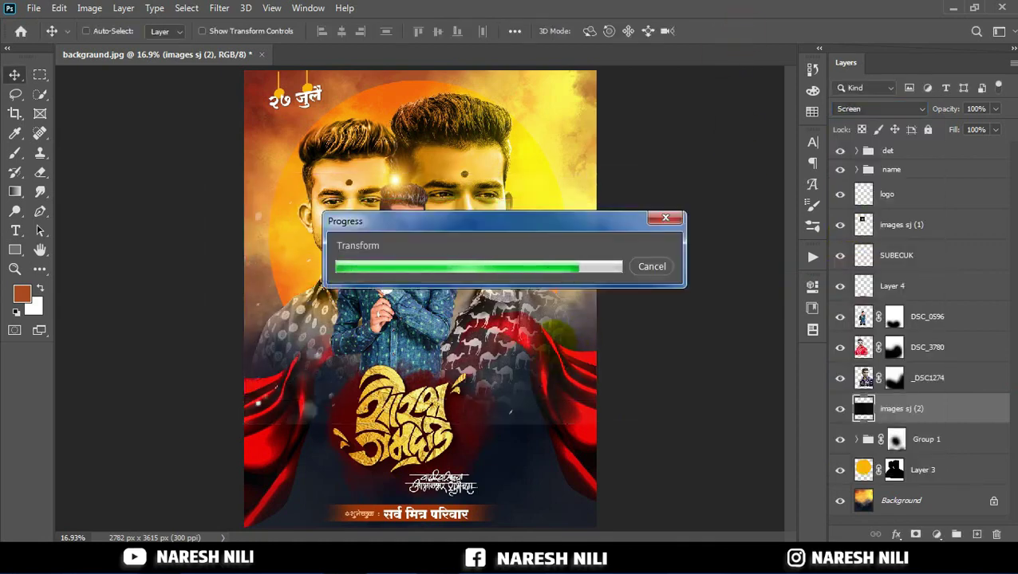
left_click_drag(558, 327, 577, 443)
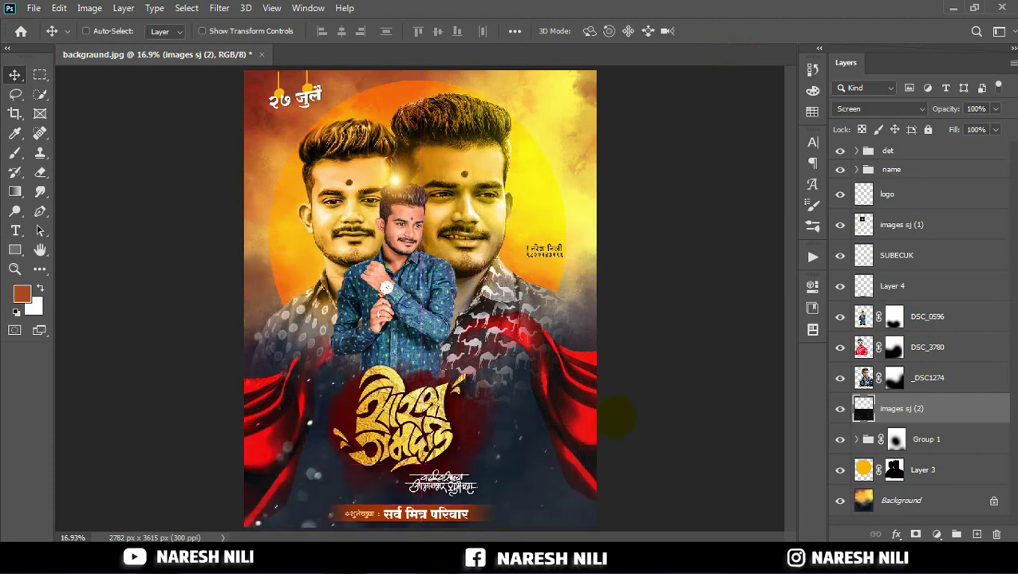
- Mask the sparkle layer and erase the sparkles over the left face
left_click(915, 534)
left_click(40, 172)
left_click_drag(343, 175, 343, 239)
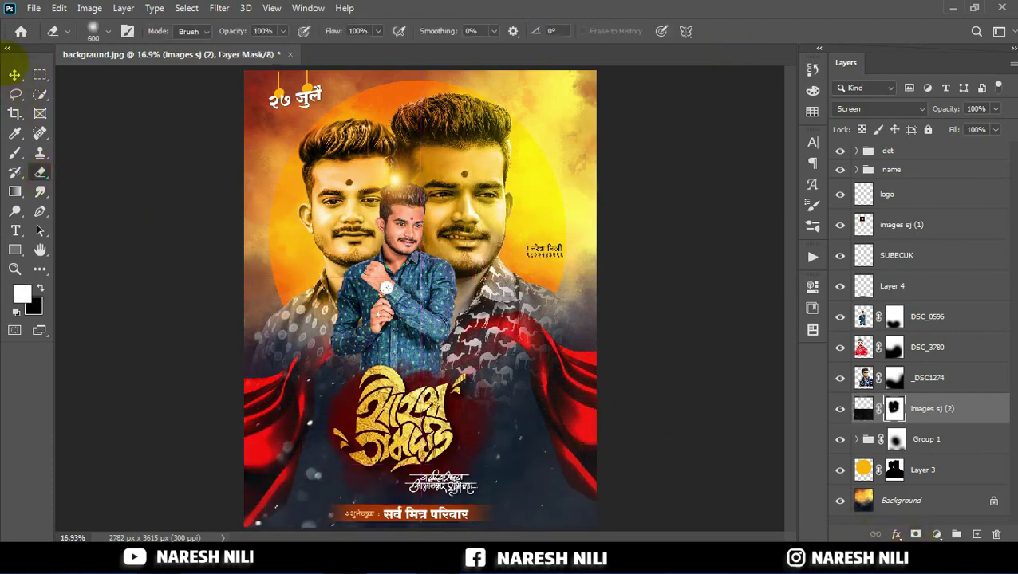
left_click(14, 74)
left_click(887, 152)
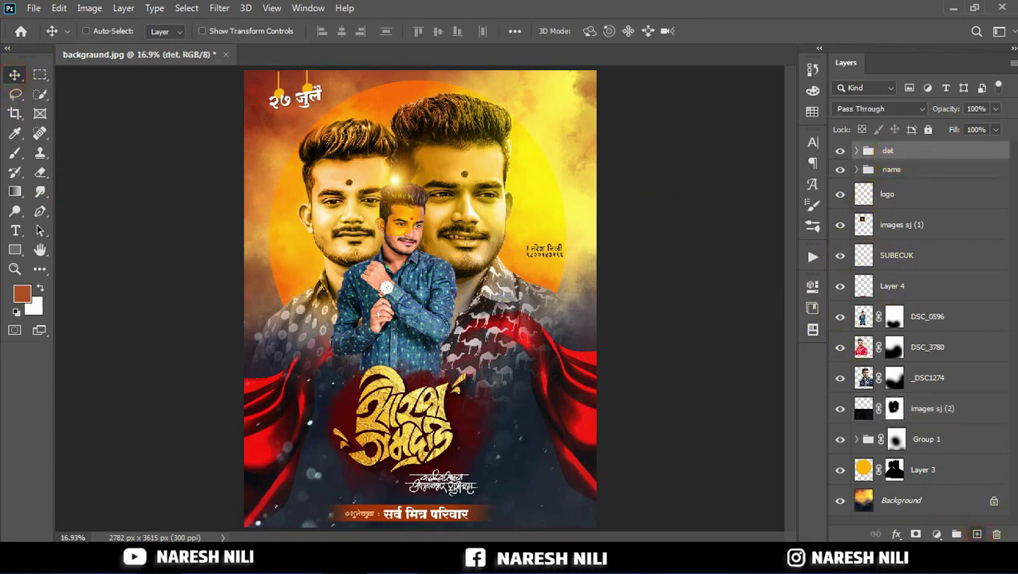
- Add a new layer and shrink the det group's date text to about 90%
key("ctrl+shift+alt+n")
left_click(886, 181)
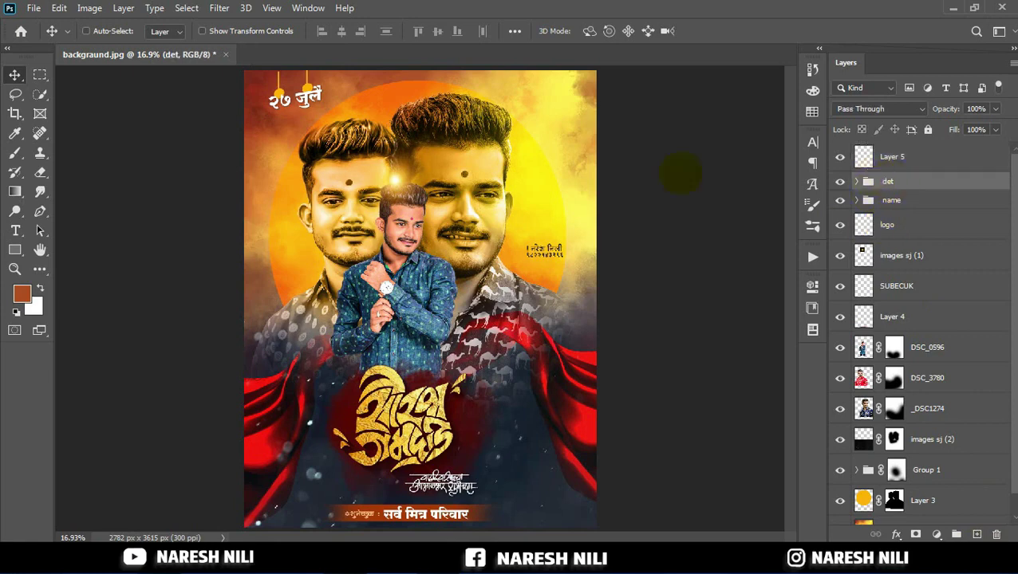
key("ctrl+t")
left_click_drag(324, 117, 319, 110)
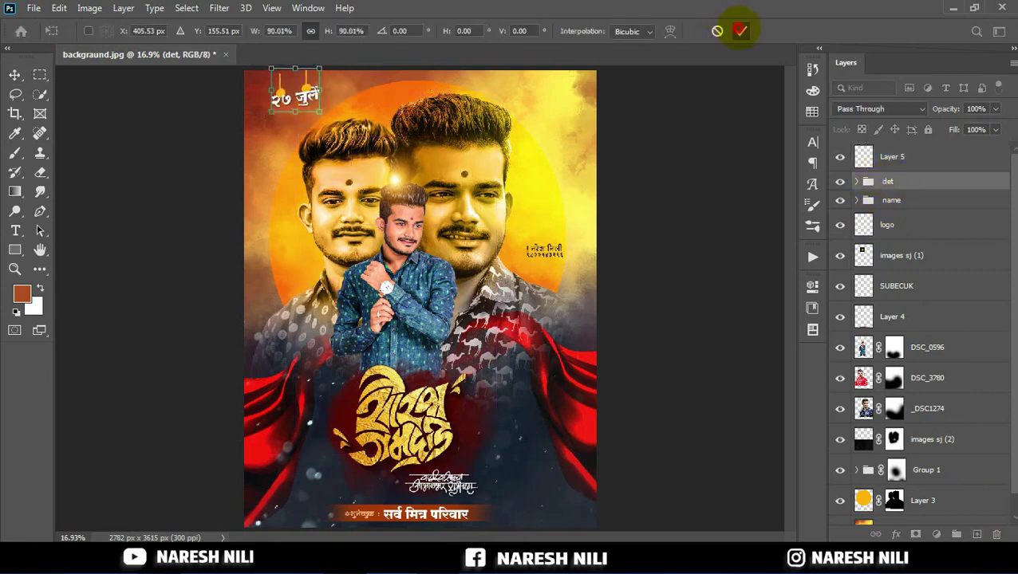
left_click(740, 30)
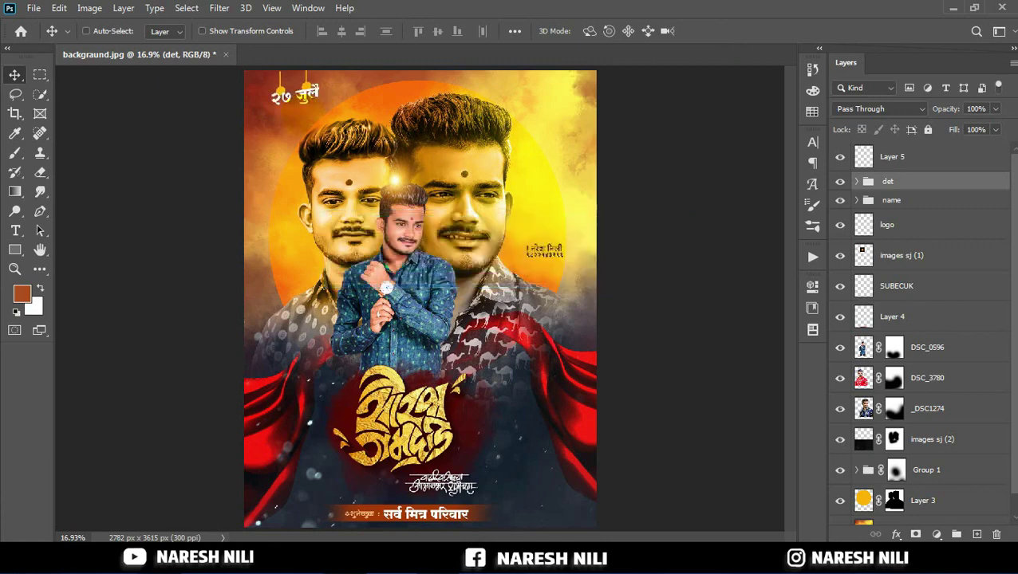
- Use Apply Image to fill Layer 5 with a merged copy of the poster
left_click(892, 158)
left_click(89, 8)
left_click(120, 228)
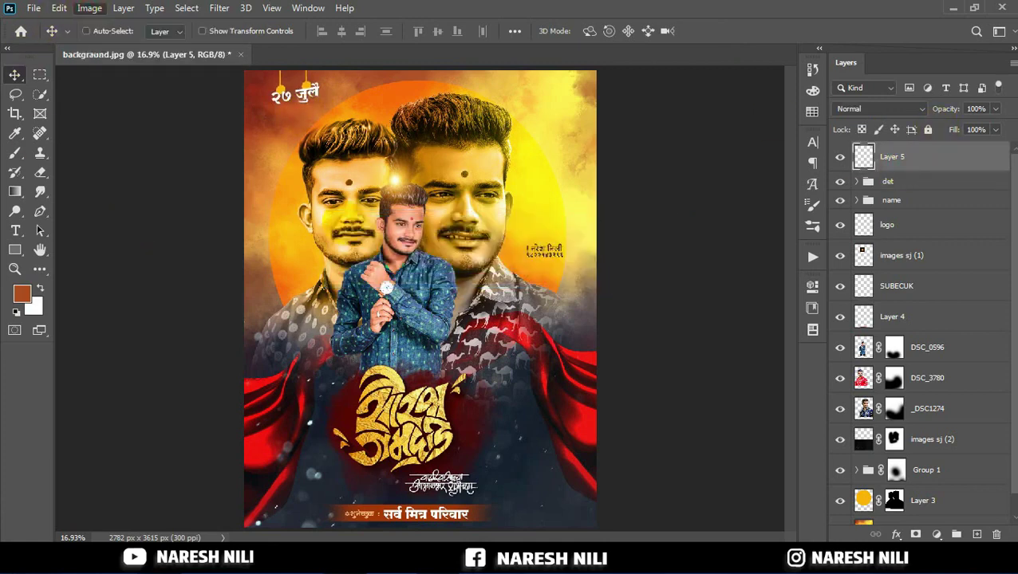
left_click(640, 132)
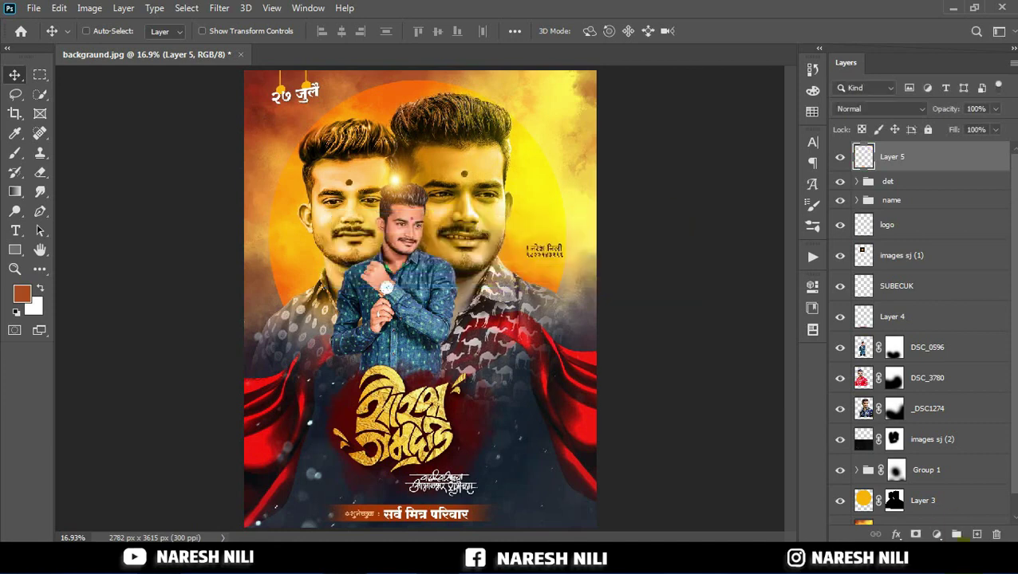
- Add a Levels adjustment layer that brightens the midtones and deepens the shadows
left_click(936, 534)
left_click(812, 286)
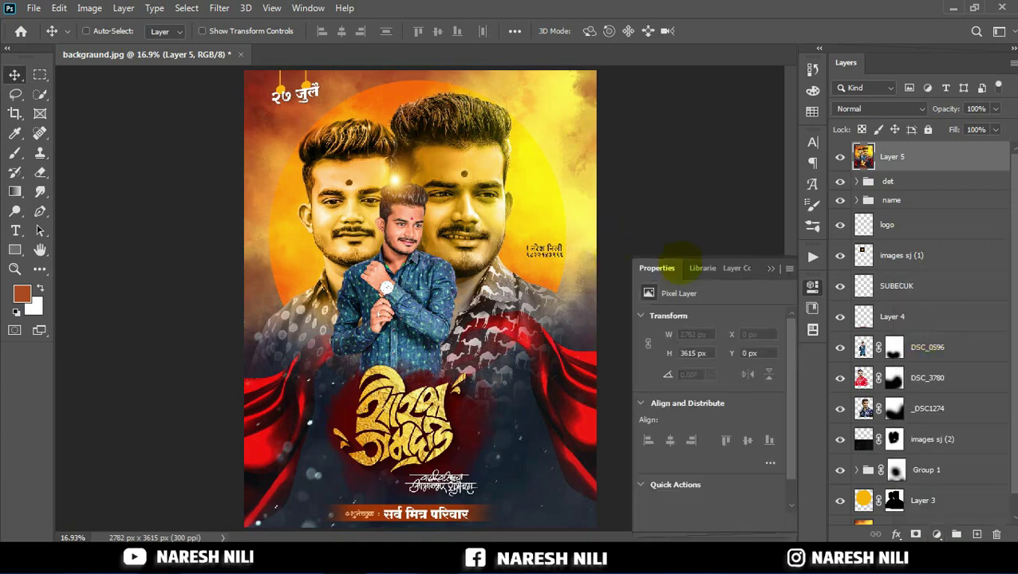
left_click_drag(719, 426, 774, 426)
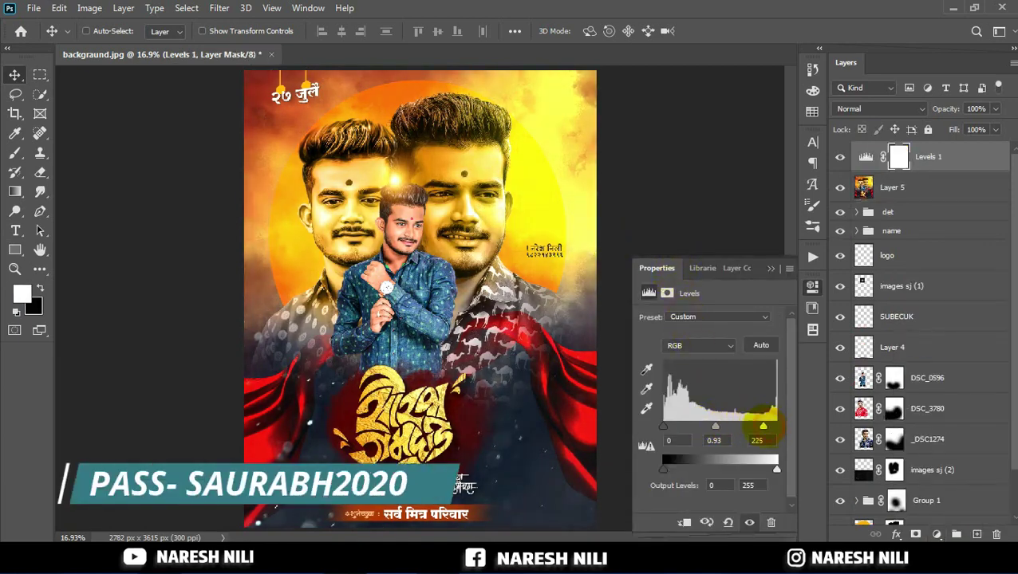
left_click_drag(663, 426, 721, 426)
left_click(770, 268)
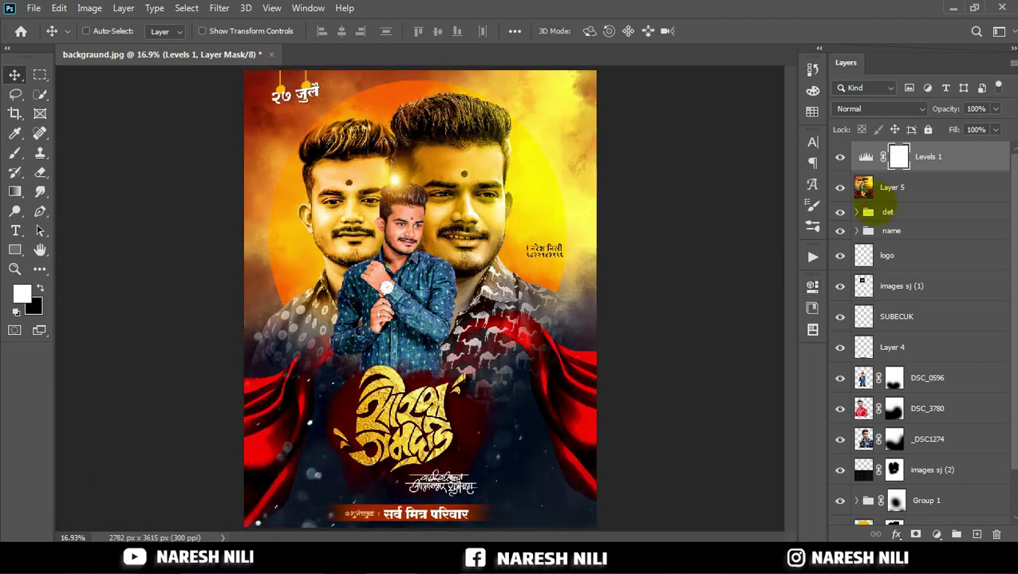
- Merge Levels 1 together with Layer 5 into a single layer
right_click(870, 189)
left_click(482, 252)
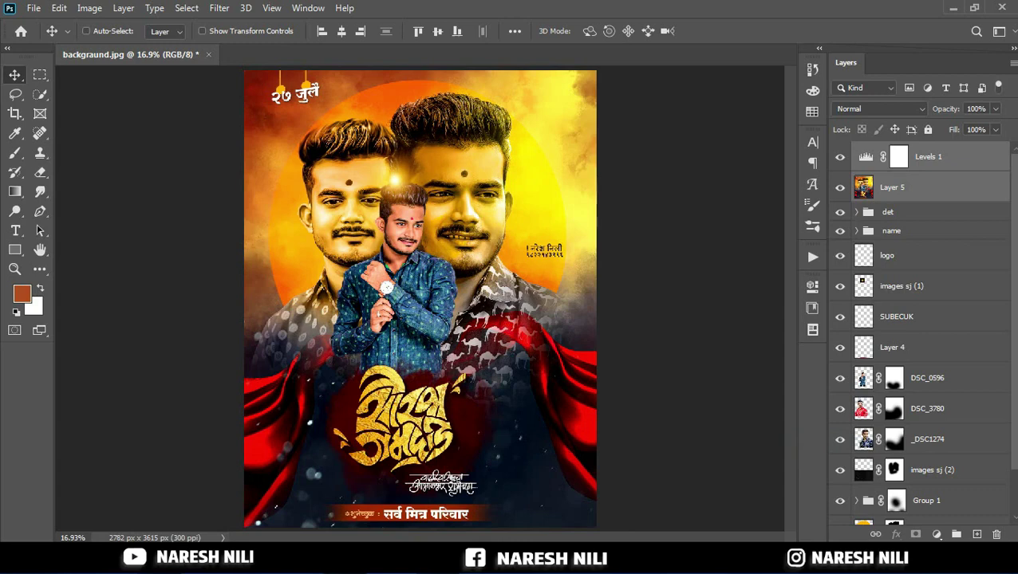
key("ctrl+e")
- Apply the Filter Gallery Texturizer with a Canvas texture to the merged layer
left_click(219, 8)
left_click(244, 70)
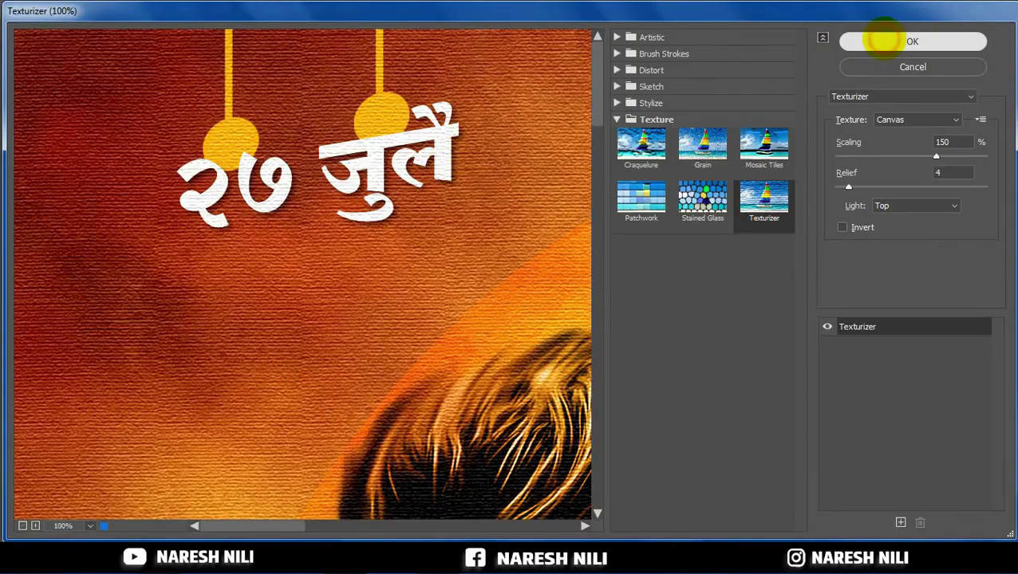
left_click(886, 40)
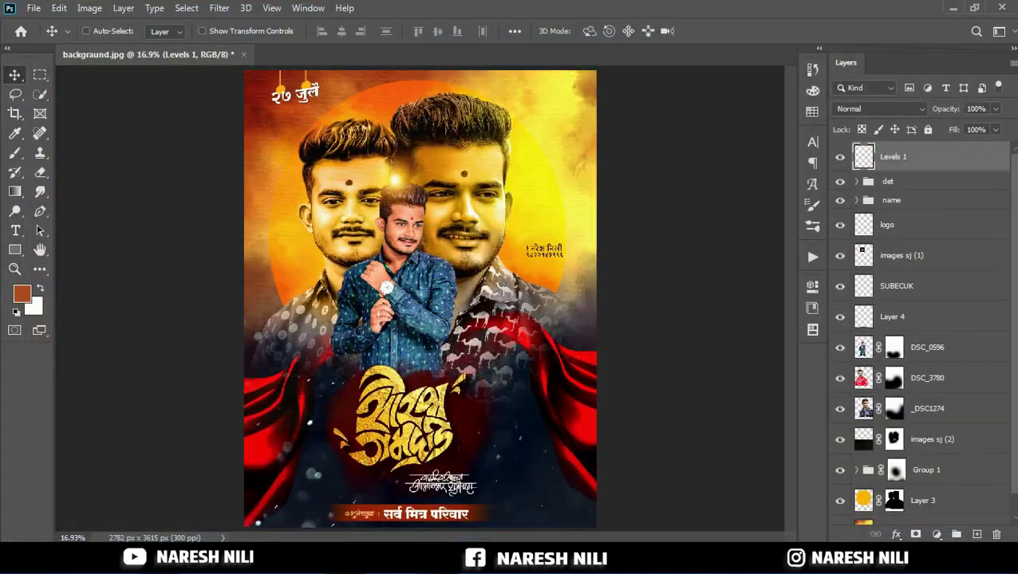
left_click(34, 7)
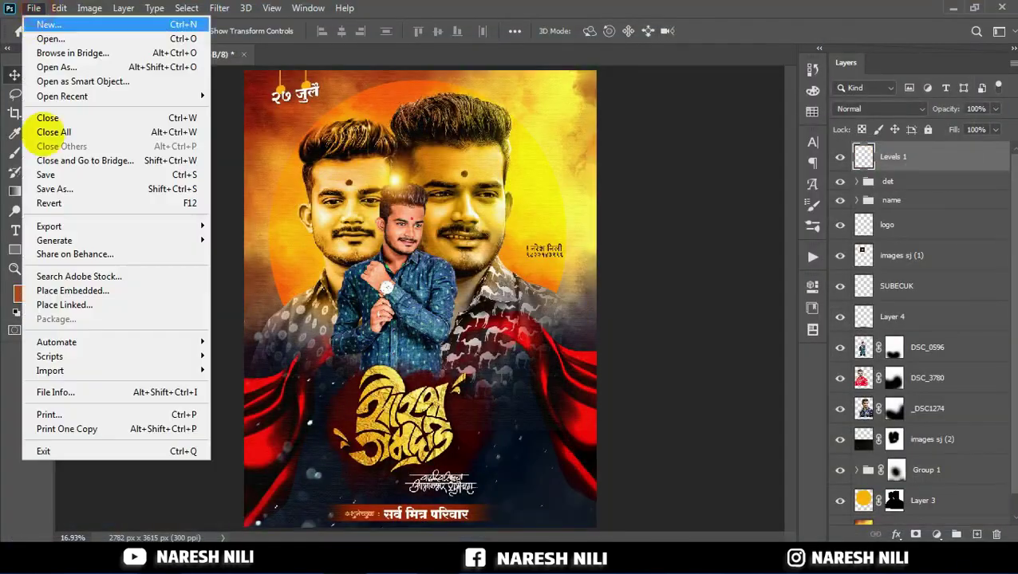